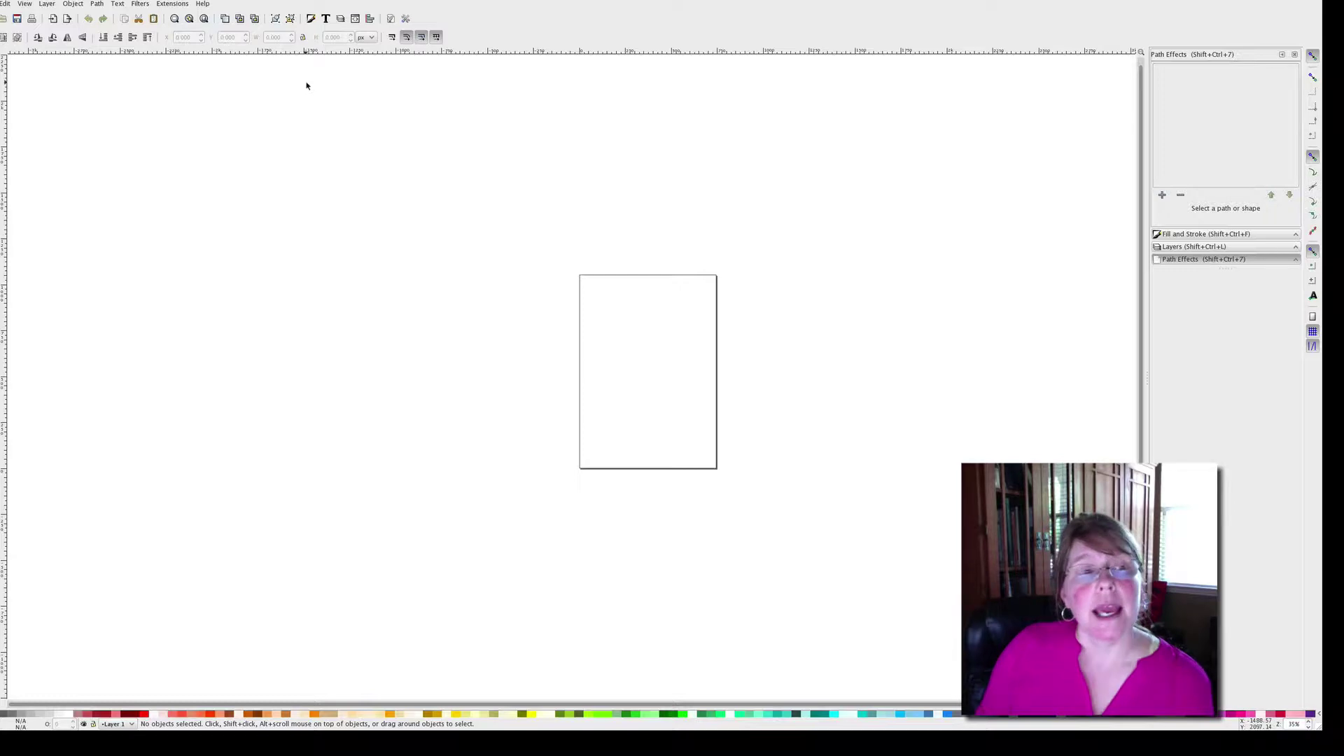
Step: Fit the blank page to the drawing area with Zoom Page
click(204, 19)
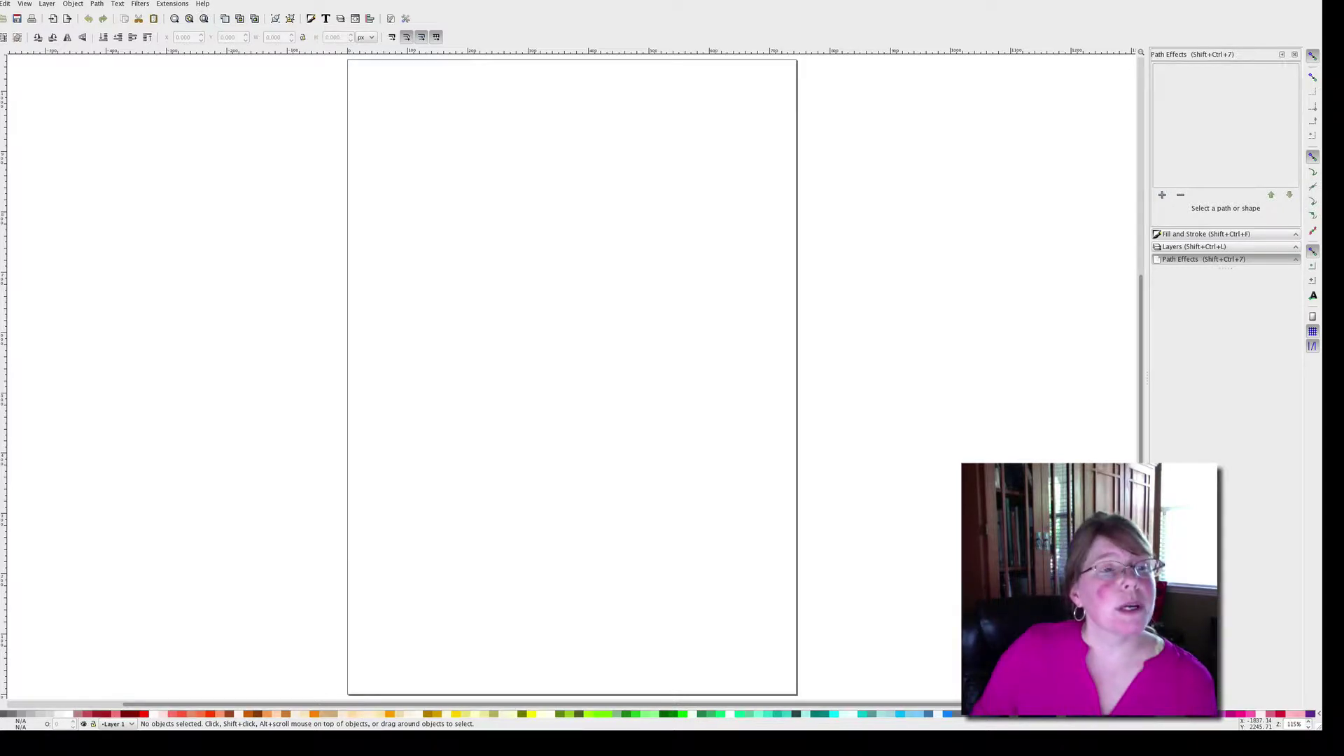
Step: Import the portrait JPG found by file search and embed it on the page
click(0, 3)
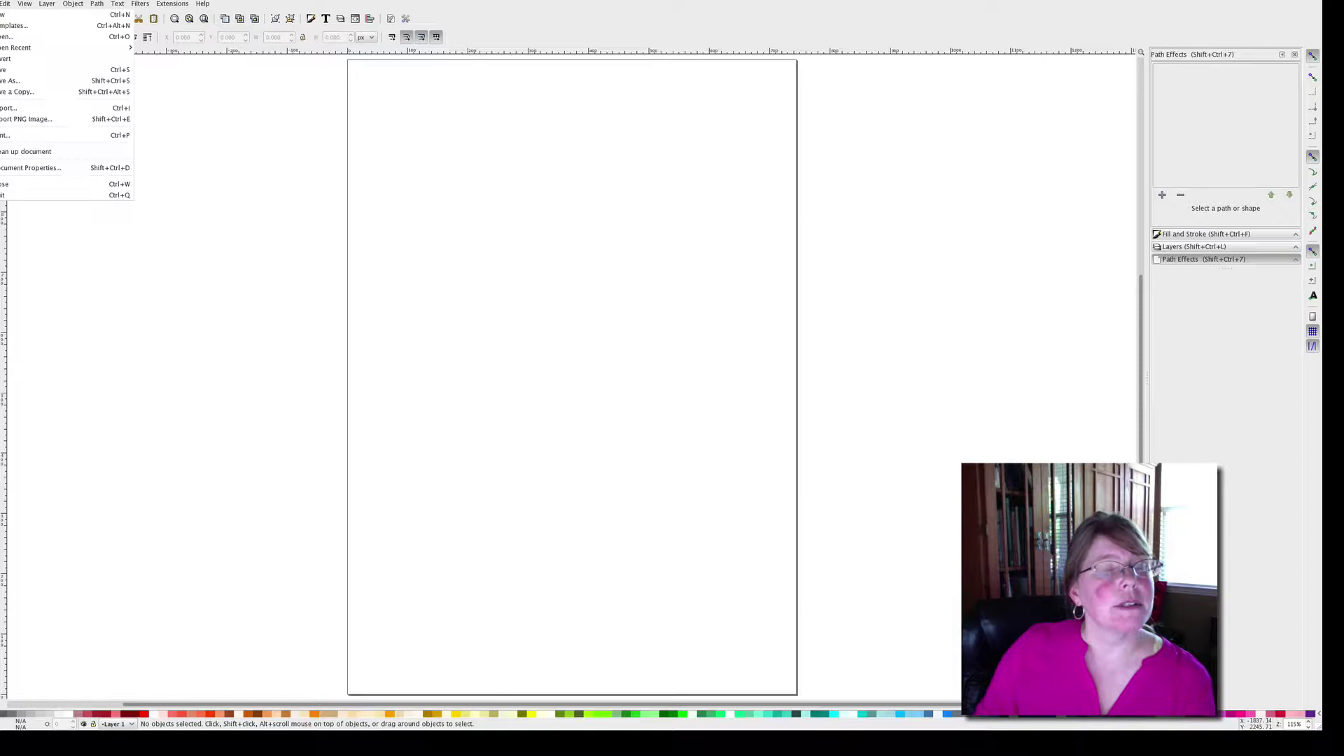
click(11, 109)
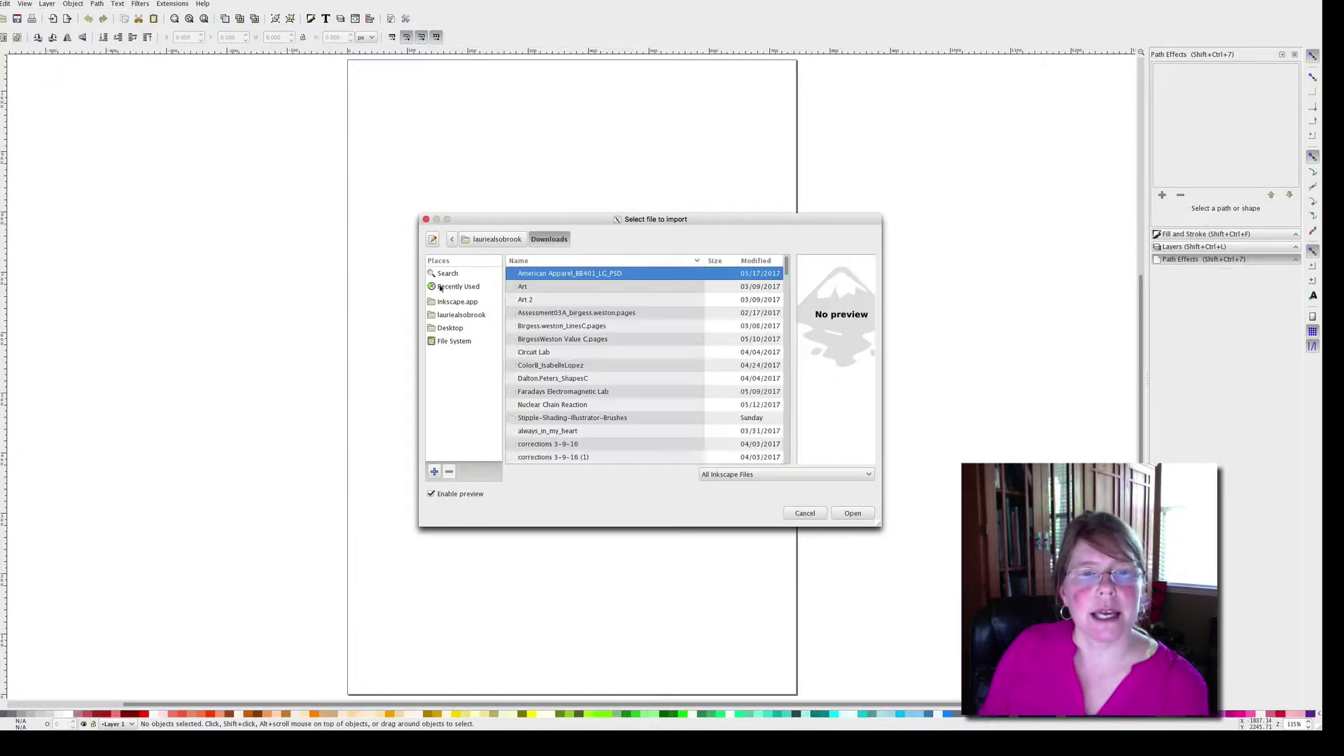
click(447, 274)
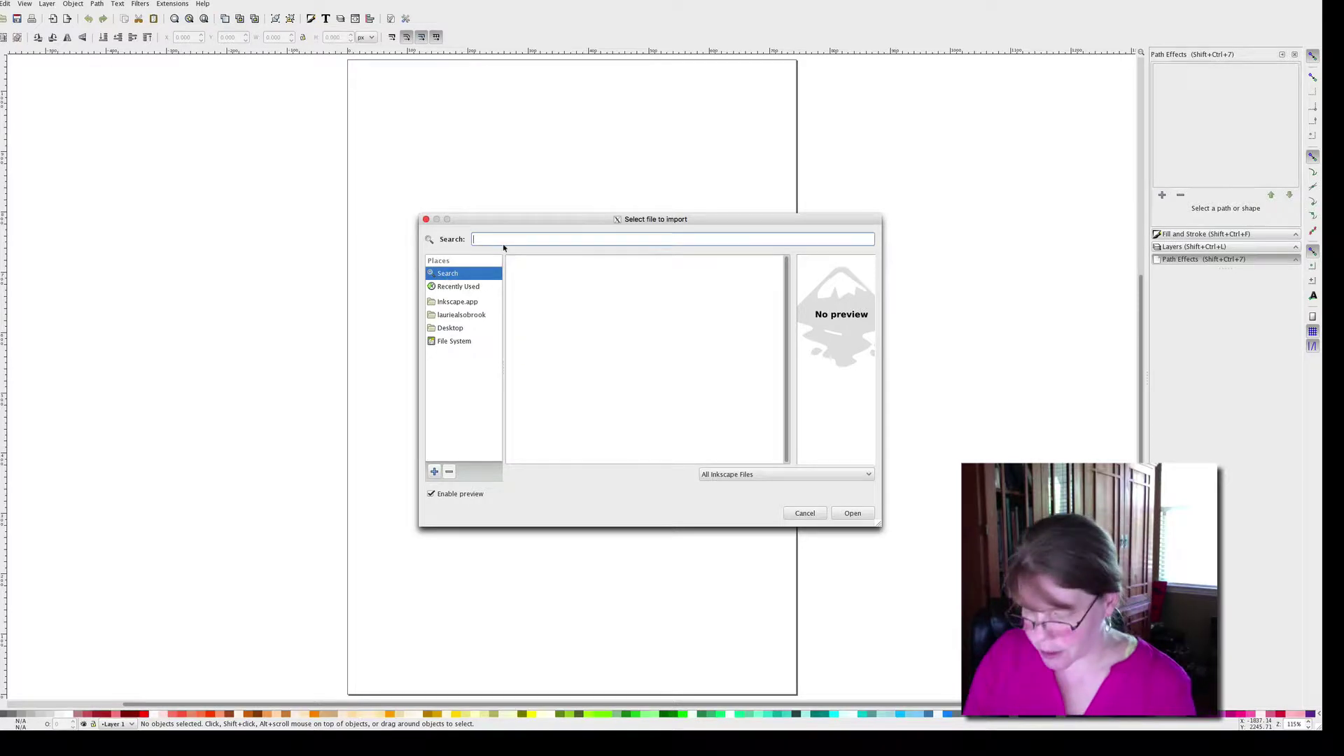
text(jim )
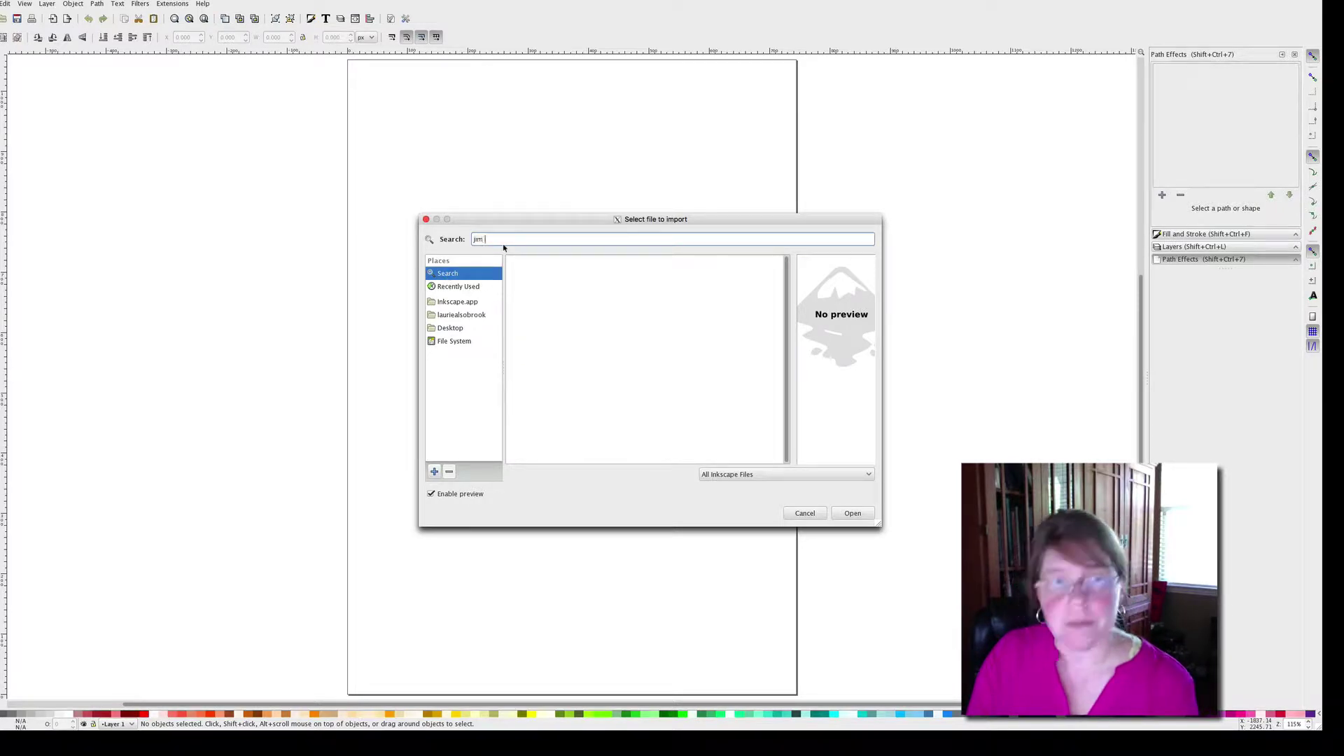
text(morrison)
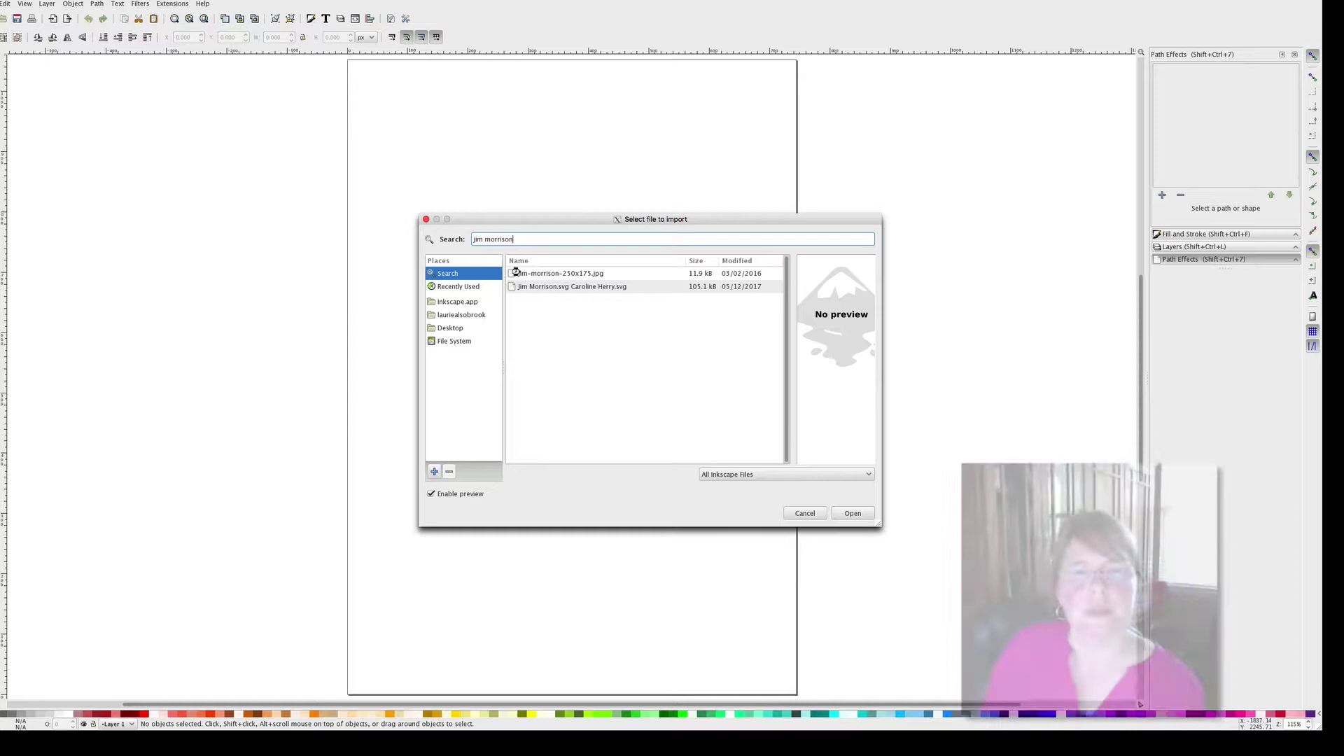
click(544, 274)
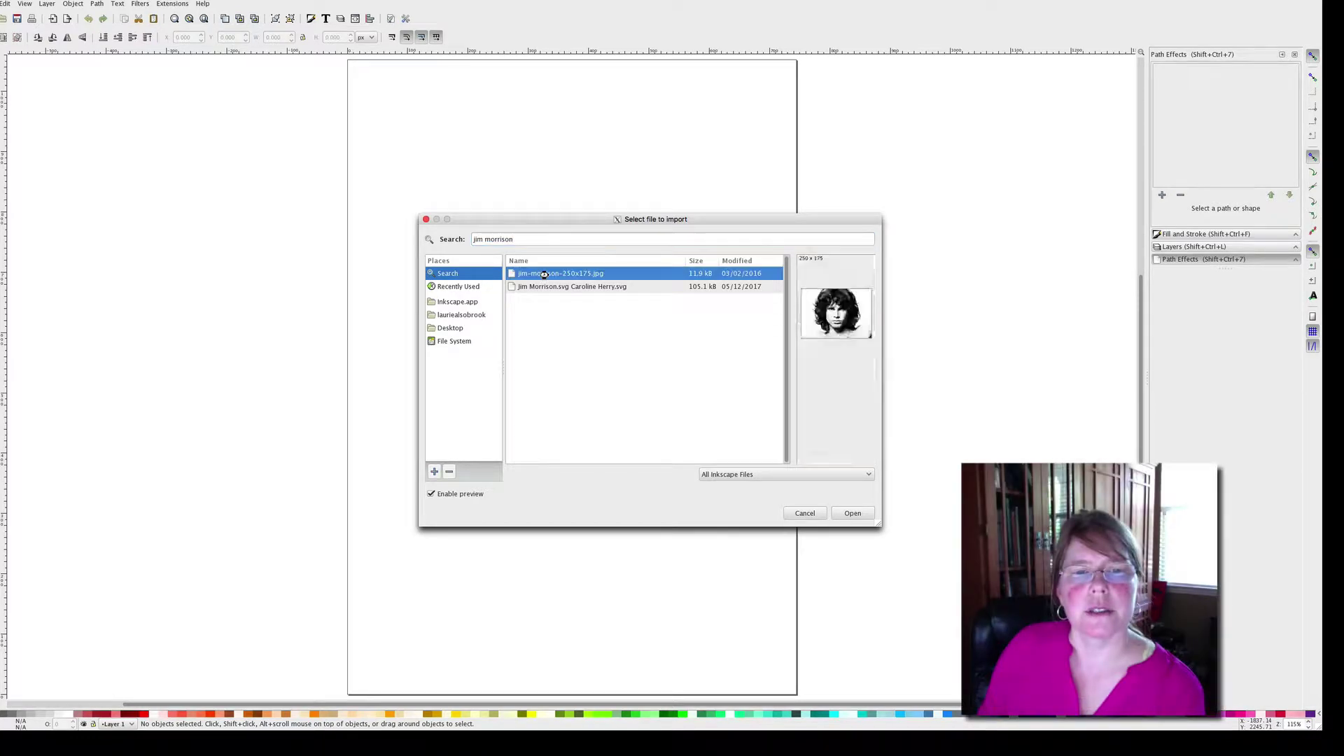
click(839, 515)
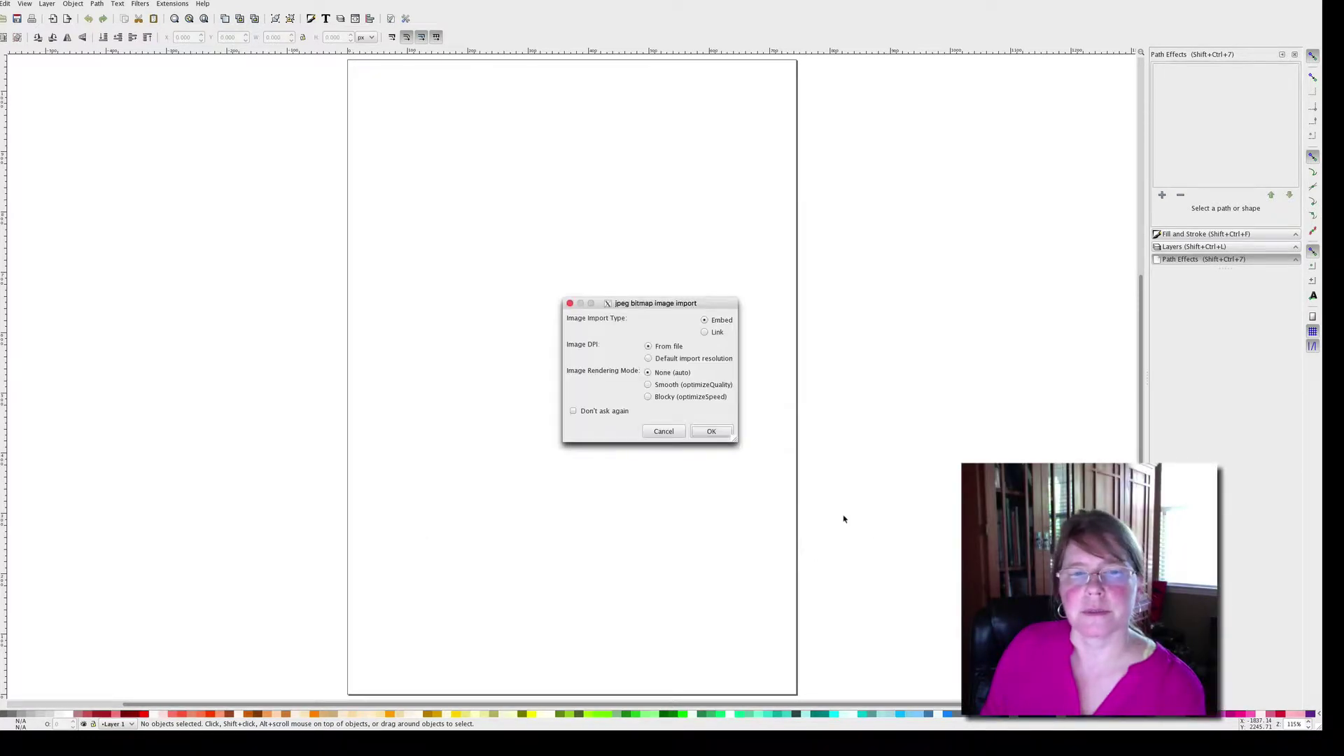
click(711, 430)
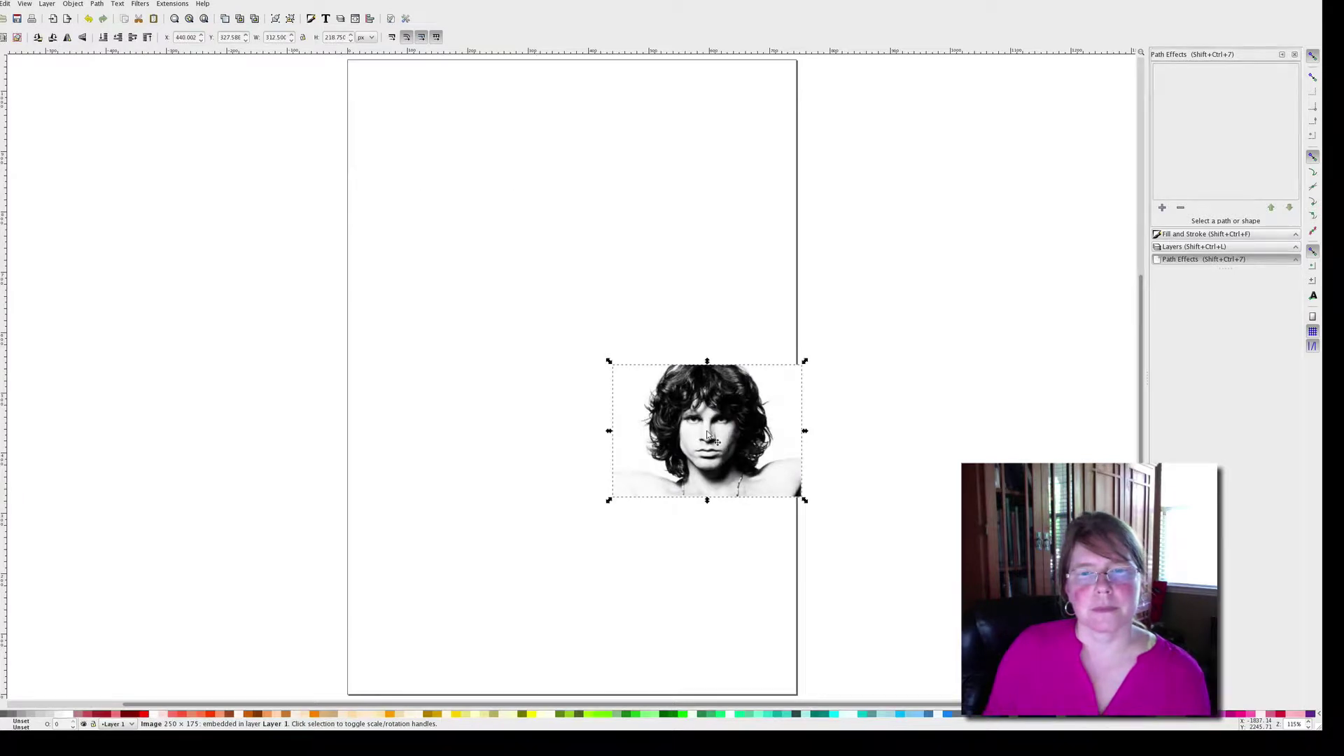
Step: Drag the embedded portrait photo up toward the page's top-left
drag(708, 438, 483, 168)
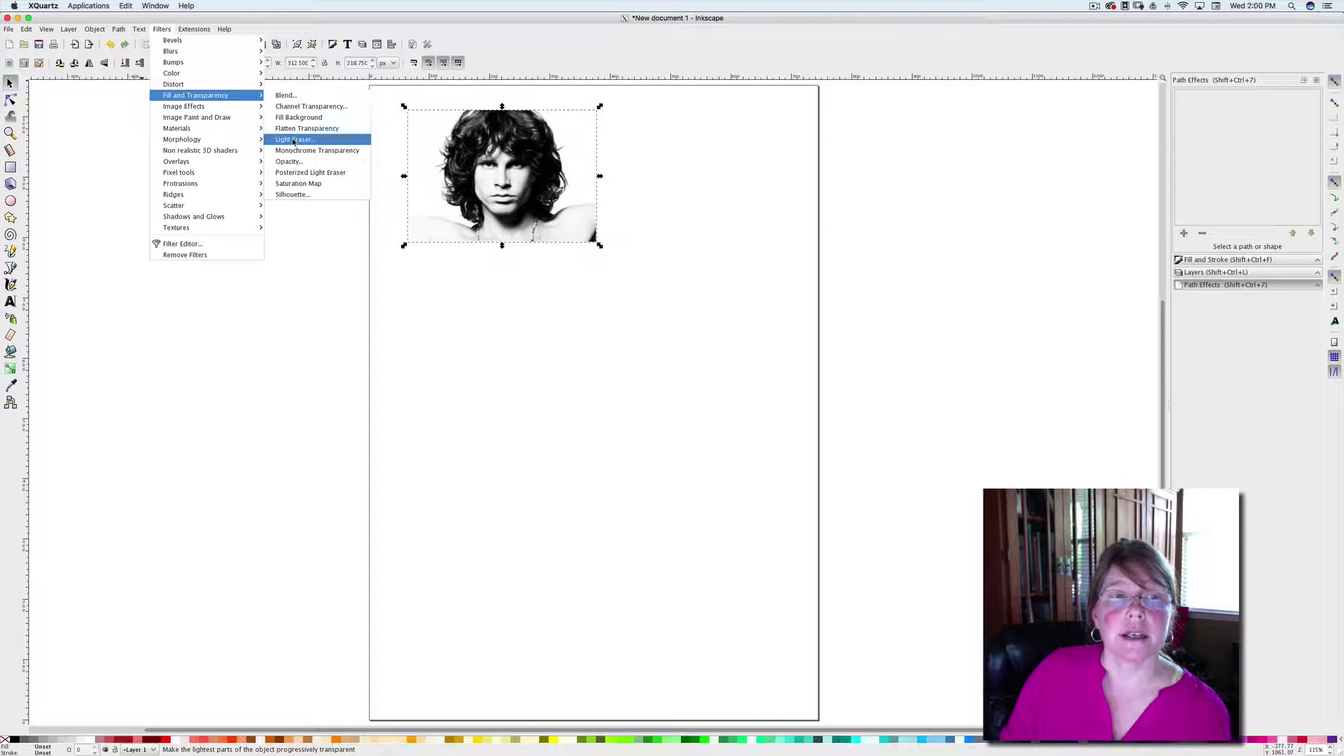
Step: Apply Light Eraser to the portrait with erosion about 144 and global opacity 0.72
click(294, 140)
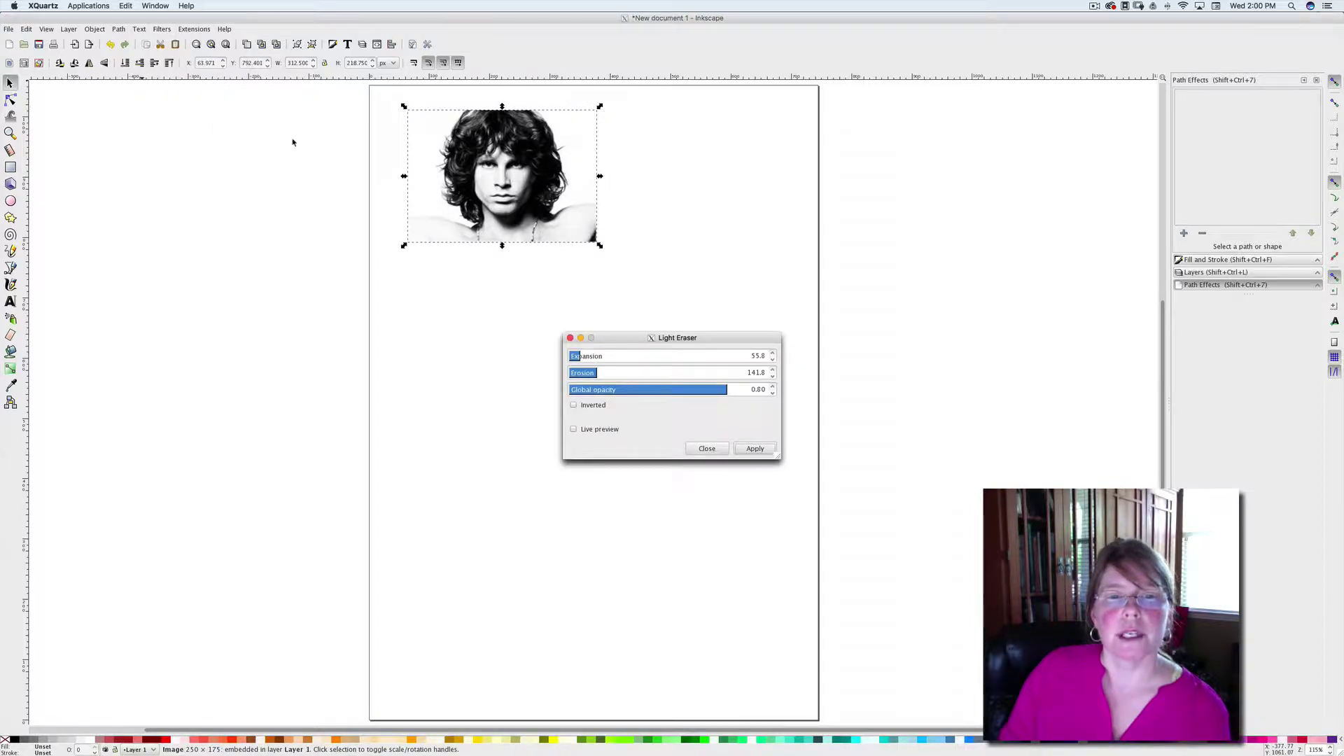
click(573, 430)
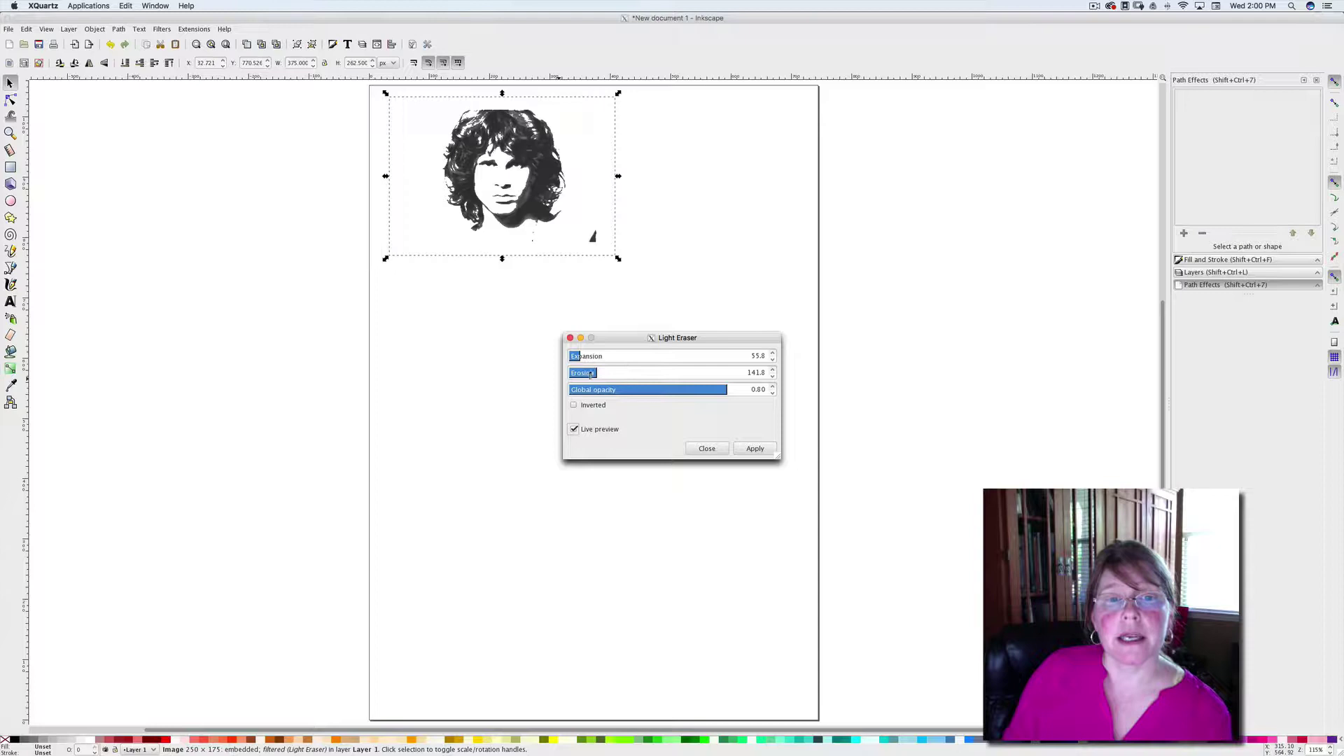
click(774, 377)
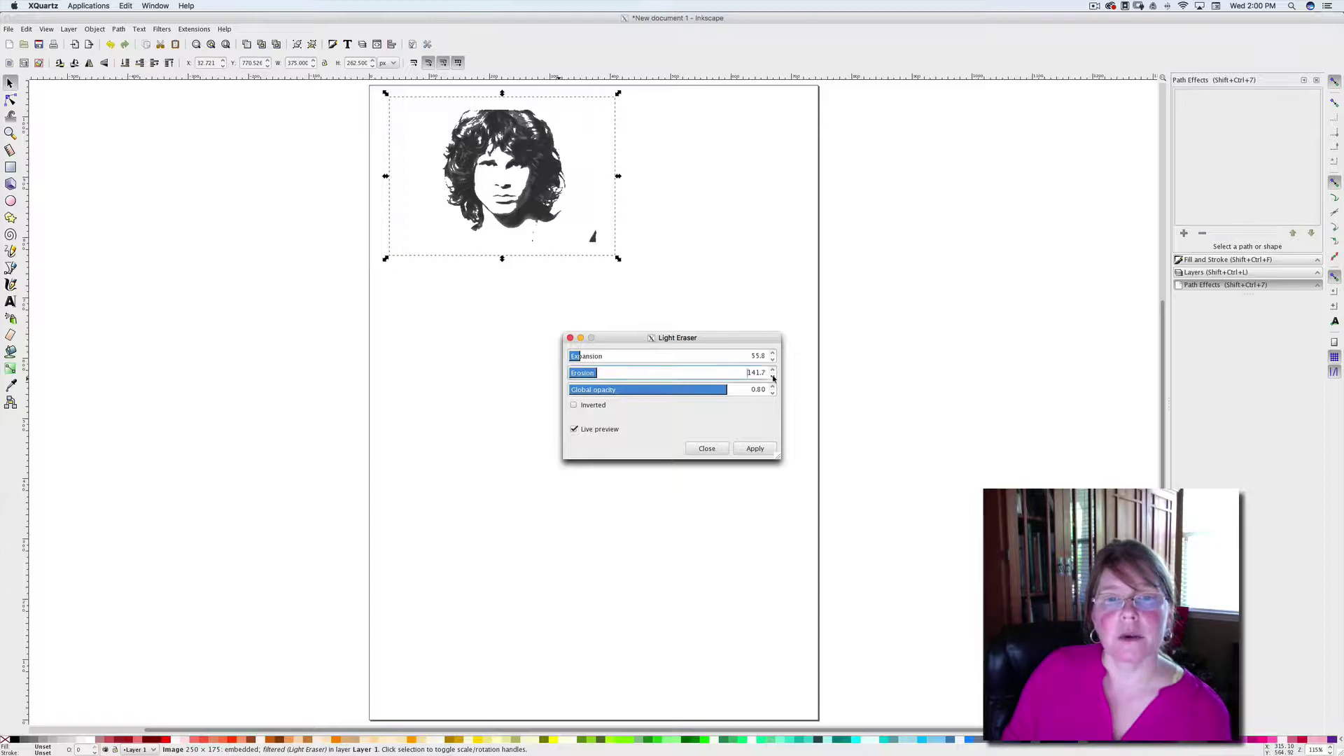
click(774, 372)
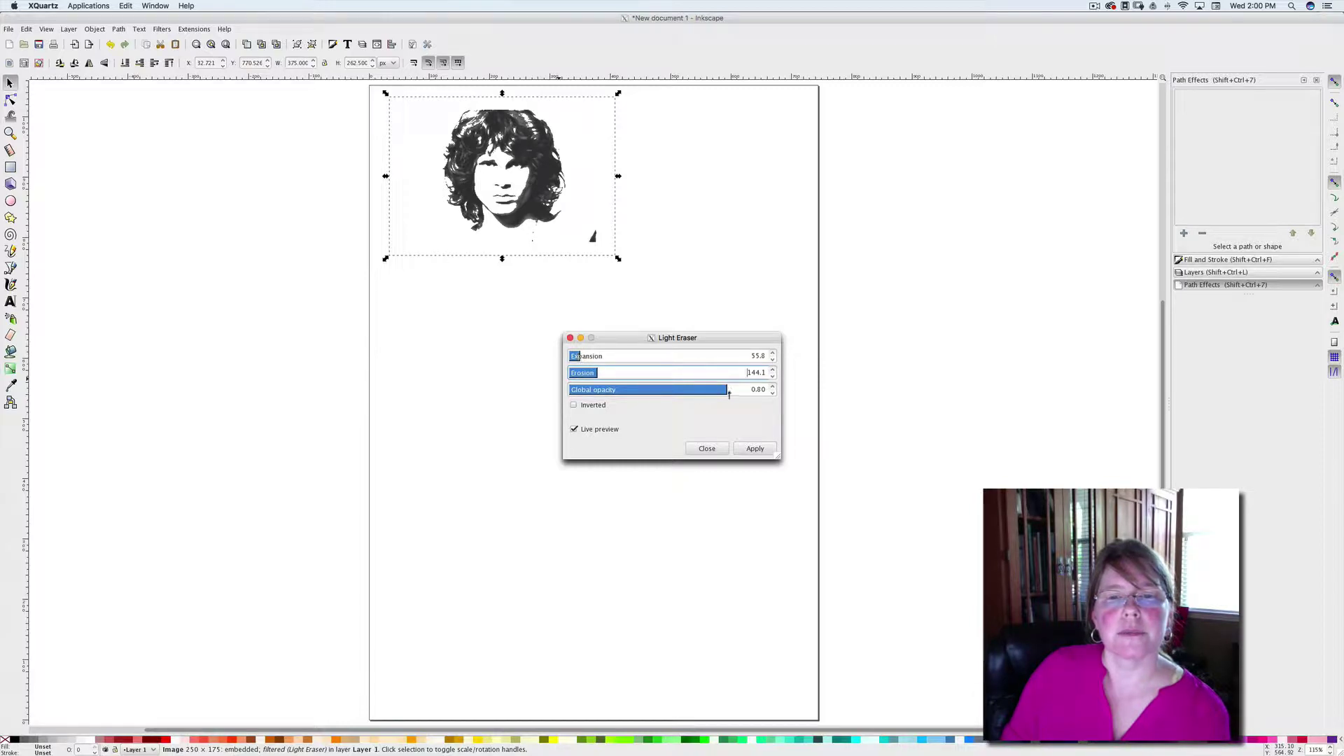
drag(727, 392, 712, 391)
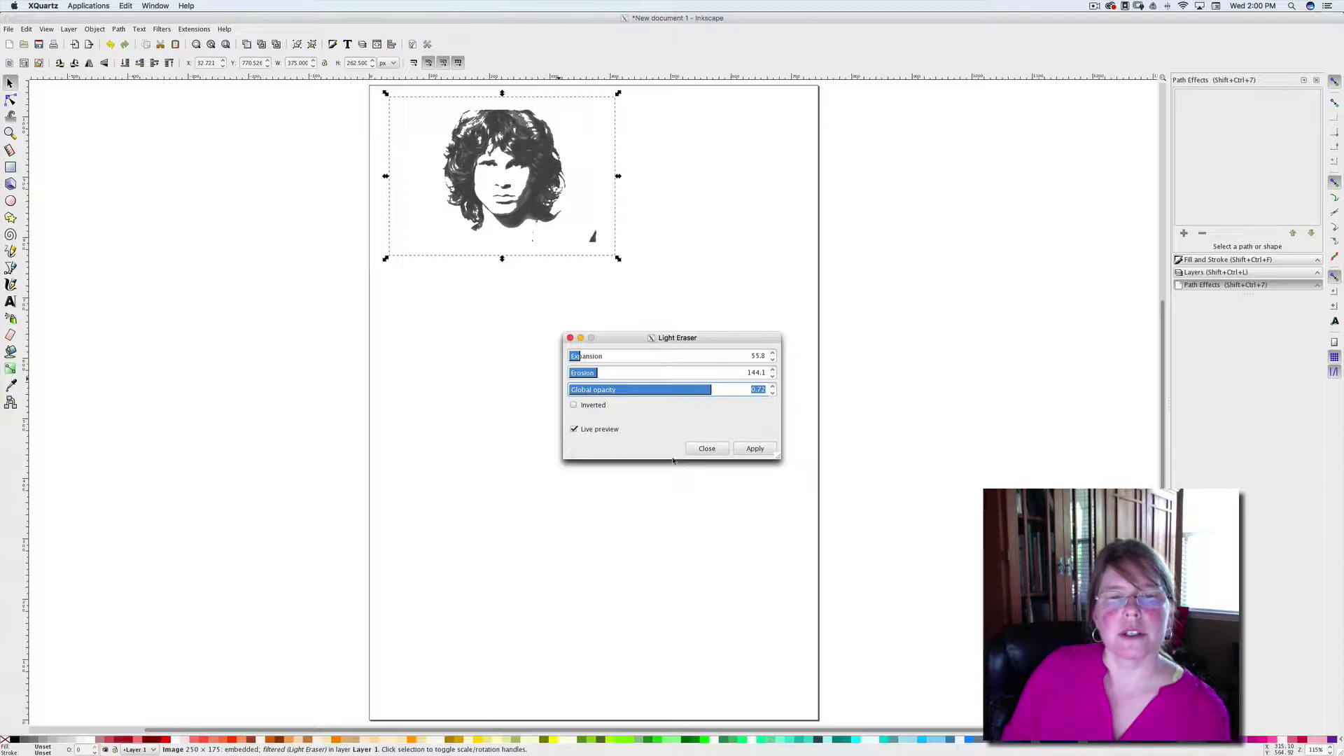
click(575, 405)
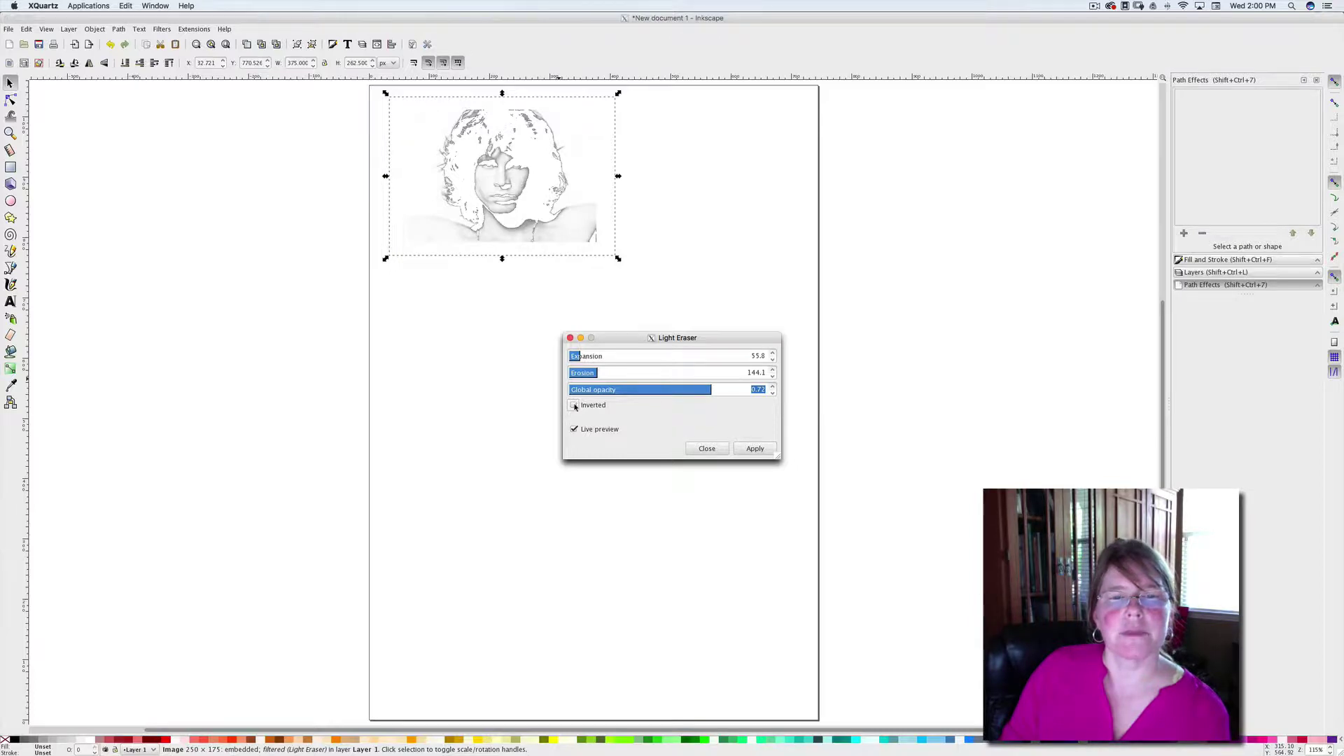
click(575, 406)
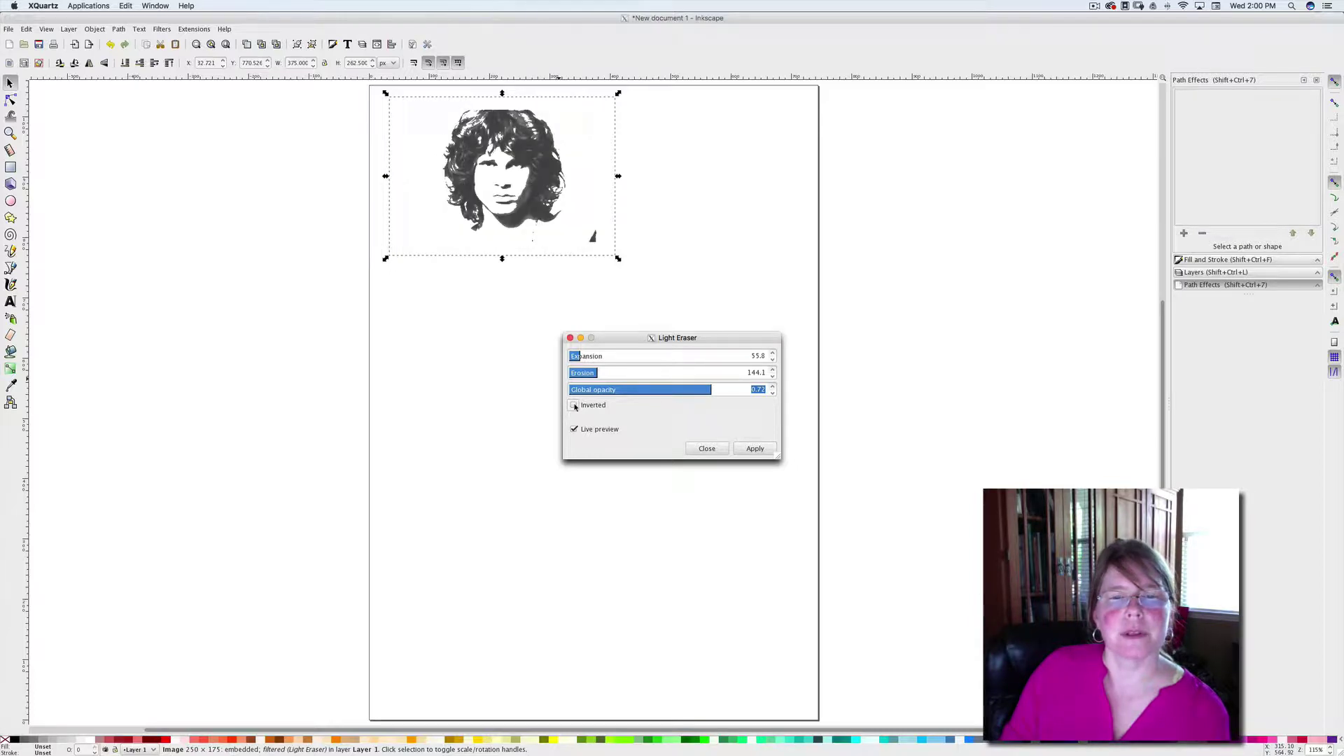
click(760, 449)
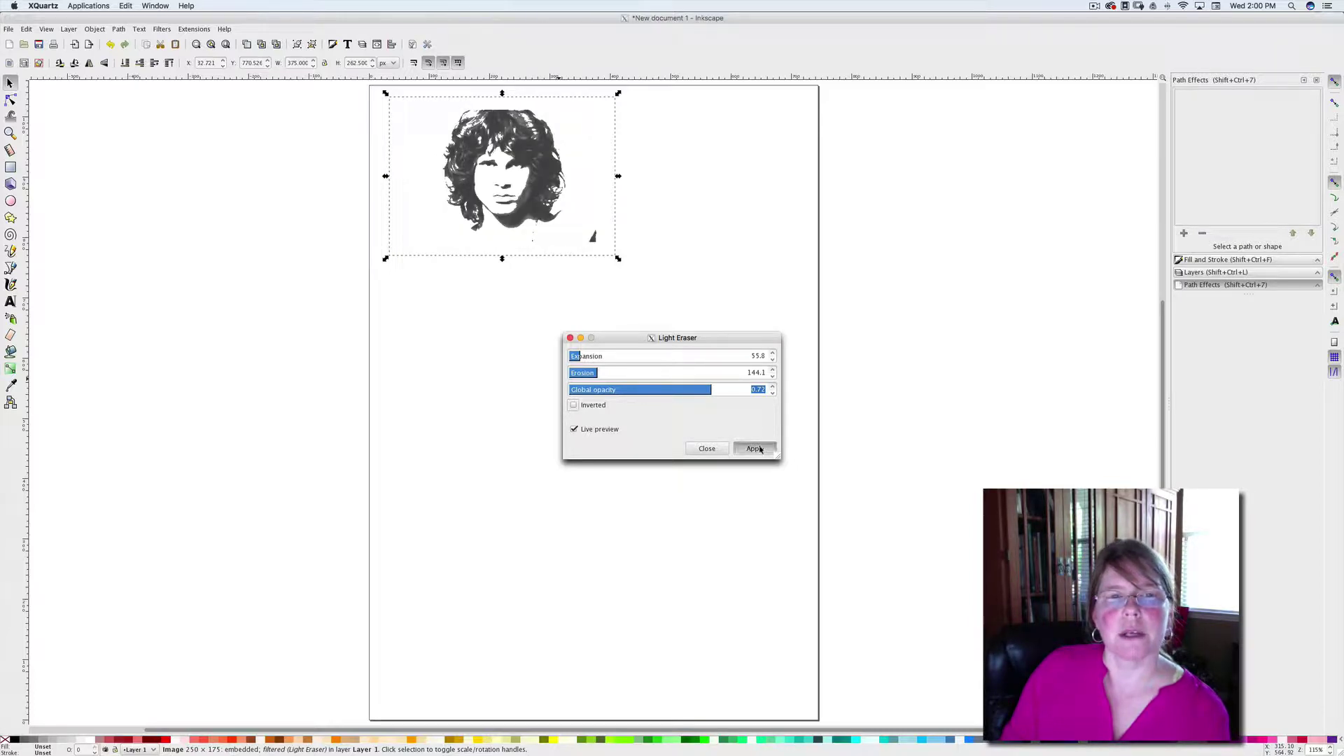
click(707, 449)
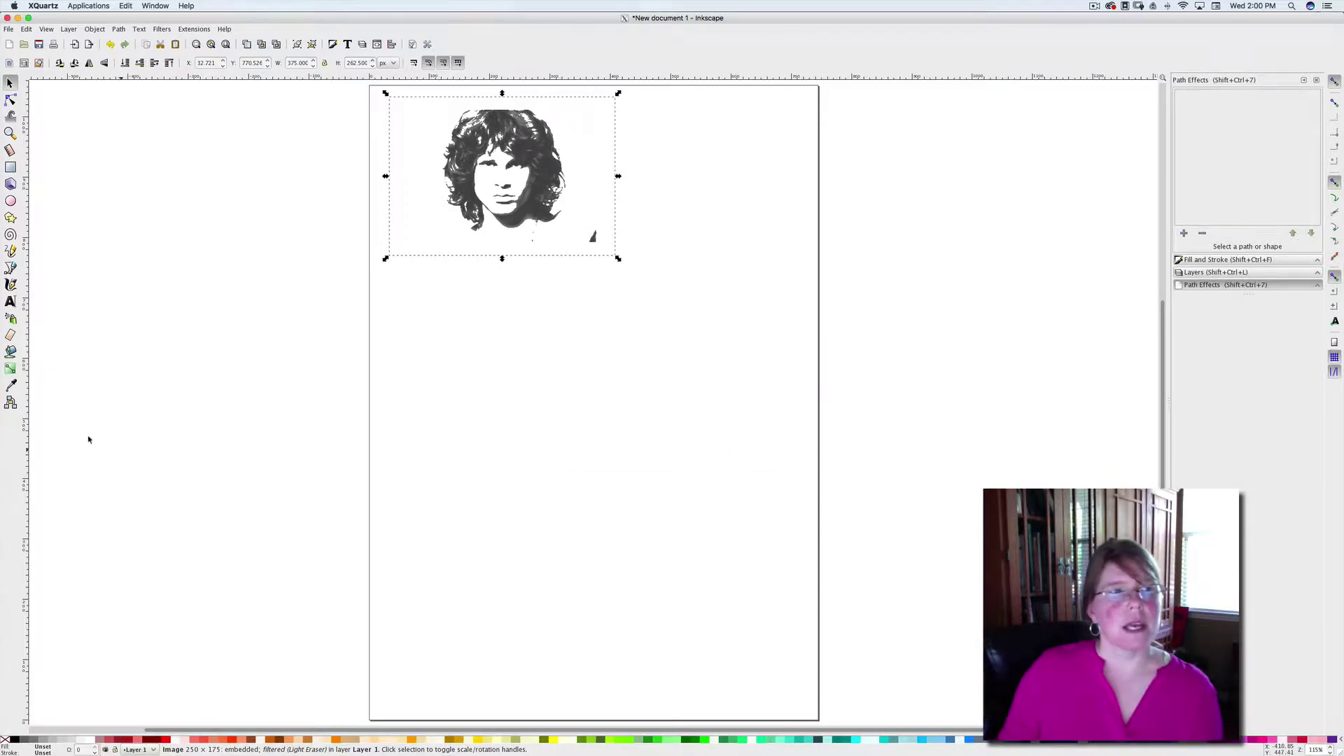
Step: Draw a yellow-green rectangle over the portrait and lower it to the bottom
click(11, 168)
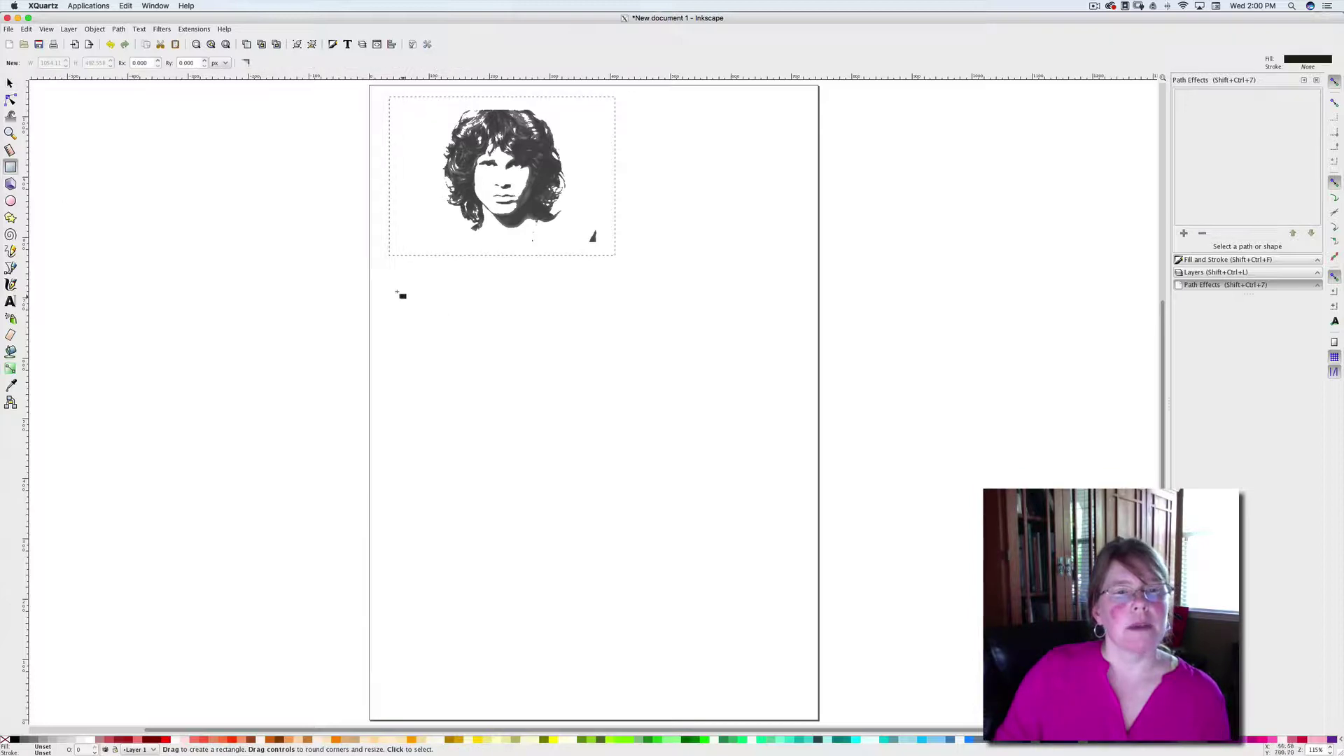
drag(394, 287, 653, 459)
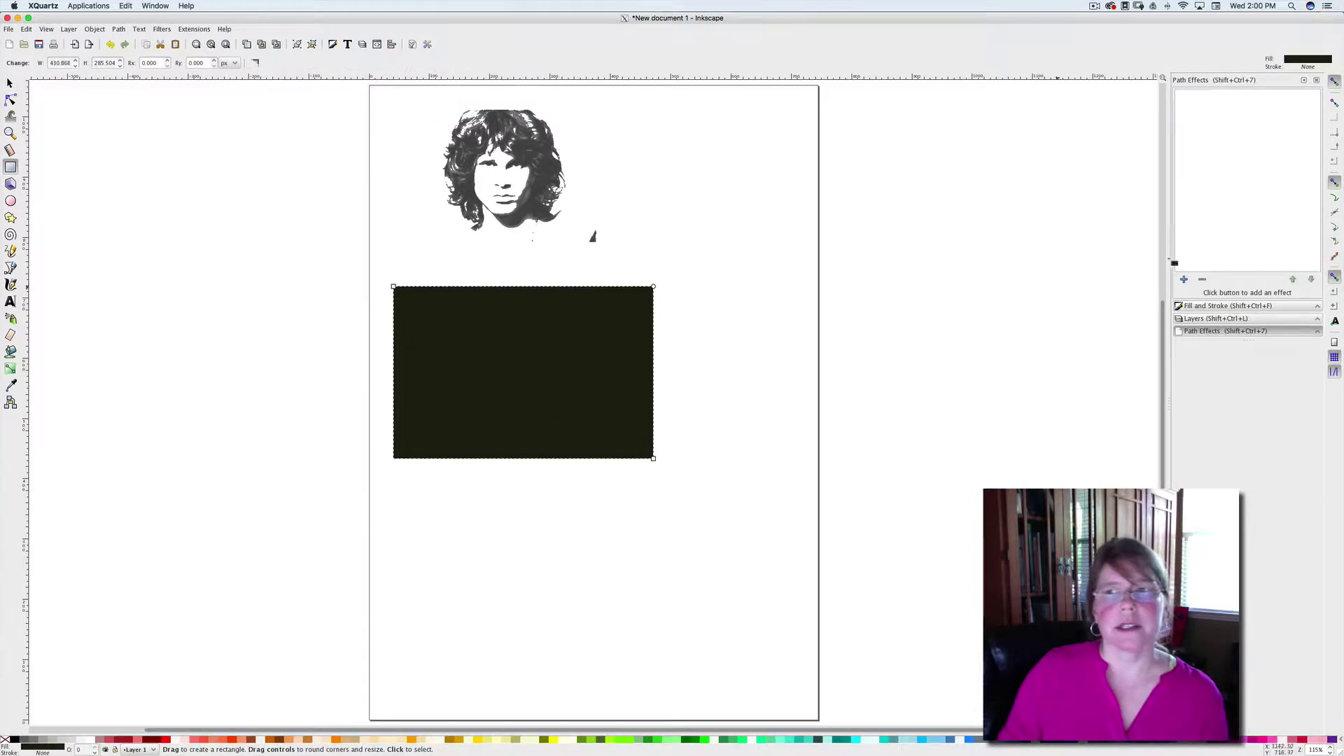
click(1209, 308)
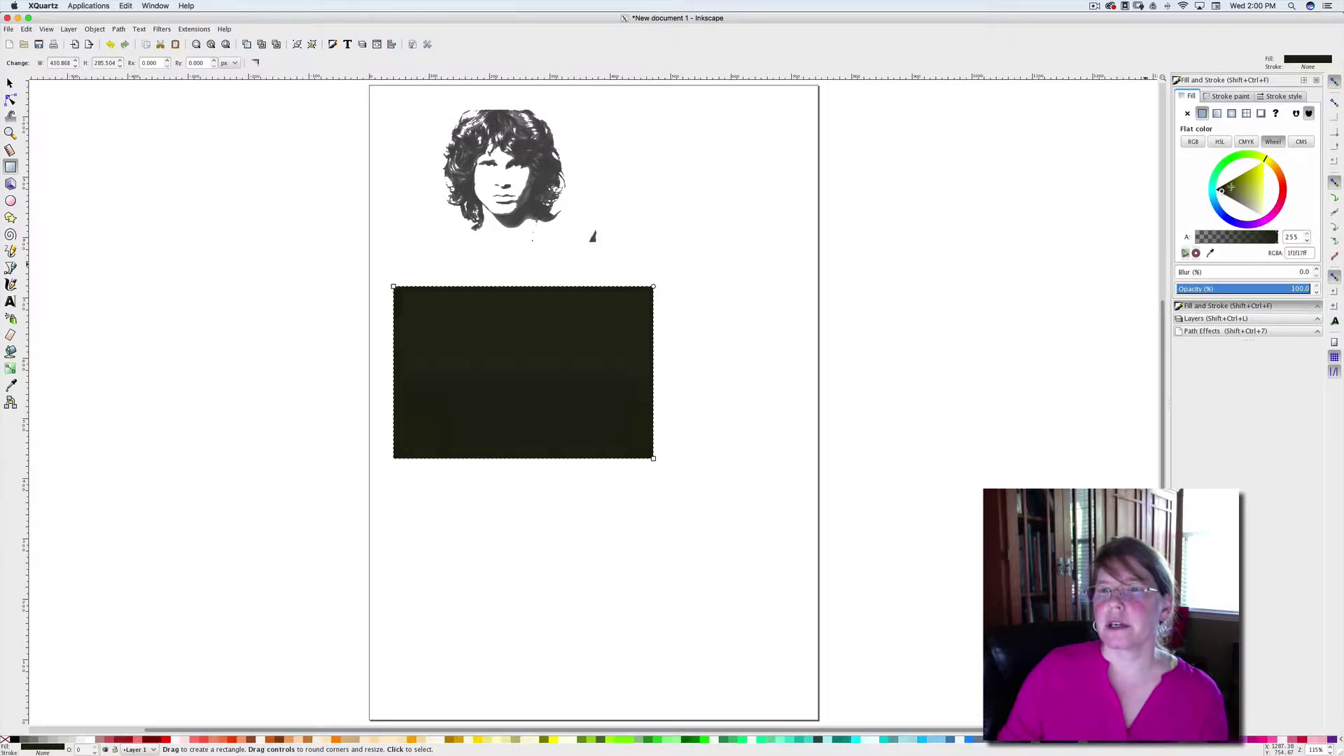
drag(1224, 189, 1255, 180)
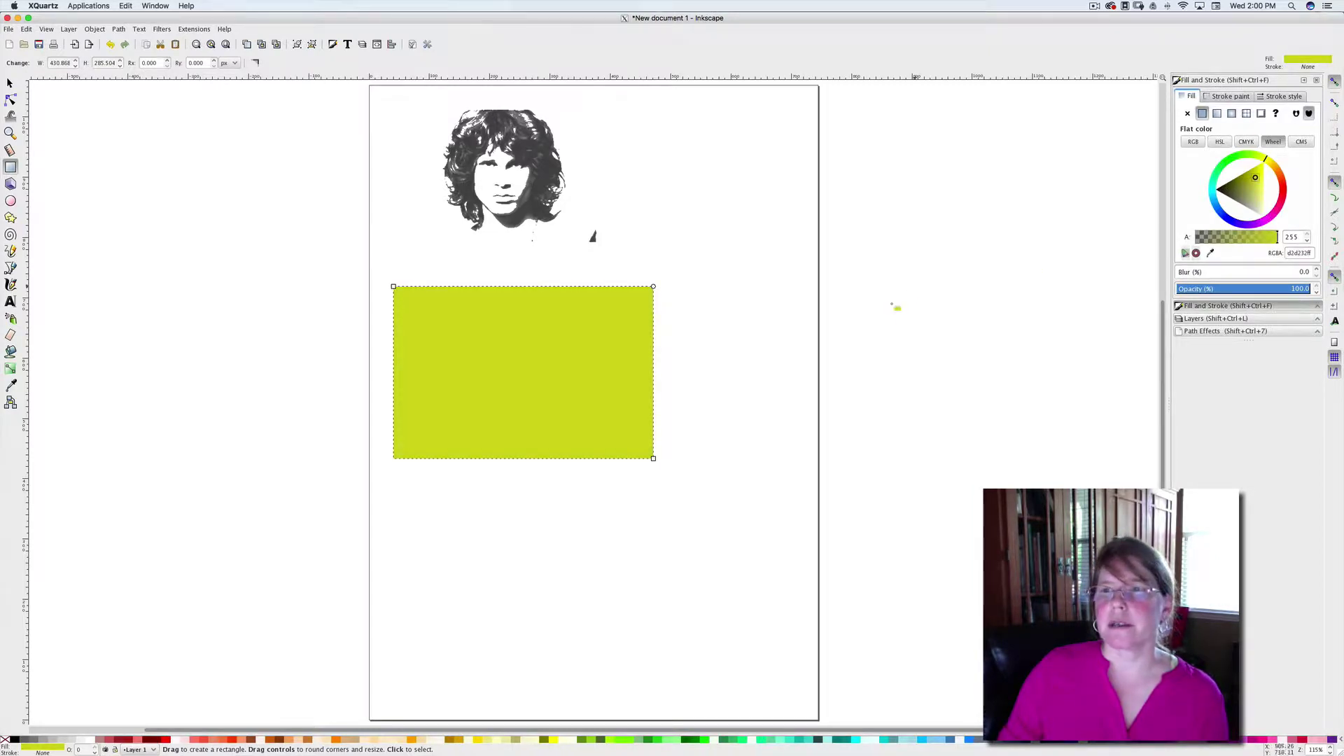
click(9, 83)
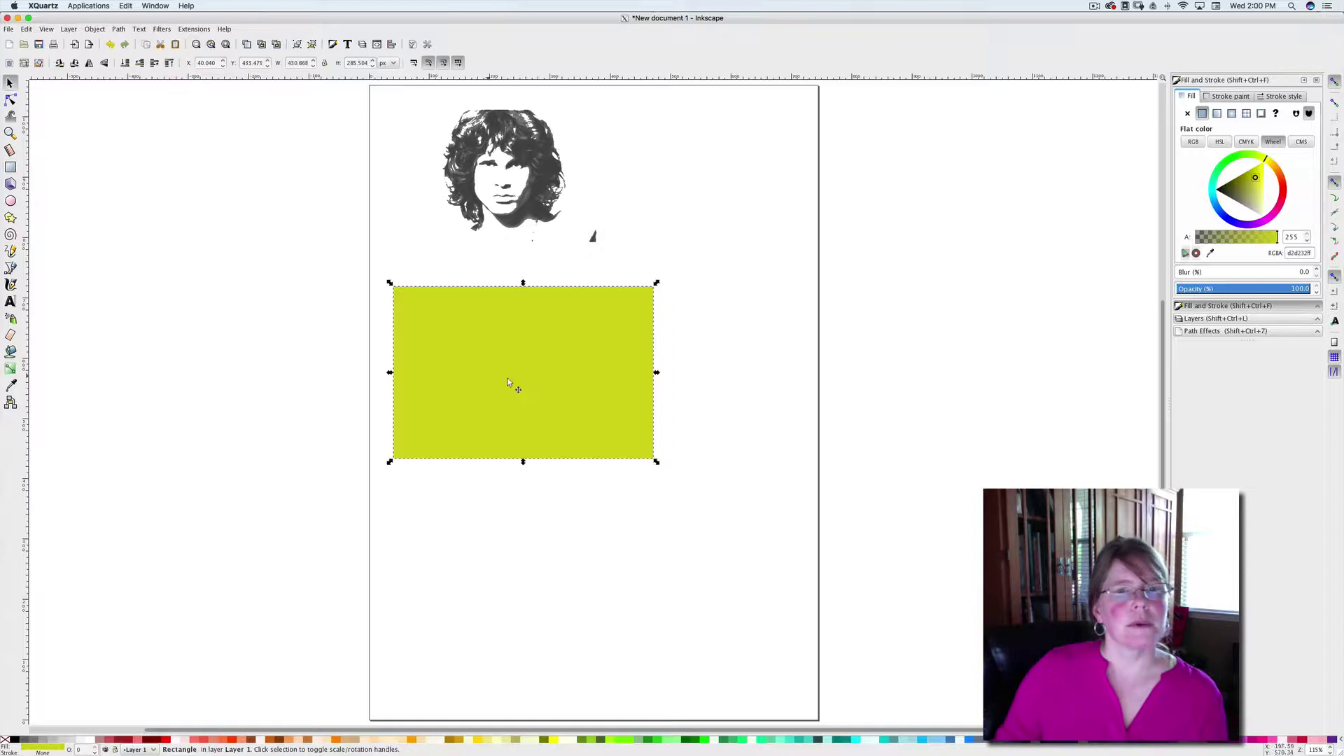
drag(519, 341, 527, 190)
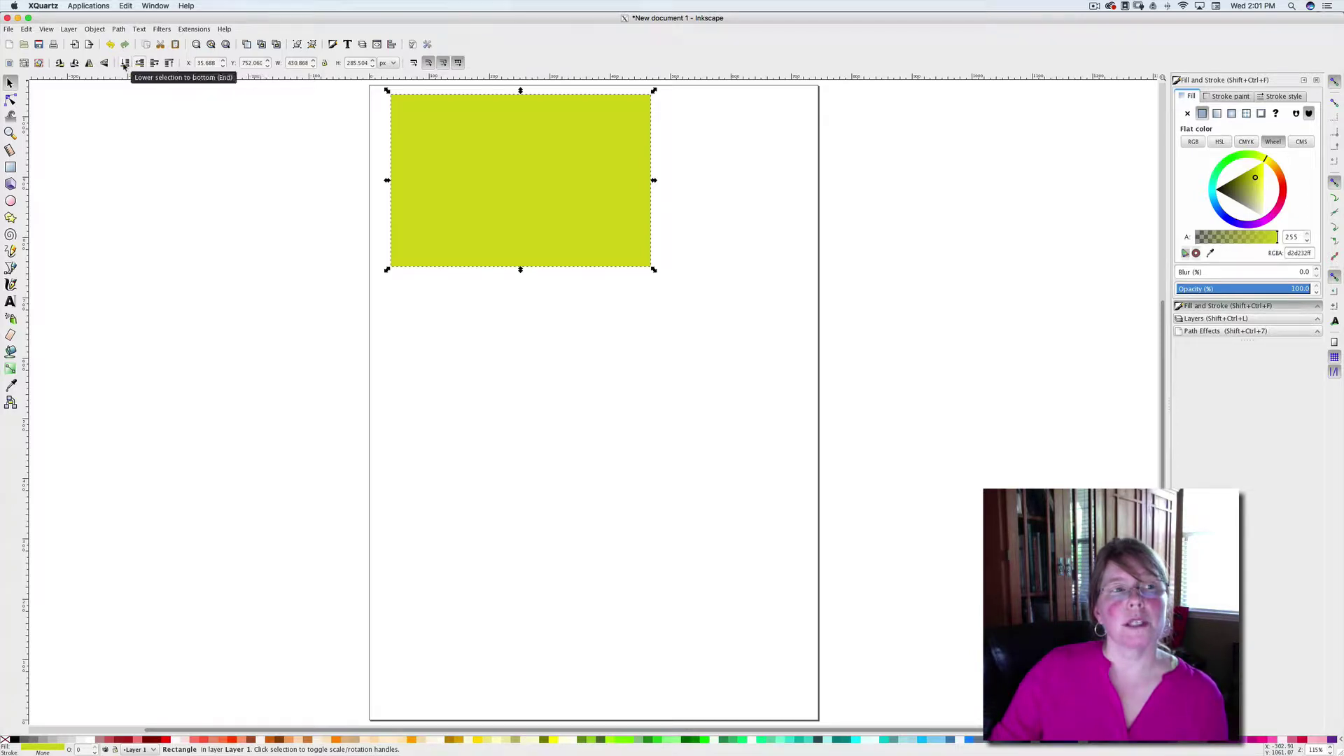
click(125, 64)
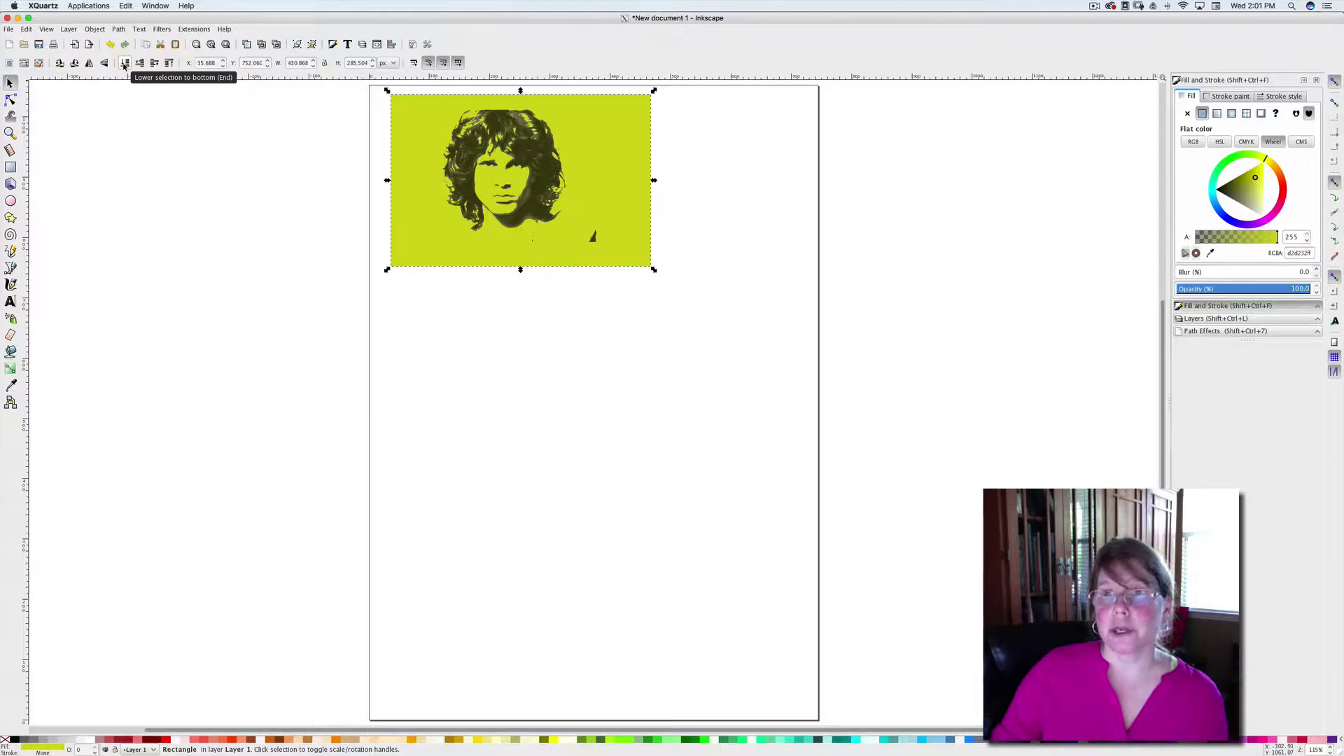
Step: Draw an ellipse, fill it magenta, place it over the face and lower it behind the image
click(10, 201)
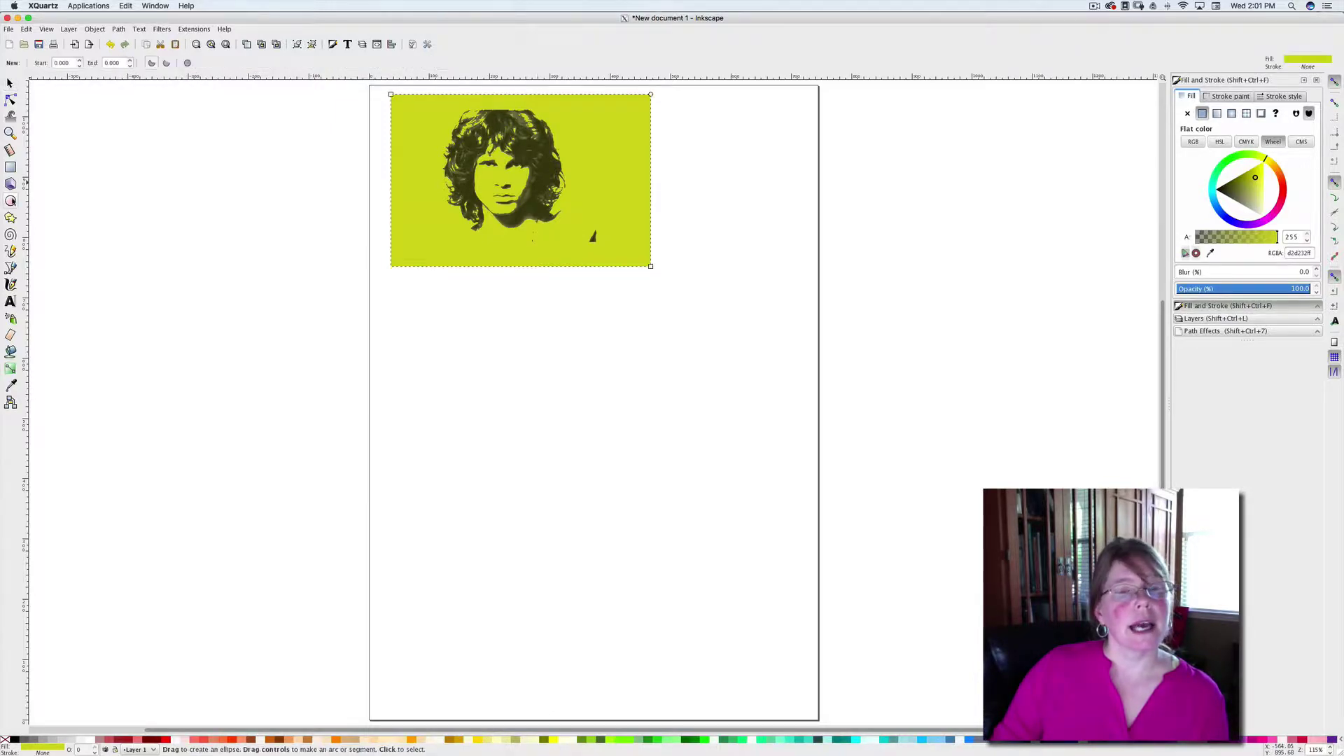
drag(438, 348, 522, 446)
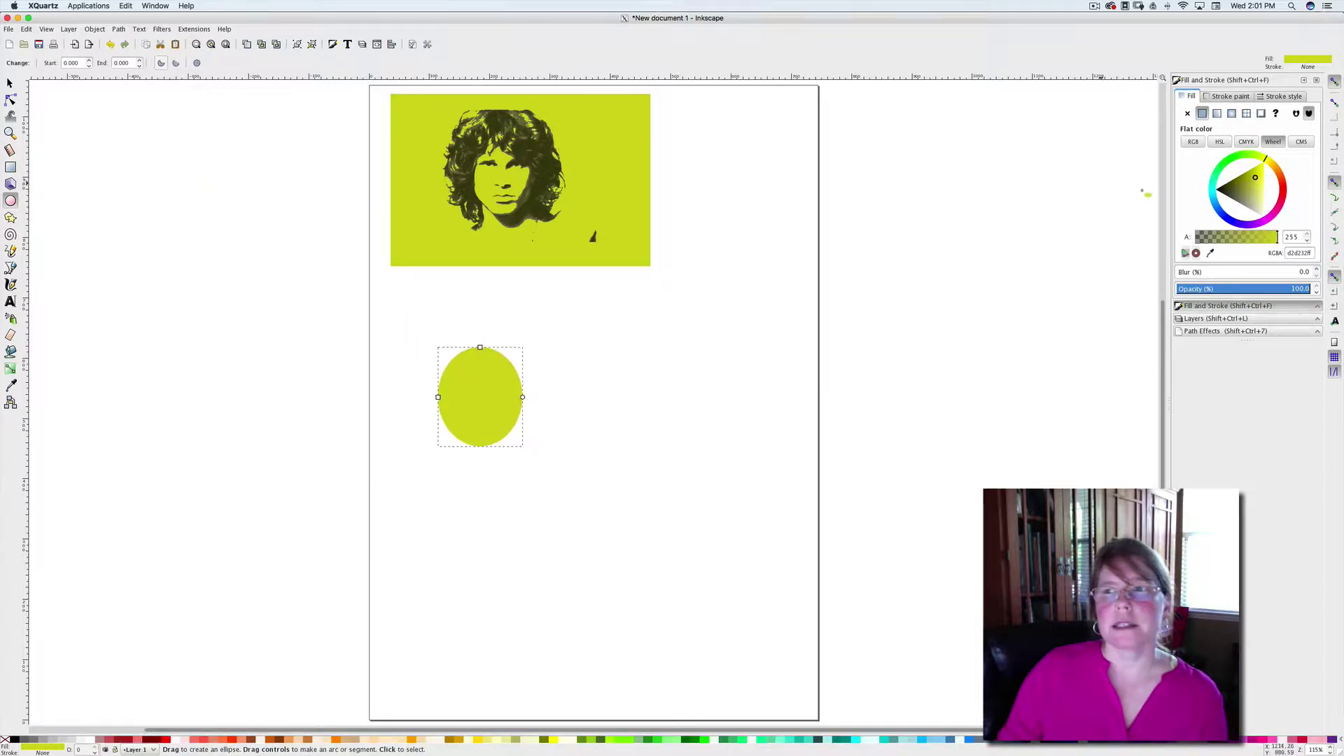
drag(1266, 160, 1269, 225)
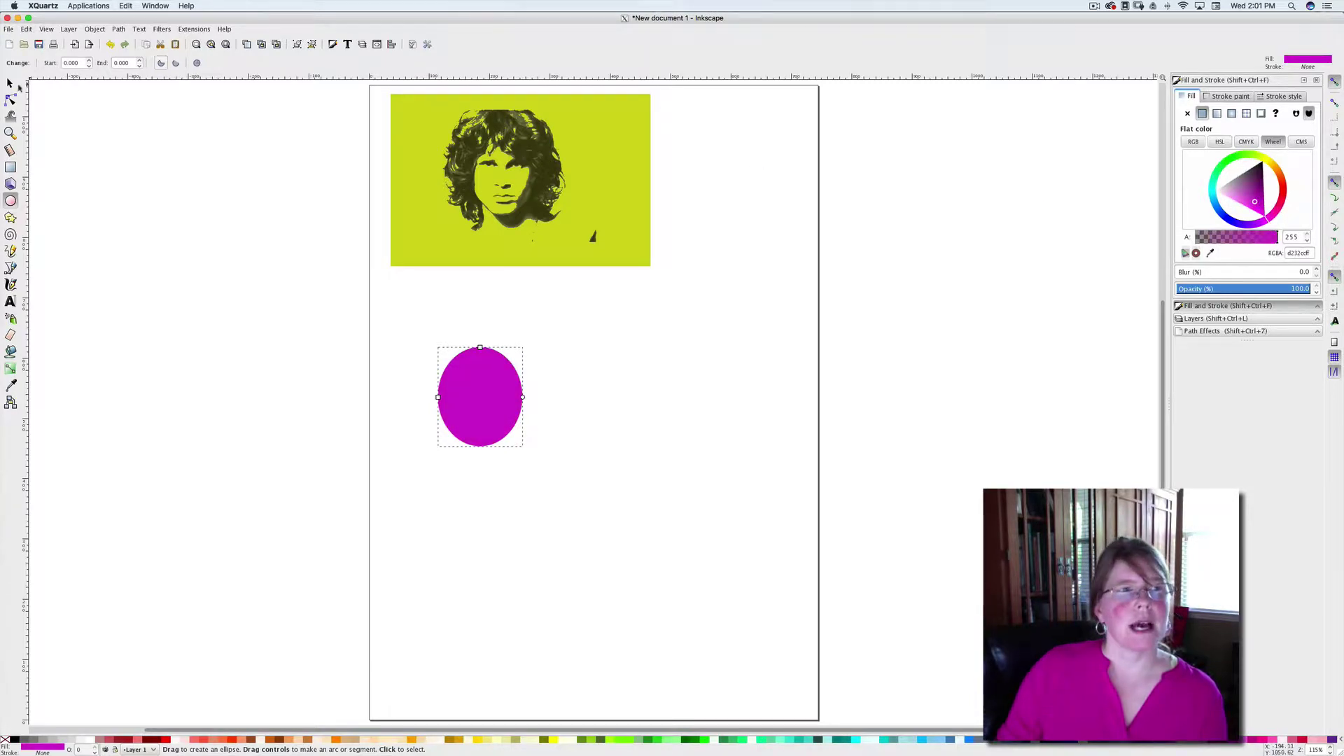
click(10, 82)
drag(480, 407, 501, 188)
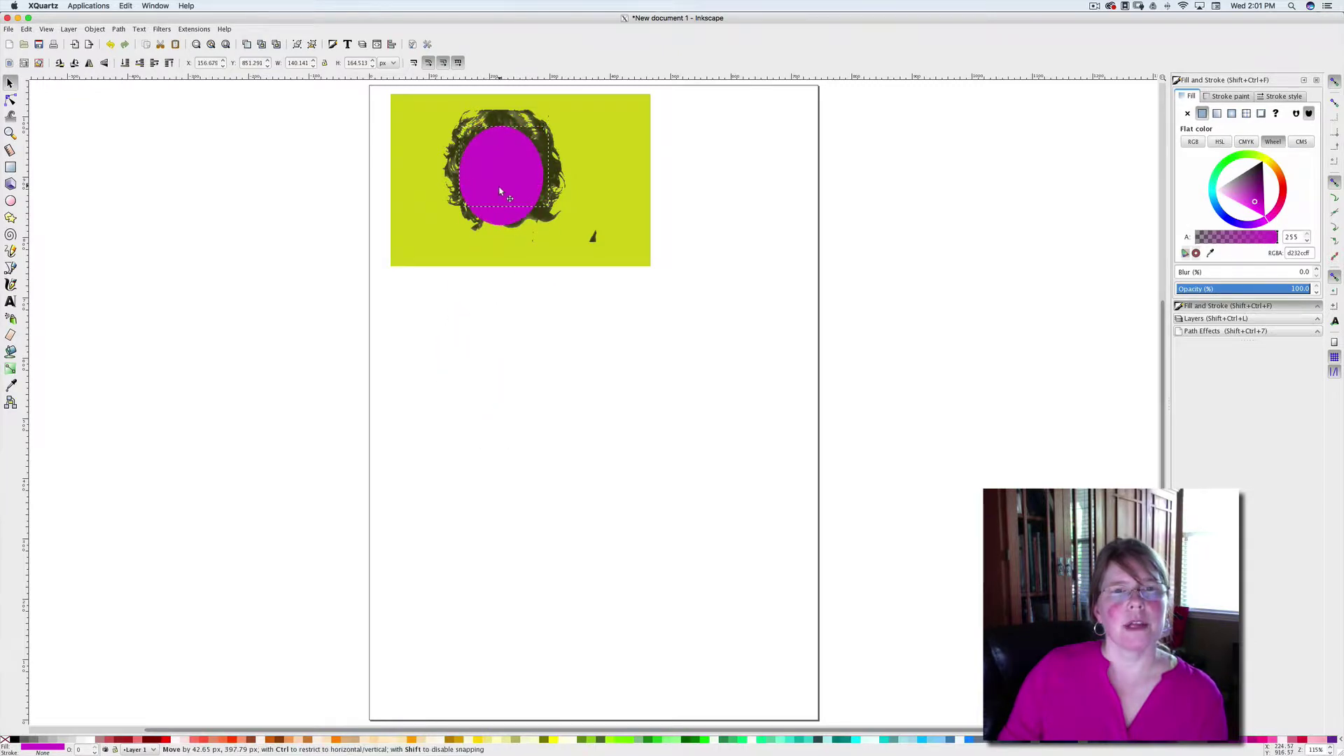
click(140, 63)
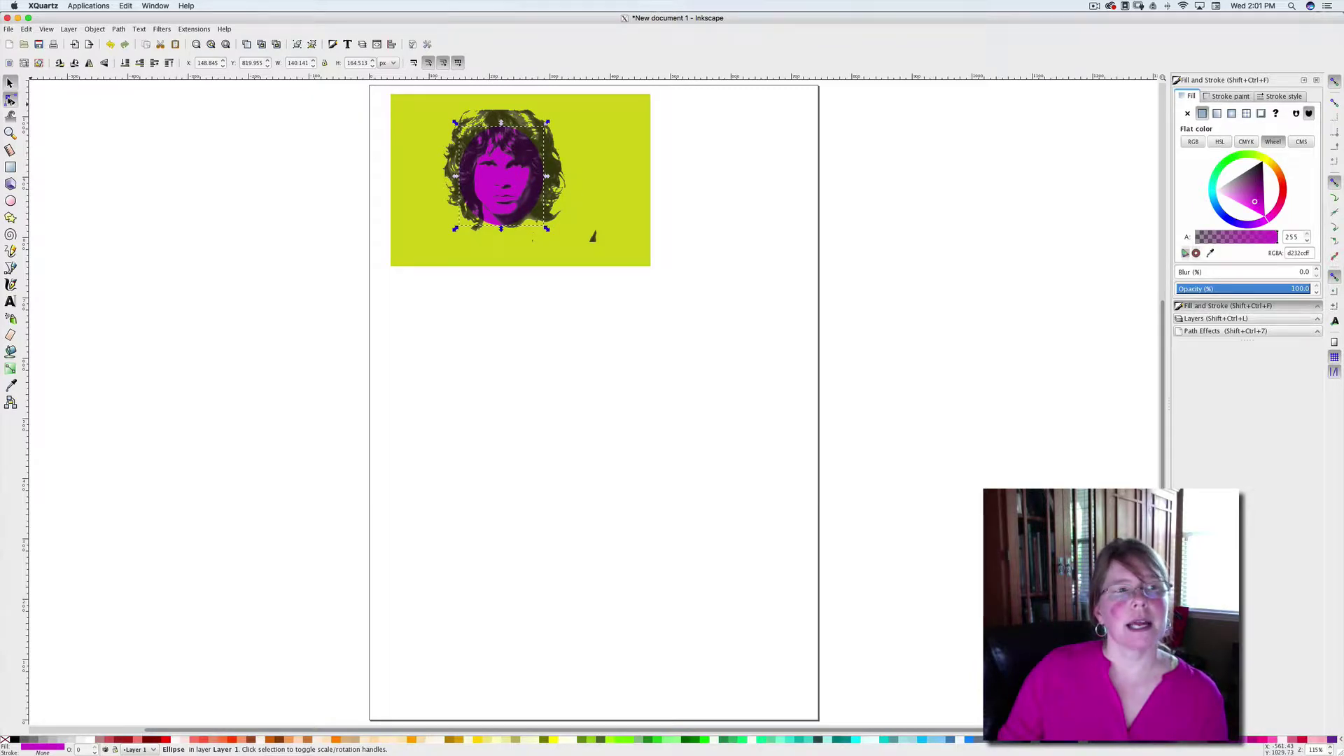
Step: Pull the oval's left, right, top and bottom nodes inward to hug the face
click(11, 100)
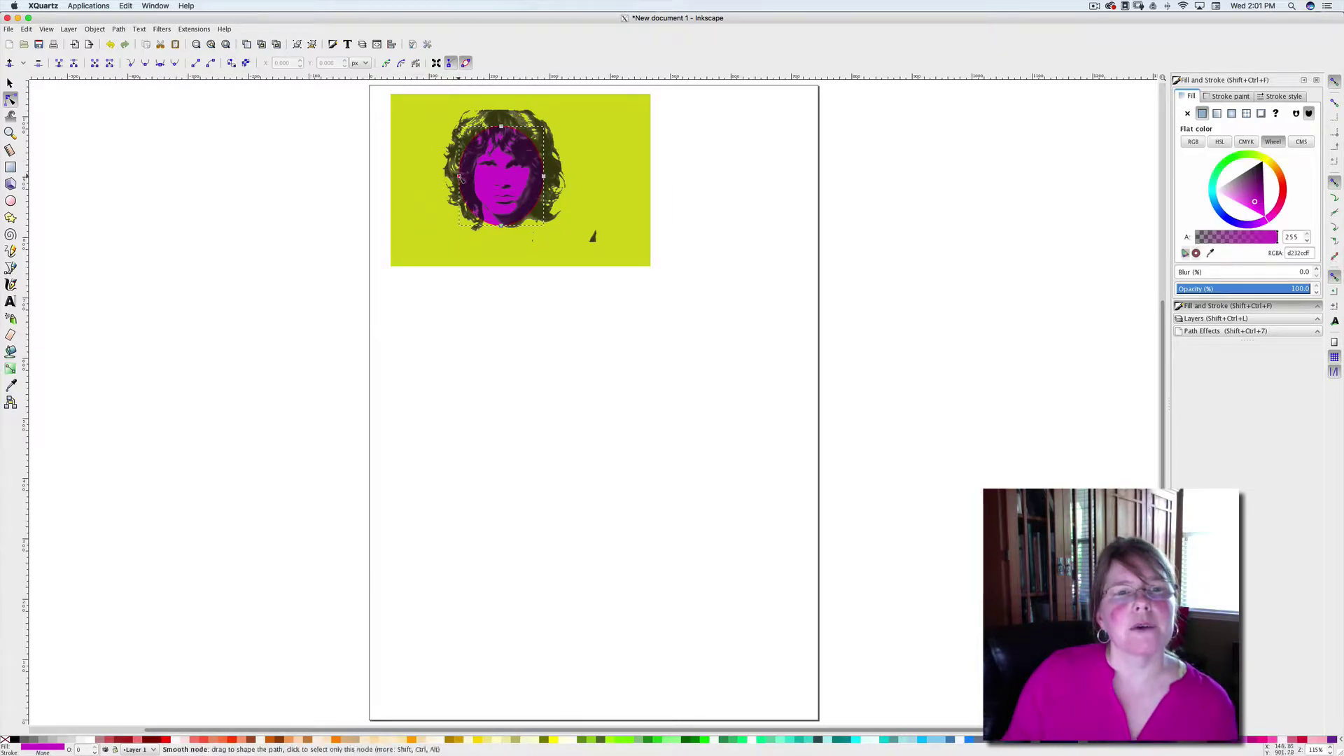
drag(458, 177, 474, 177)
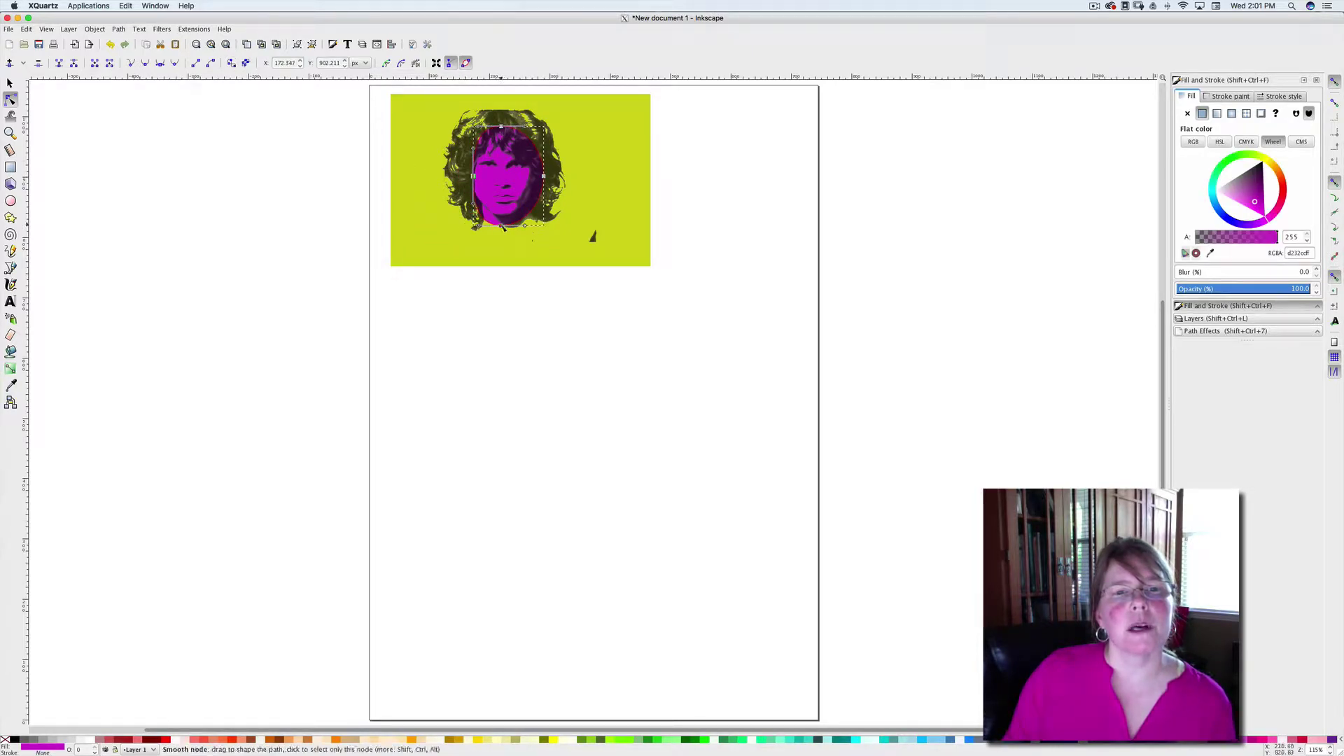
drag(544, 178, 536, 173)
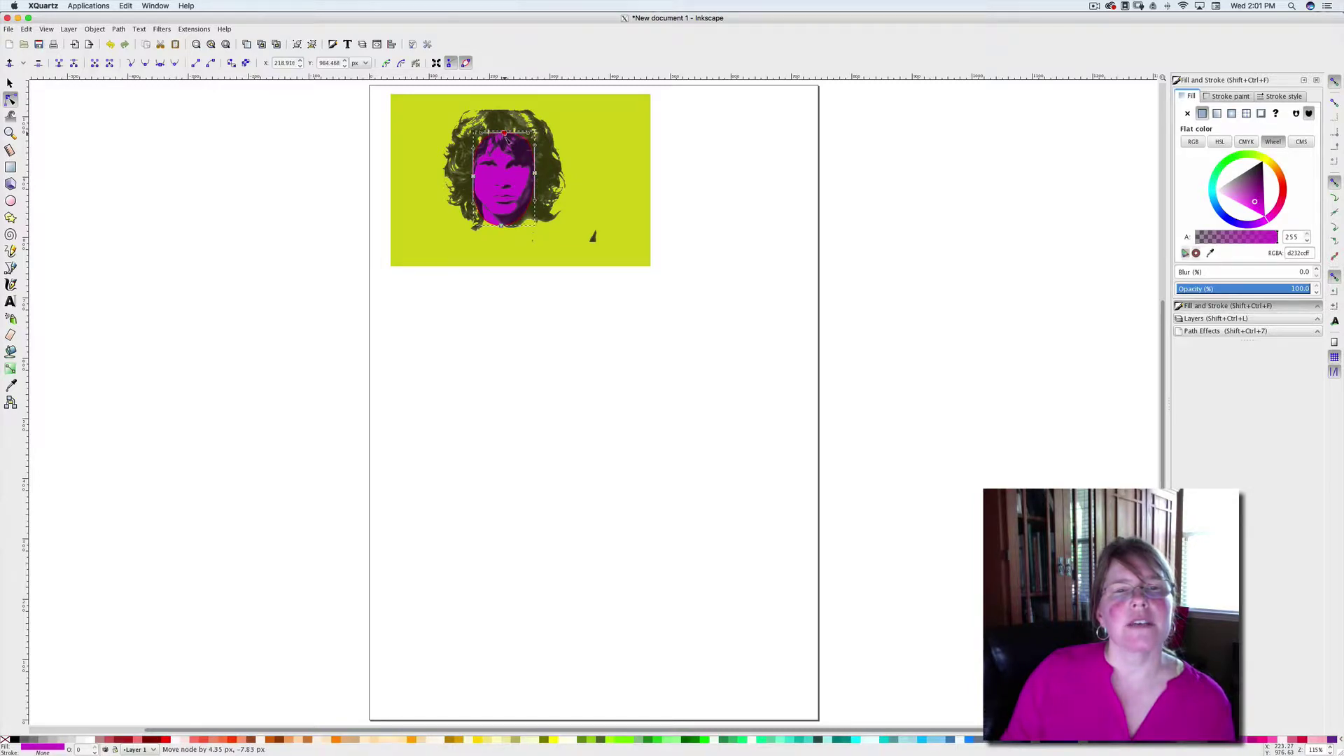
drag(507, 138, 506, 140)
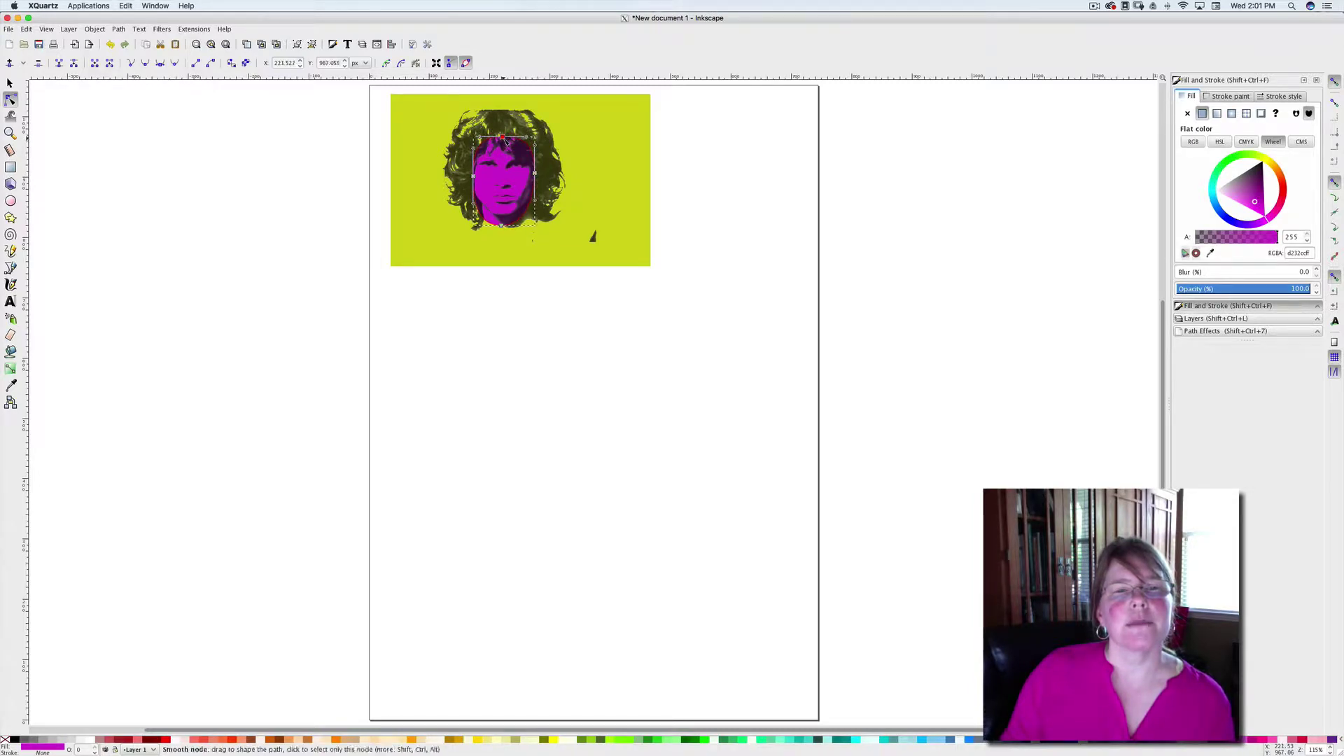
drag(503, 227, 503, 218)
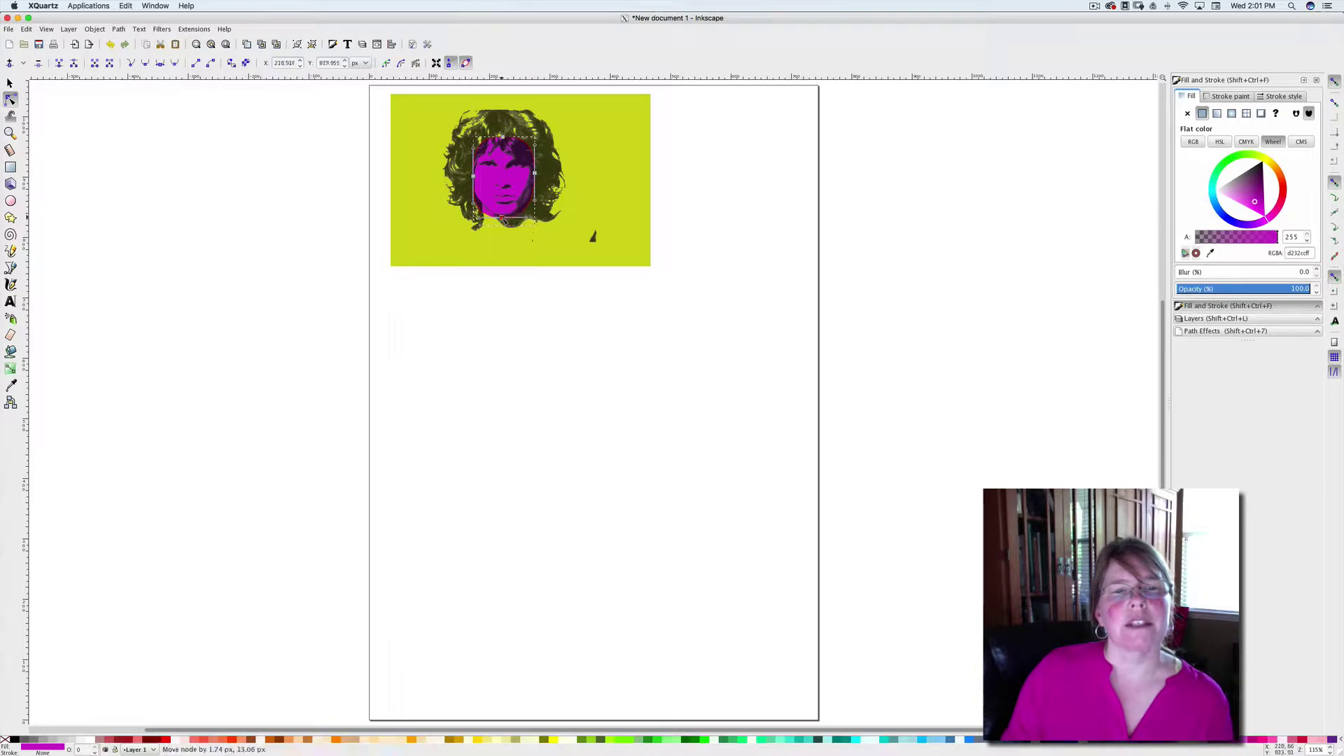
Step: Draw a rectangle over the portrait's lower left and set its opacity to about 47%
click(162, 207)
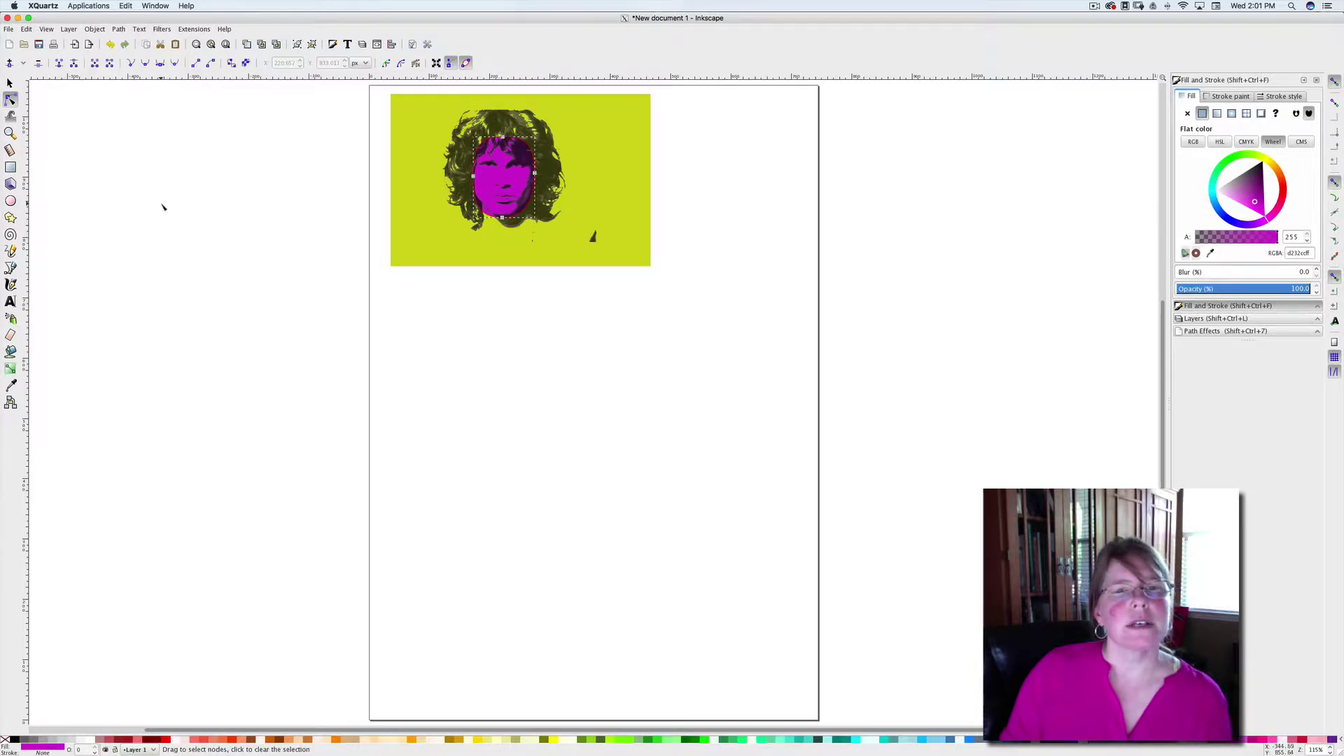
click(10, 169)
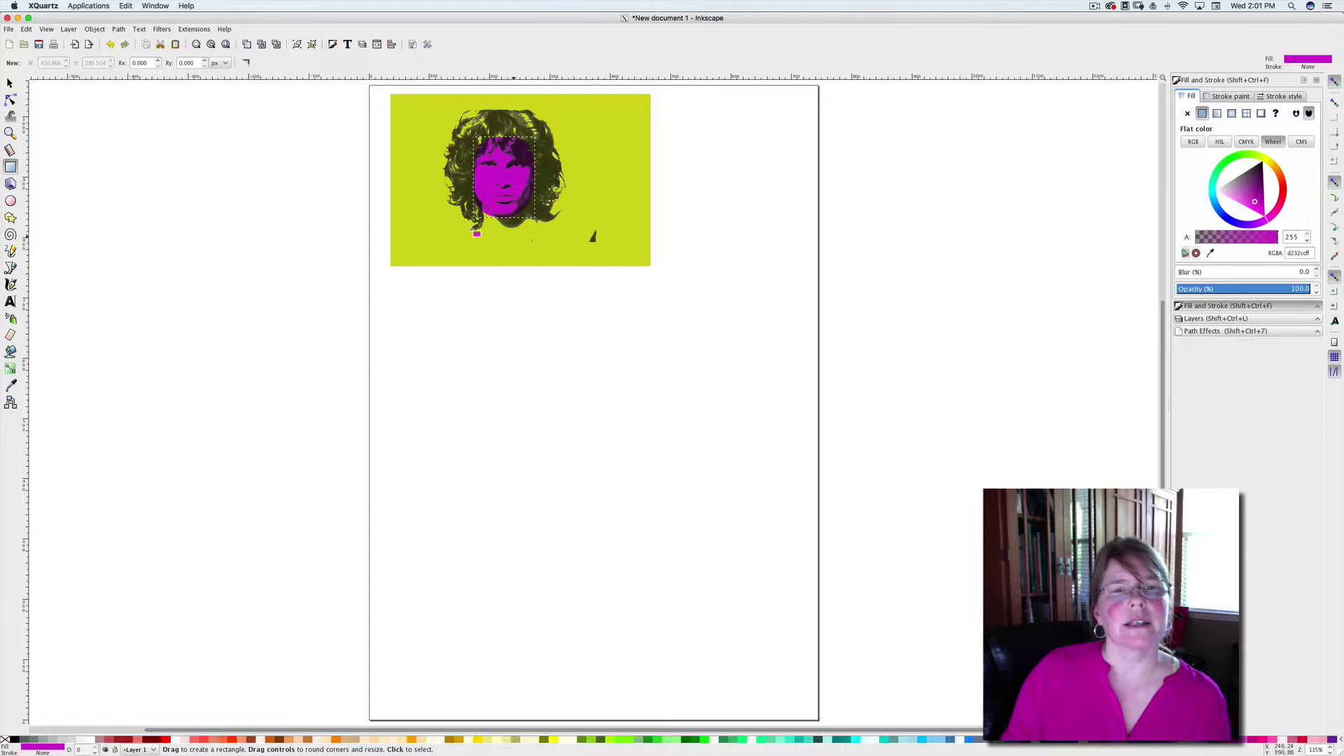
mouse_move(410, 188)
mouse_down()
mouse_move(425, 233)
mouse_move(557, 263)
mouse_up()
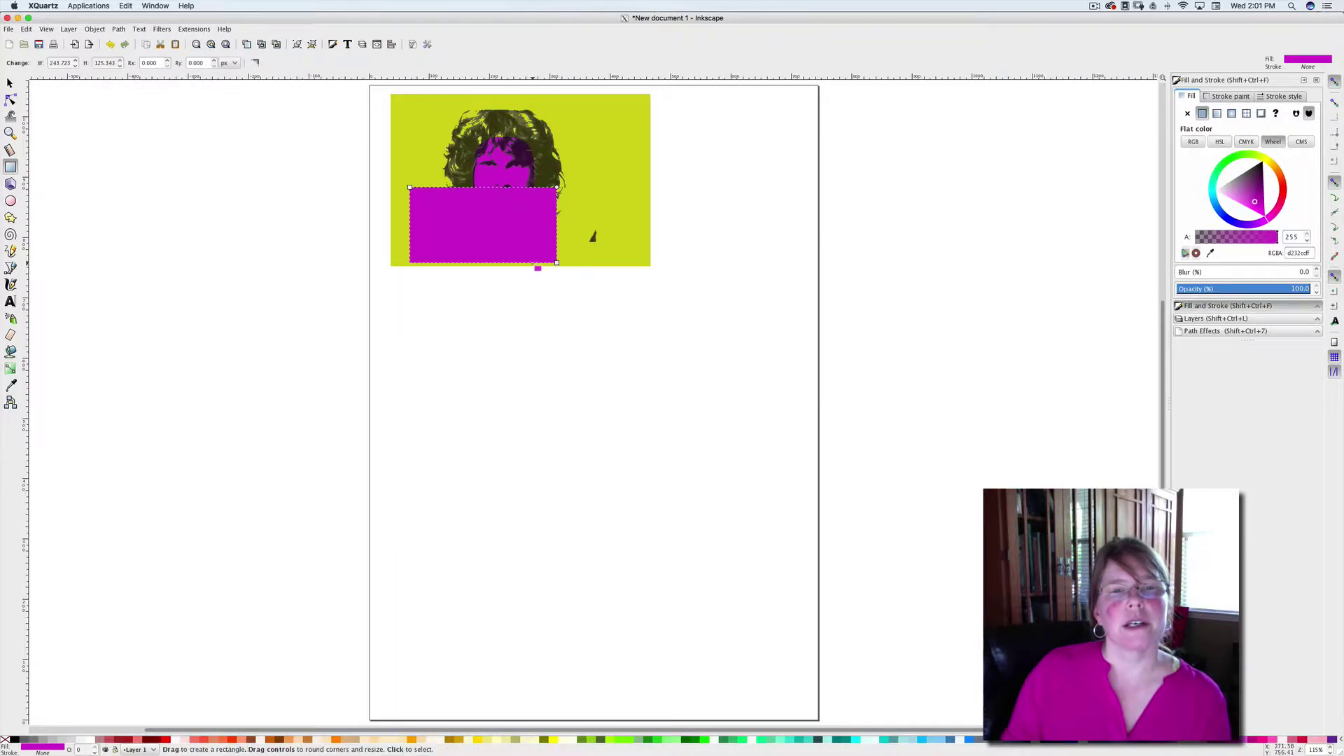
click(1317, 293)
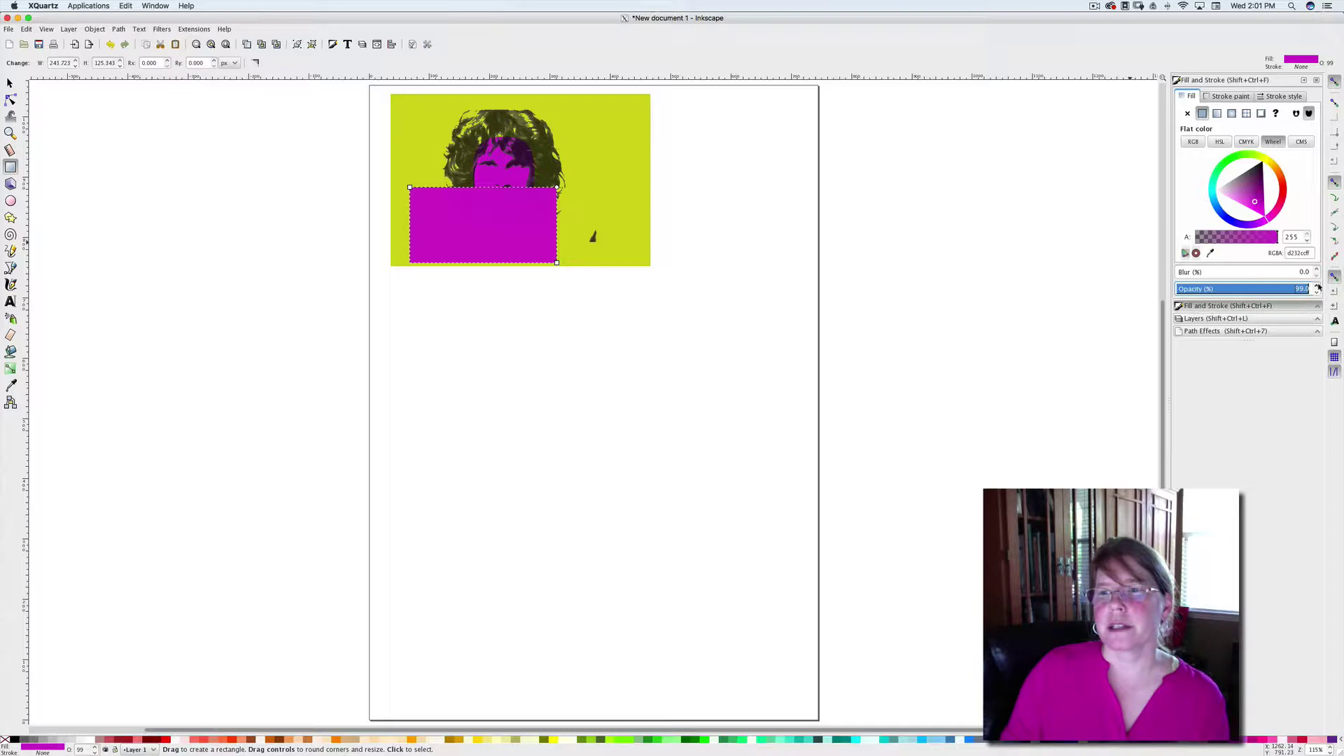
click(1317, 286)
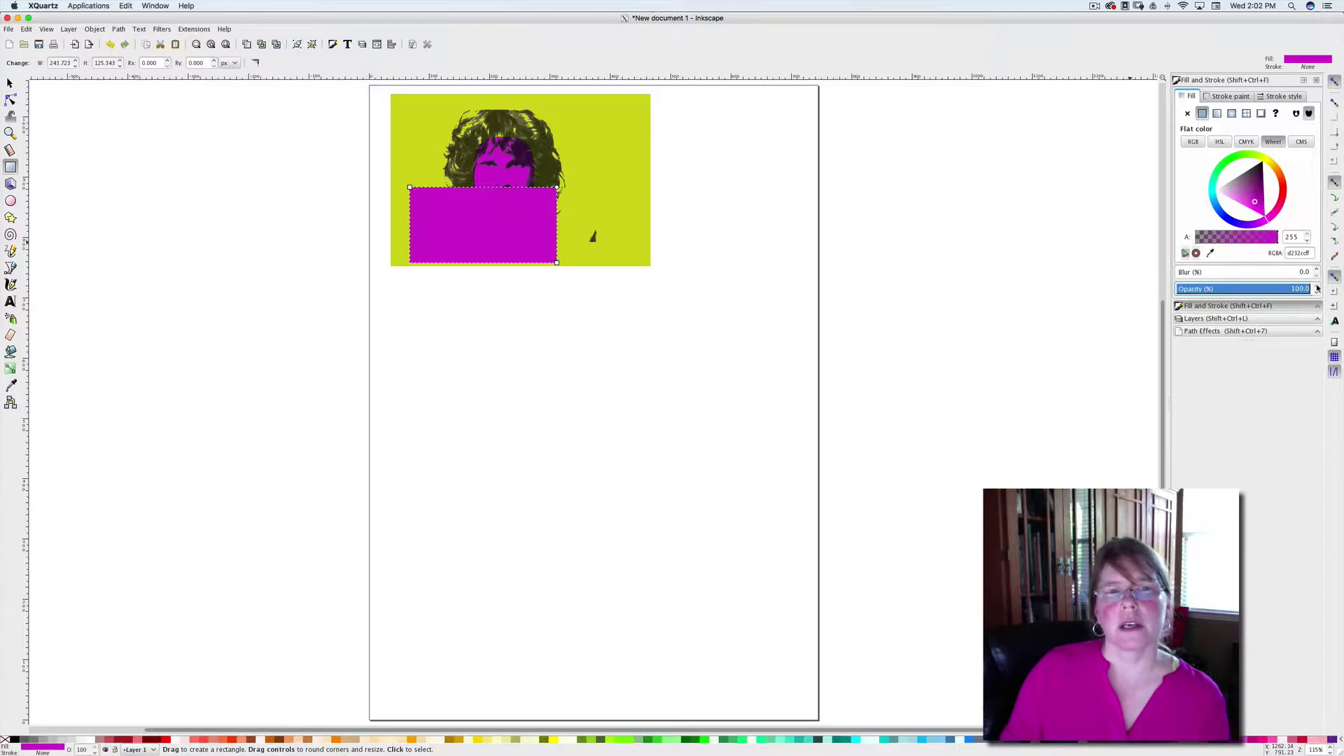
drag(1316, 294, 1319, 295)
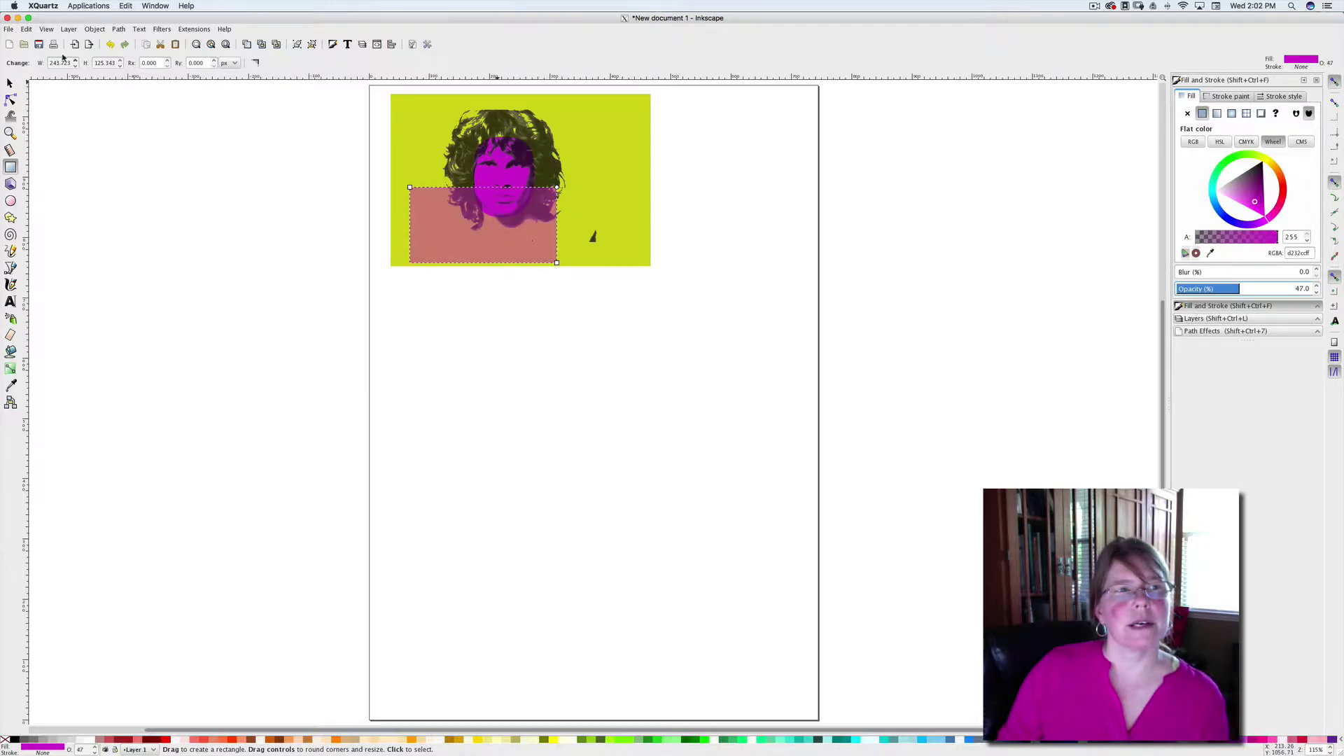
click(10, 83)
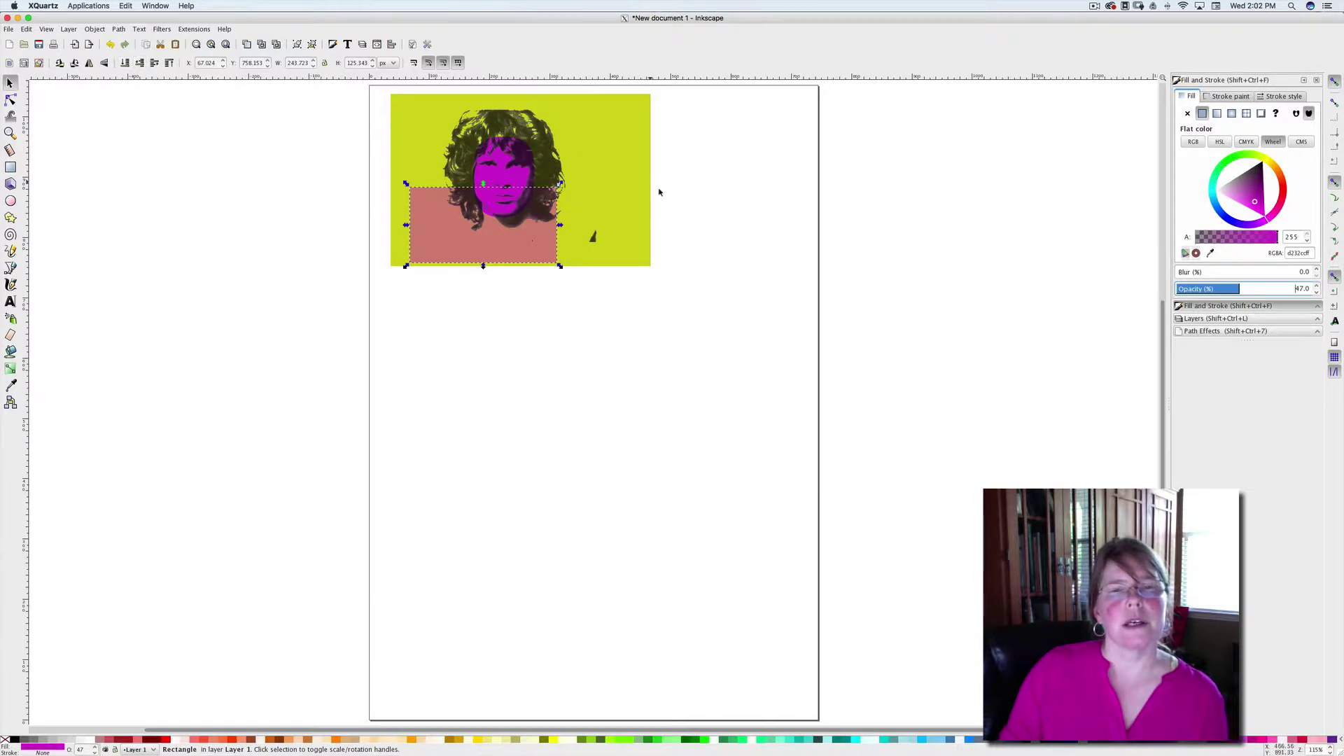
click(633, 190)
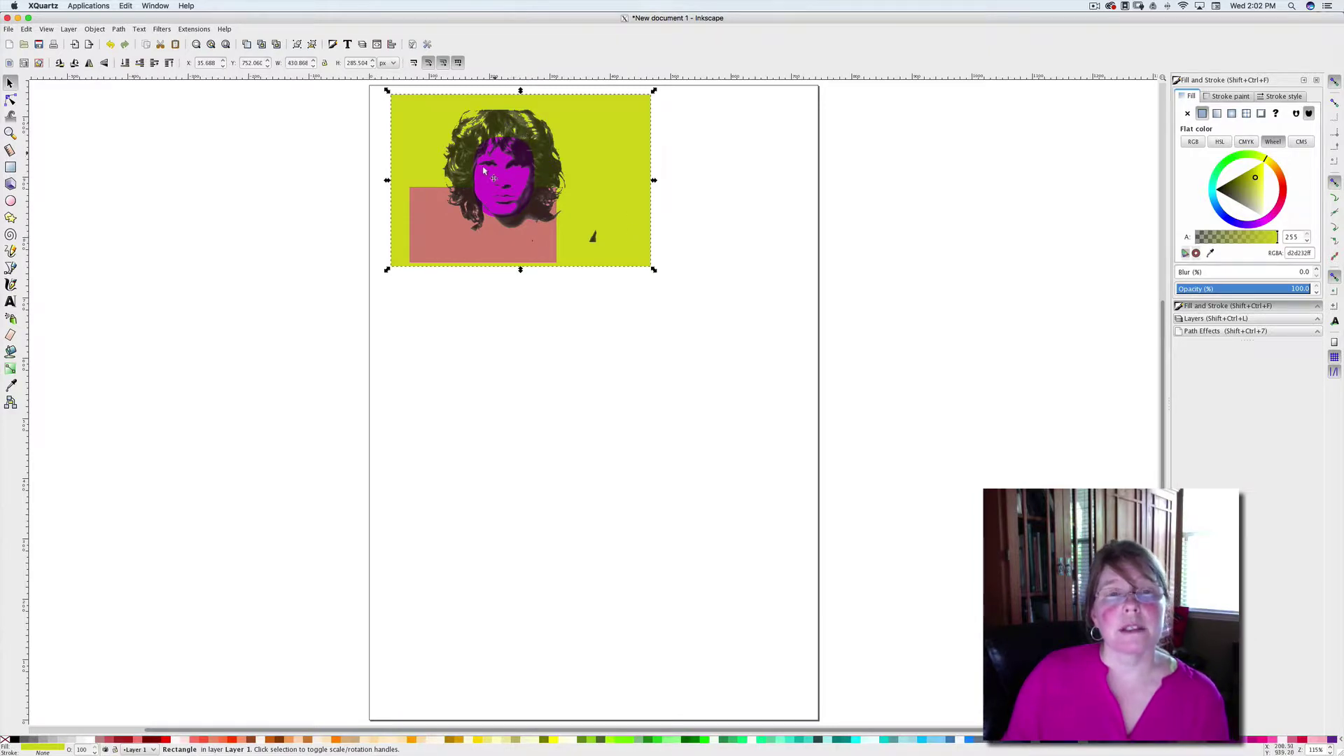
Step: Narrow the yellow background to the portrait's width and group the three coloured shapes
click(630, 136)
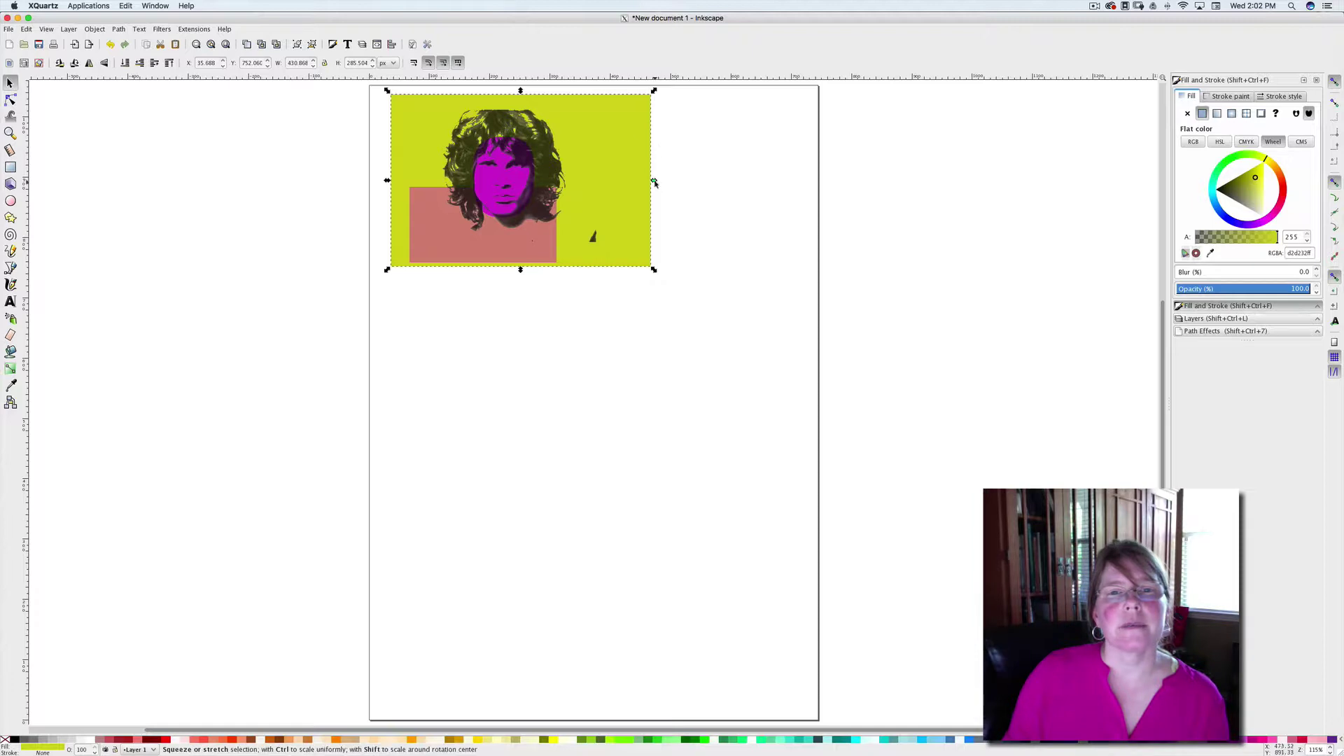
drag(654, 180, 602, 184)
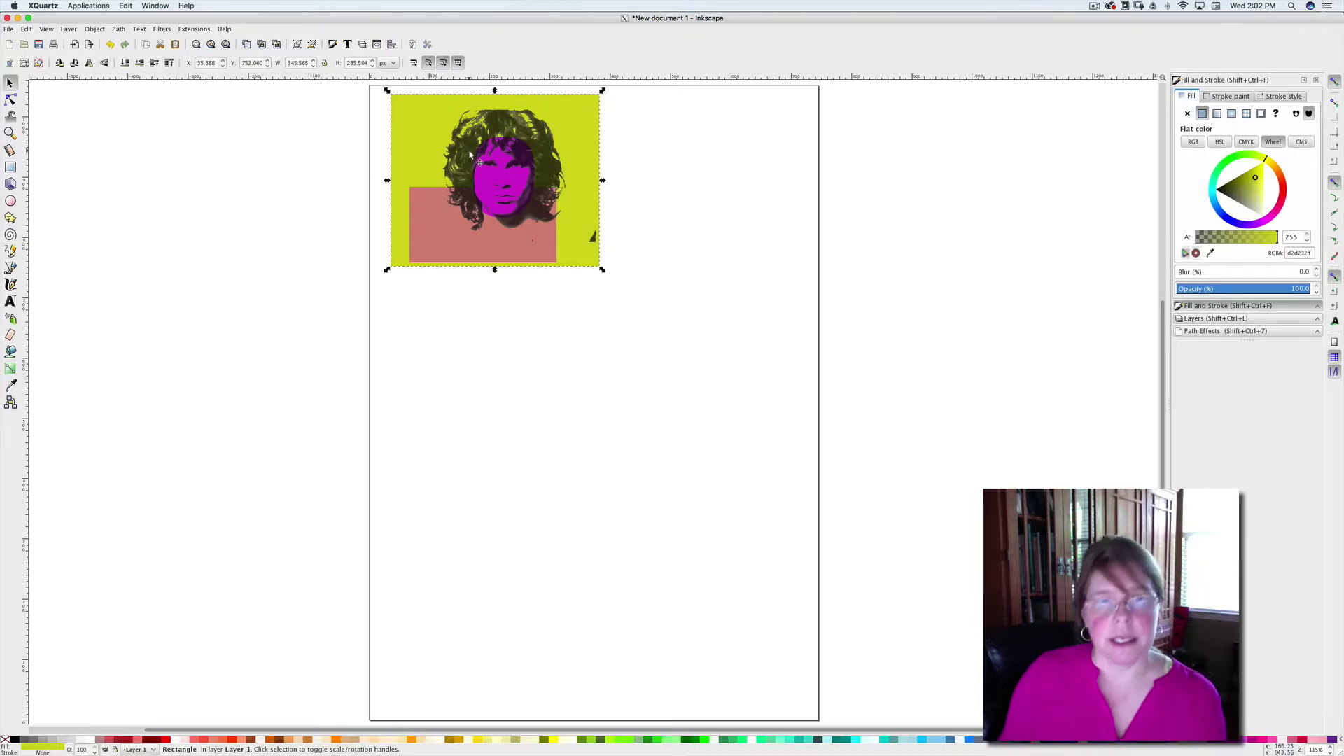
shift+click(504, 170)
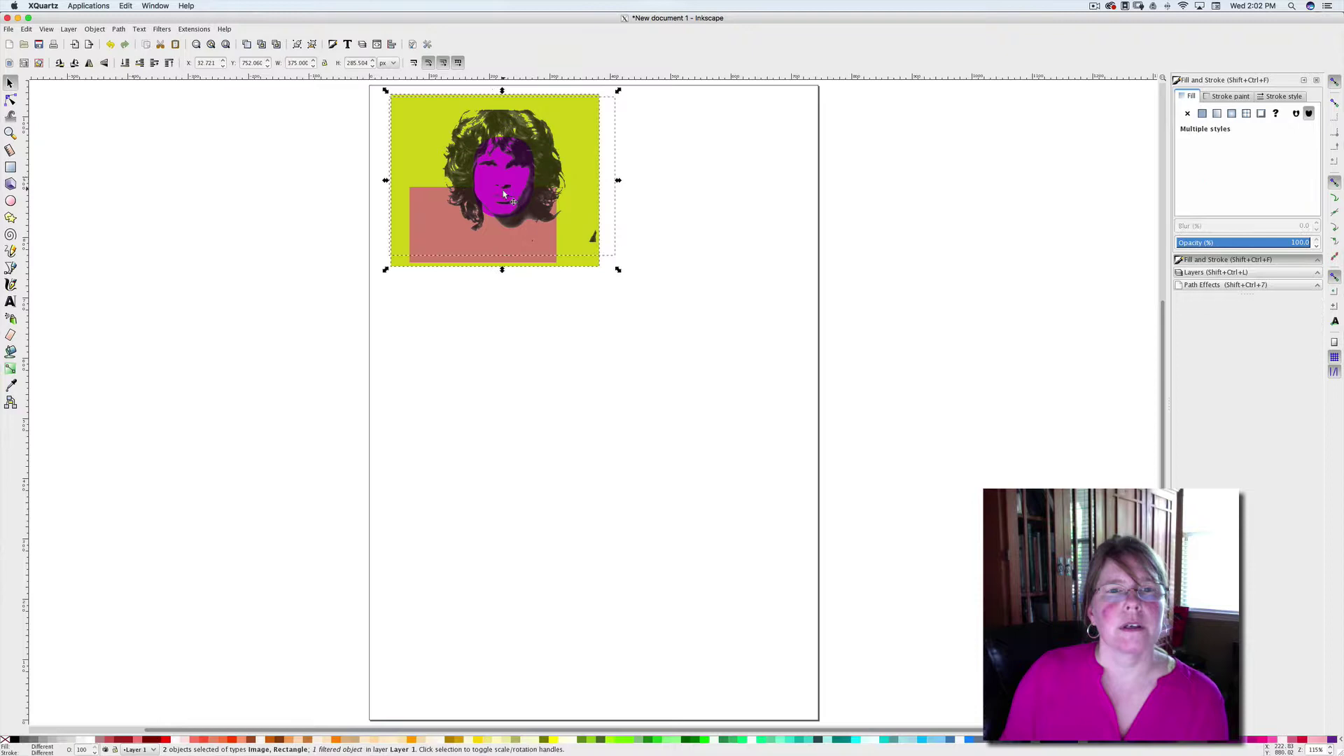
key(r)
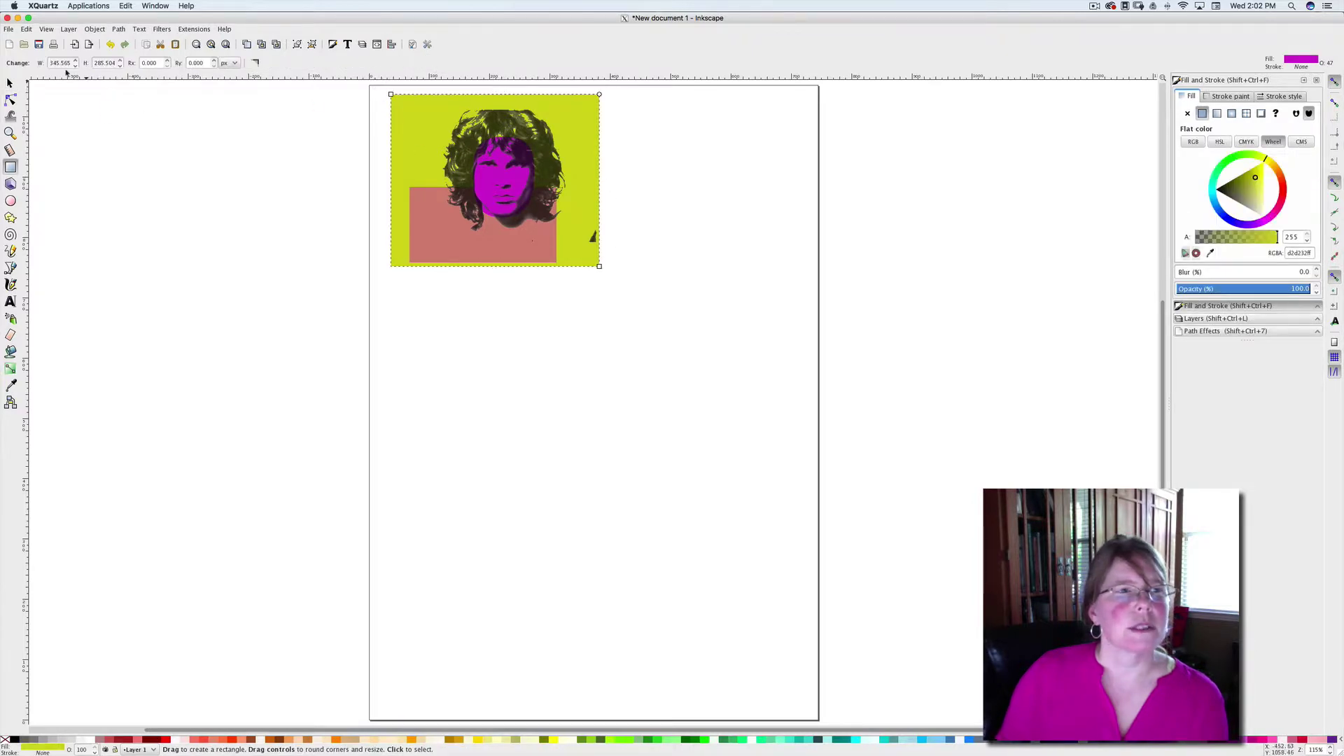
click(10, 83)
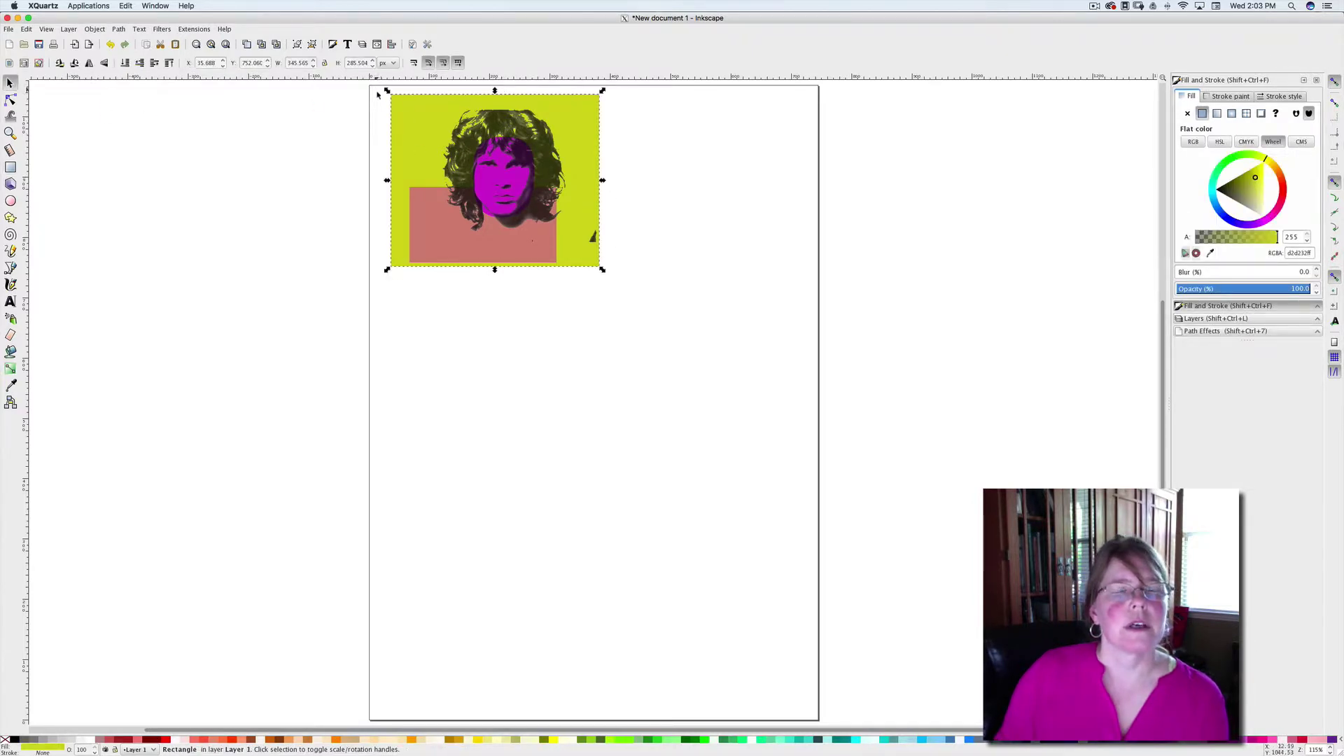
drag(378, 94, 610, 292)
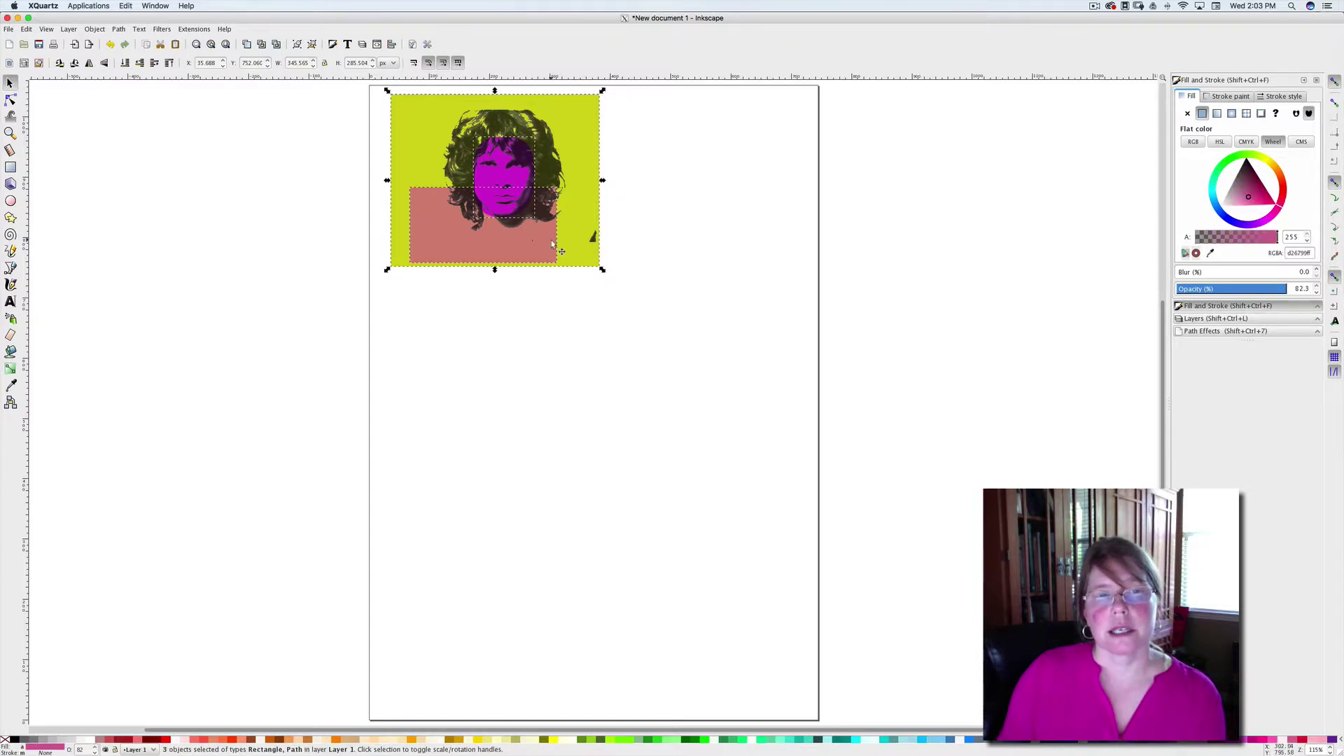
click(96, 29)
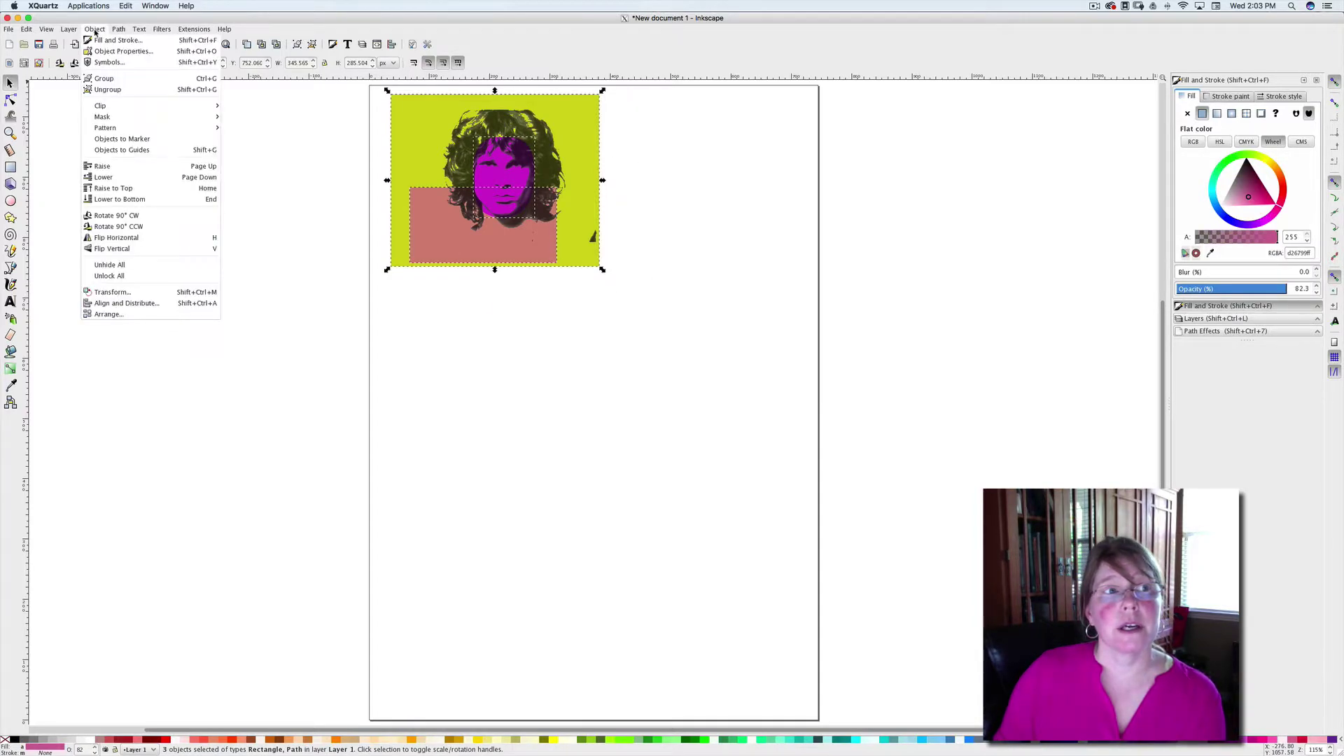
click(103, 79)
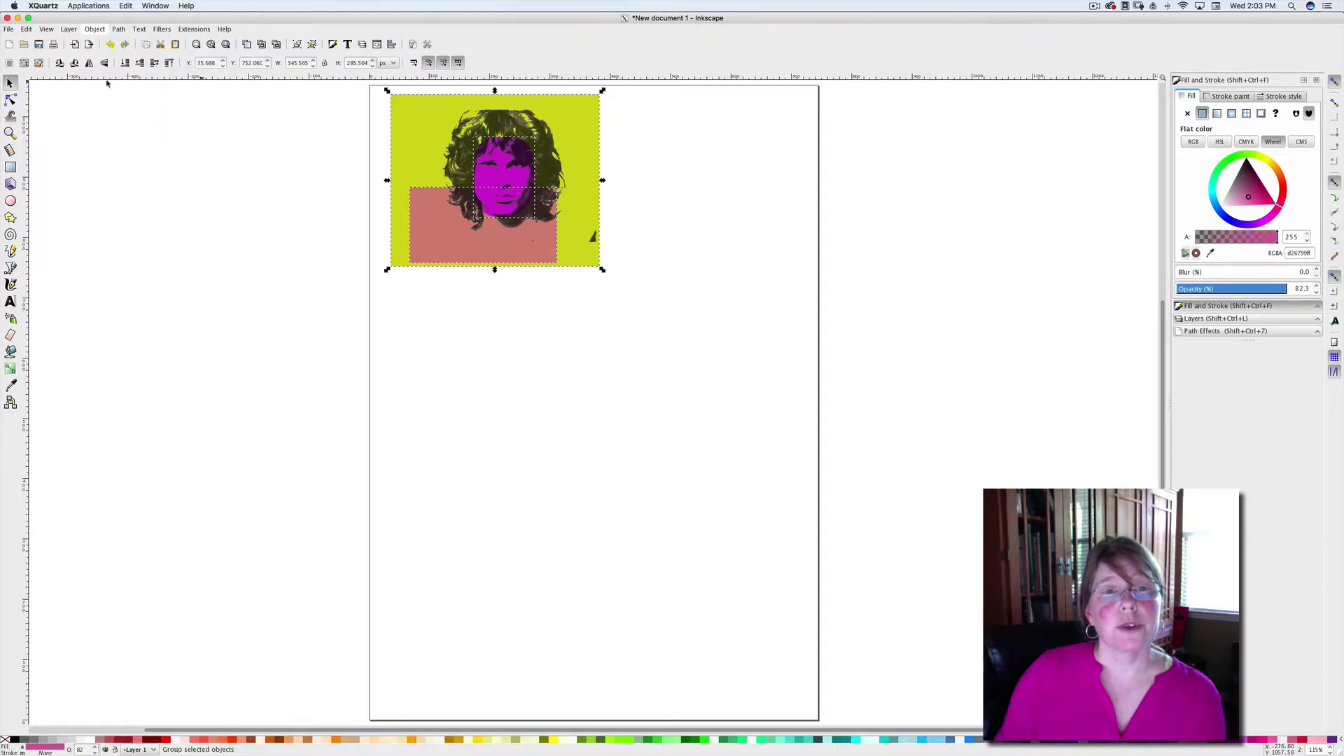
Step: Nudge the portrait image and group it with the coloured-shape group
mouse_move(500, 195)
mouse_down()
mouse_move(464, 184)
mouse_move(493, 198)
mouse_up()
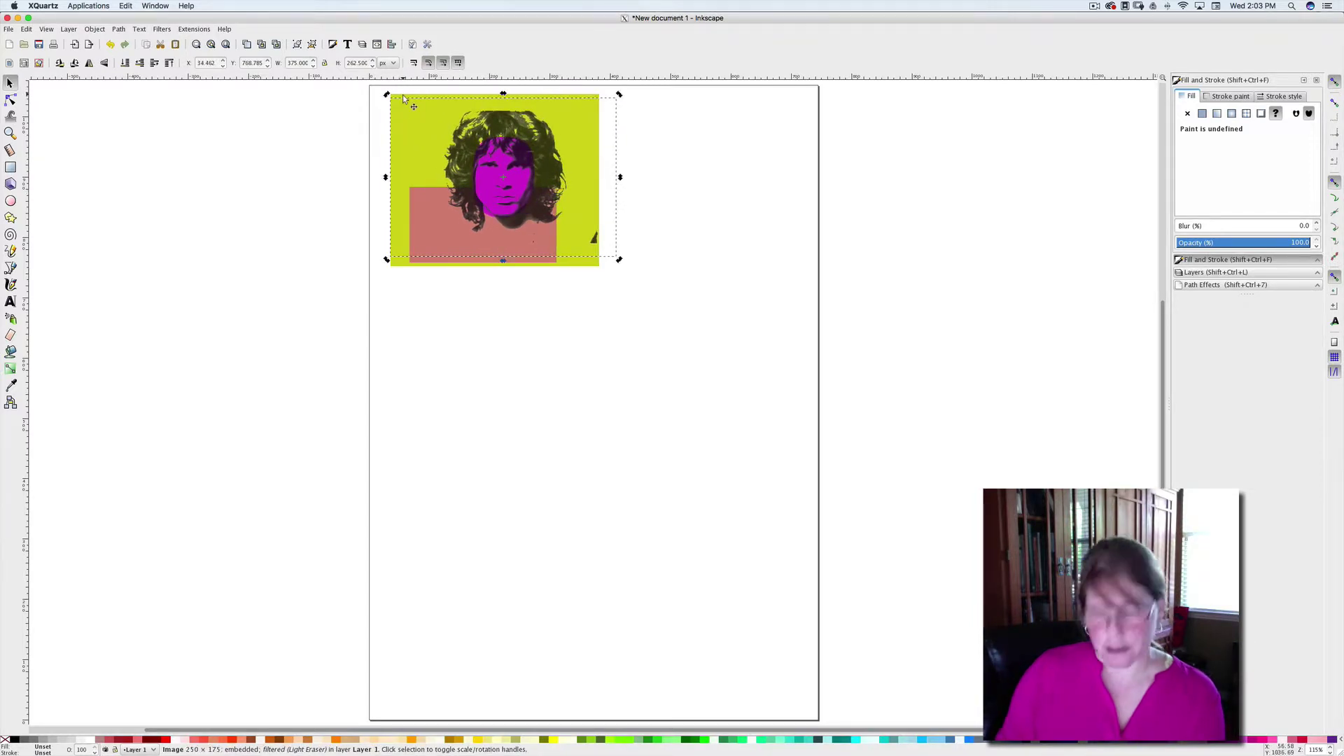
key(ctrl+a)
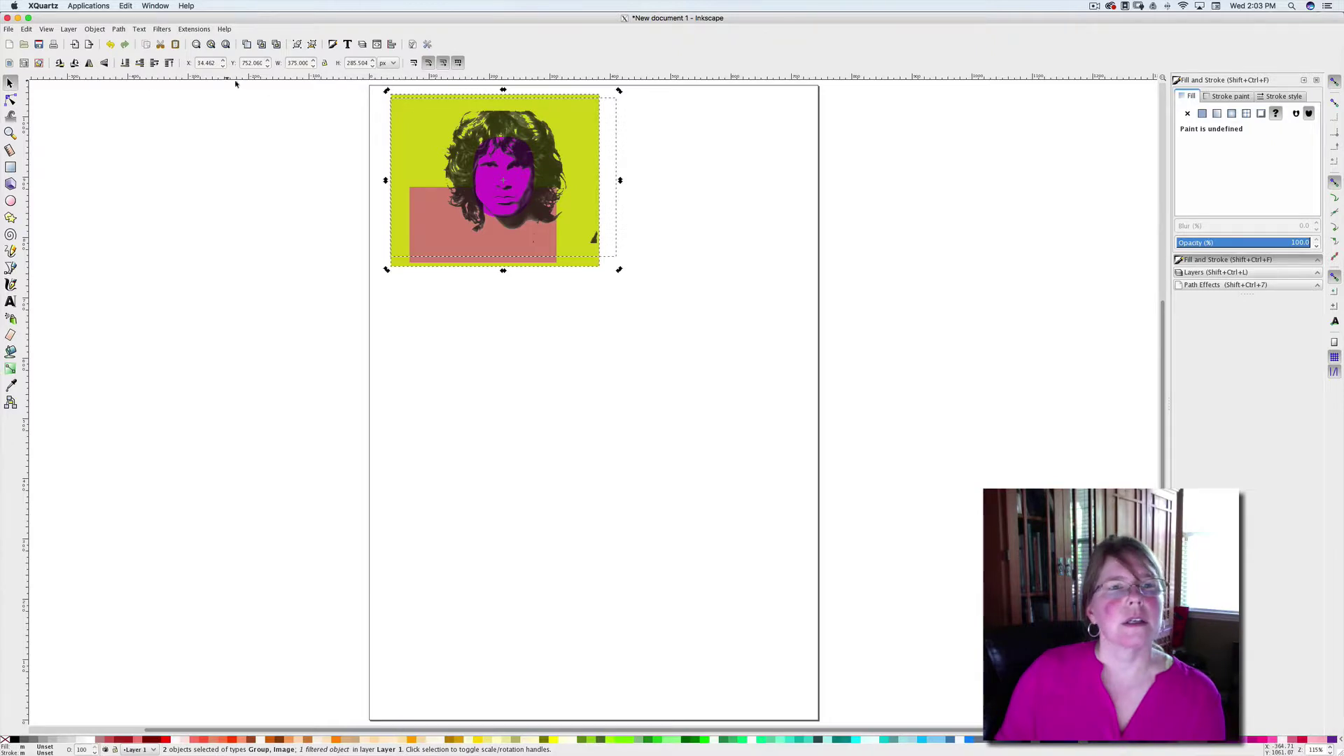
click(95, 30)
click(105, 78)
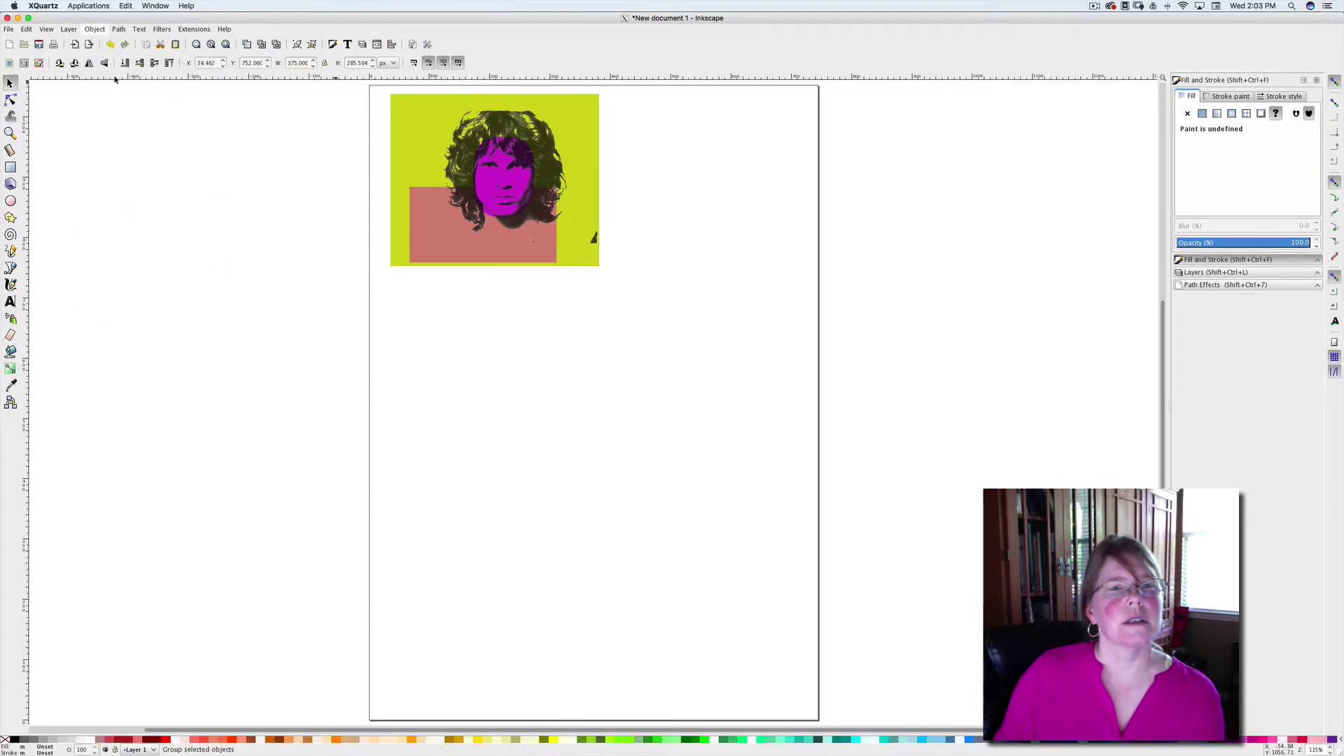
Step: Switch the page to landscape A4 orientation in Document Properties
drag(487, 209, 468, 197)
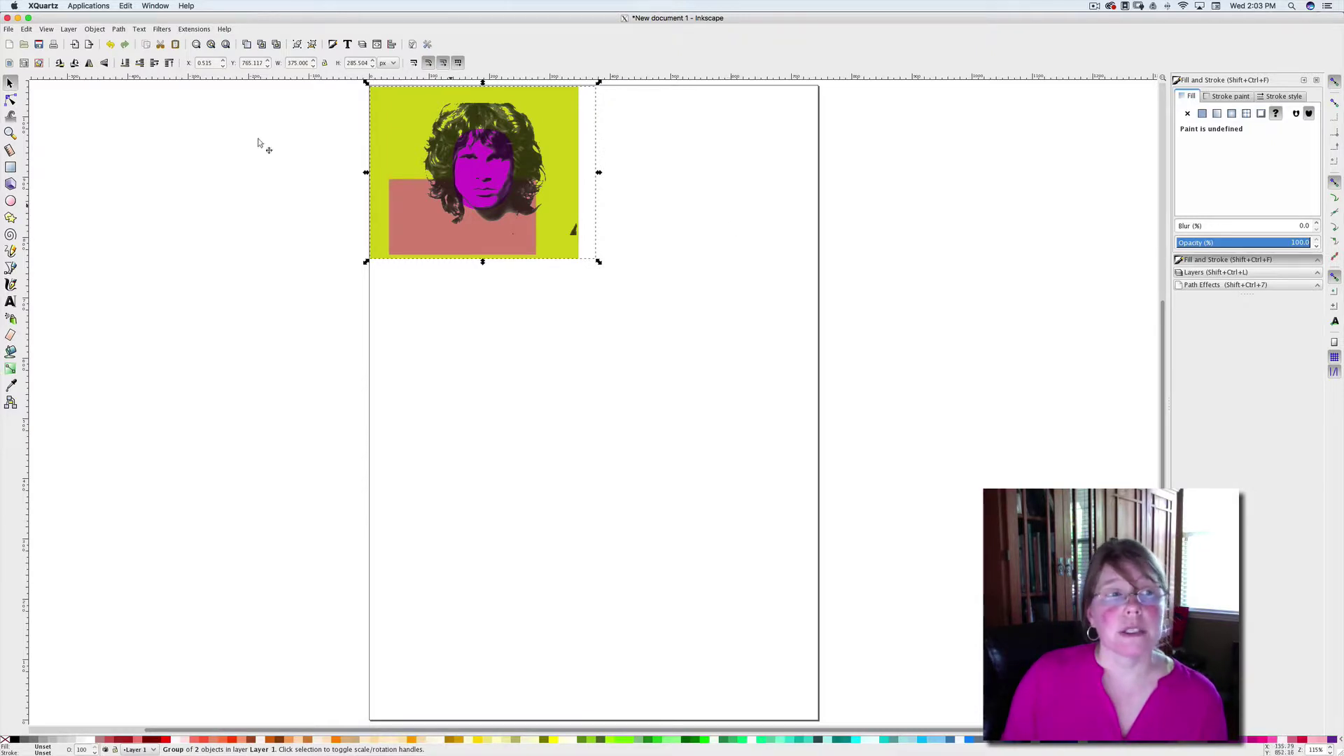
click(9, 30)
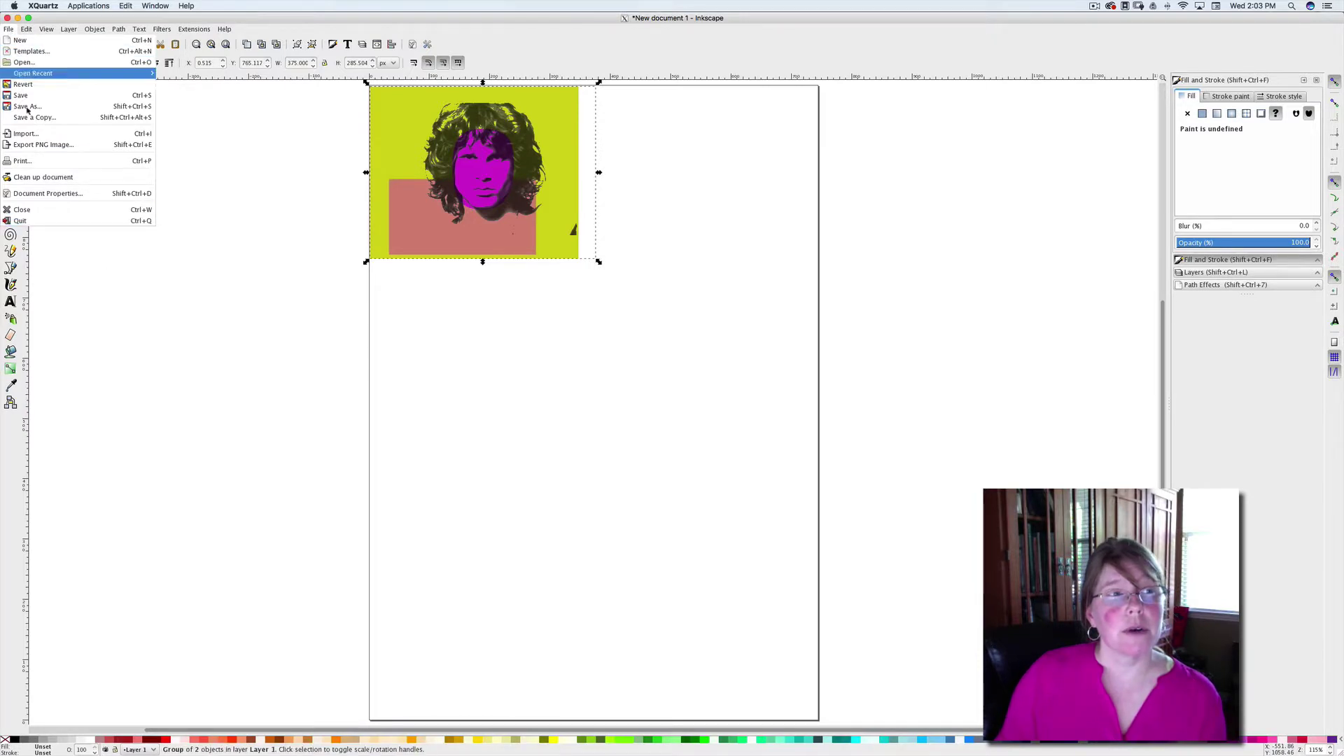
click(40, 197)
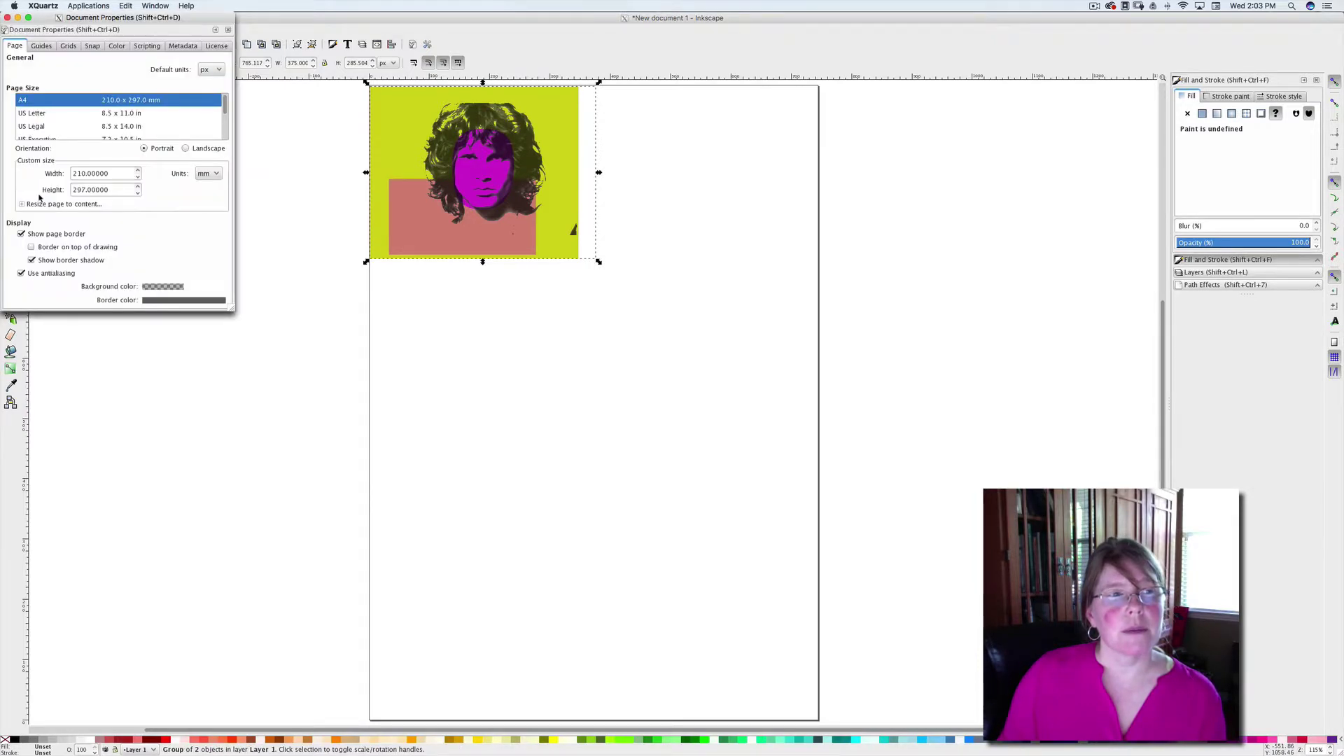
click(185, 148)
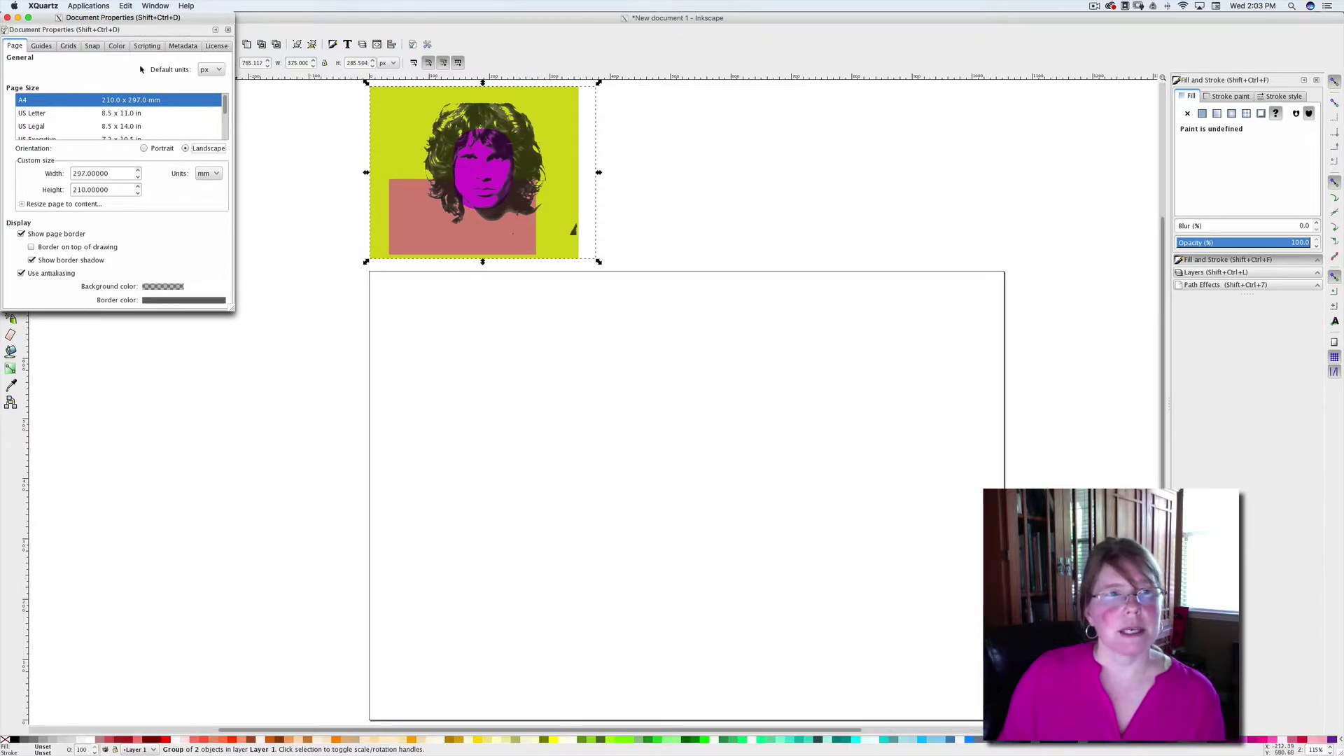
click(7, 18)
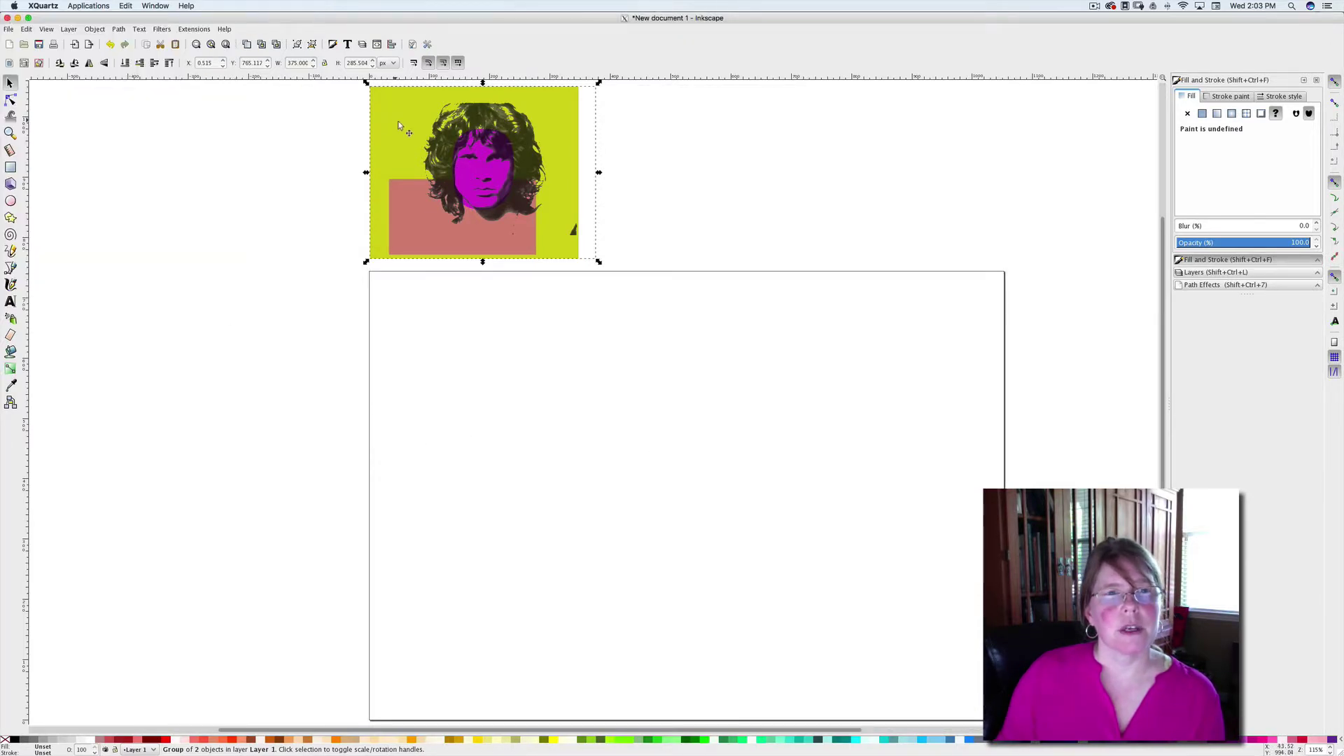
Step: Drag the portrait tile into the landscape page's top-left corner
drag(398, 120, 397, 310)
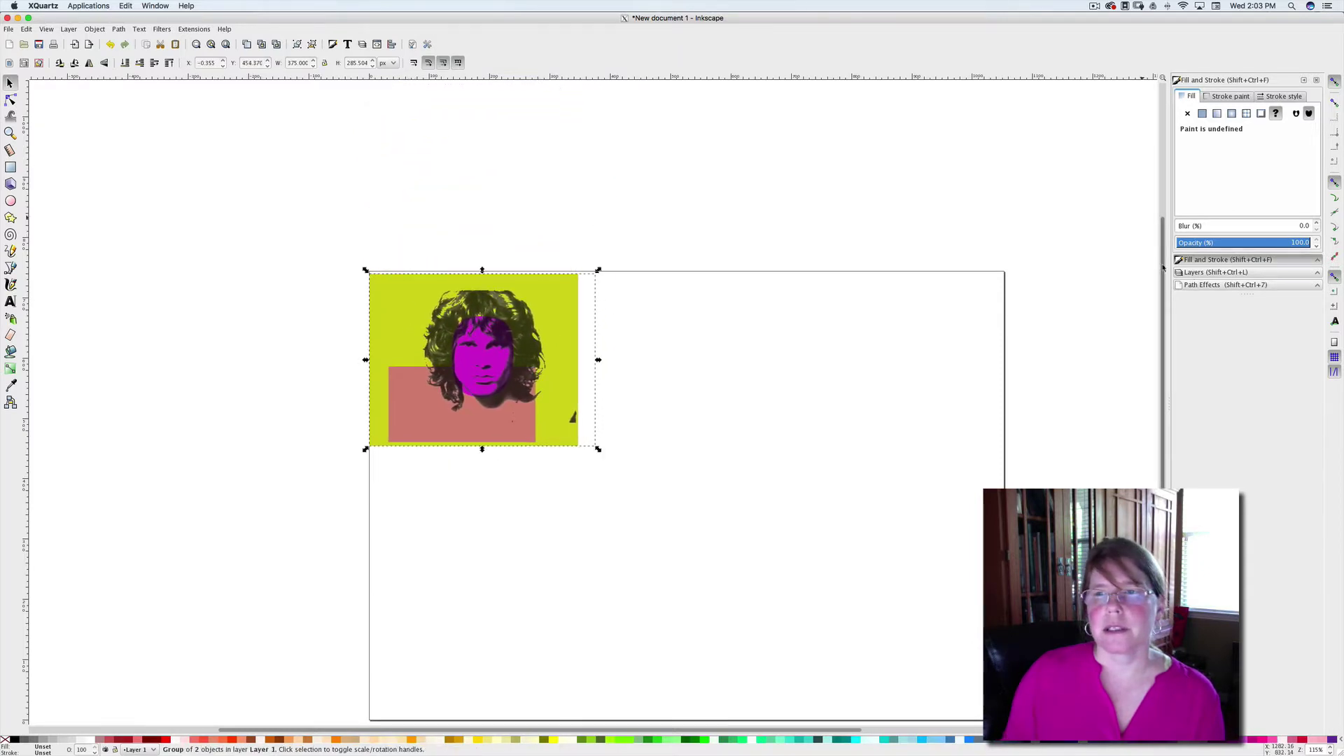
scroll(1165, 291, down, 1)
scroll(1165, 291, down, 4)
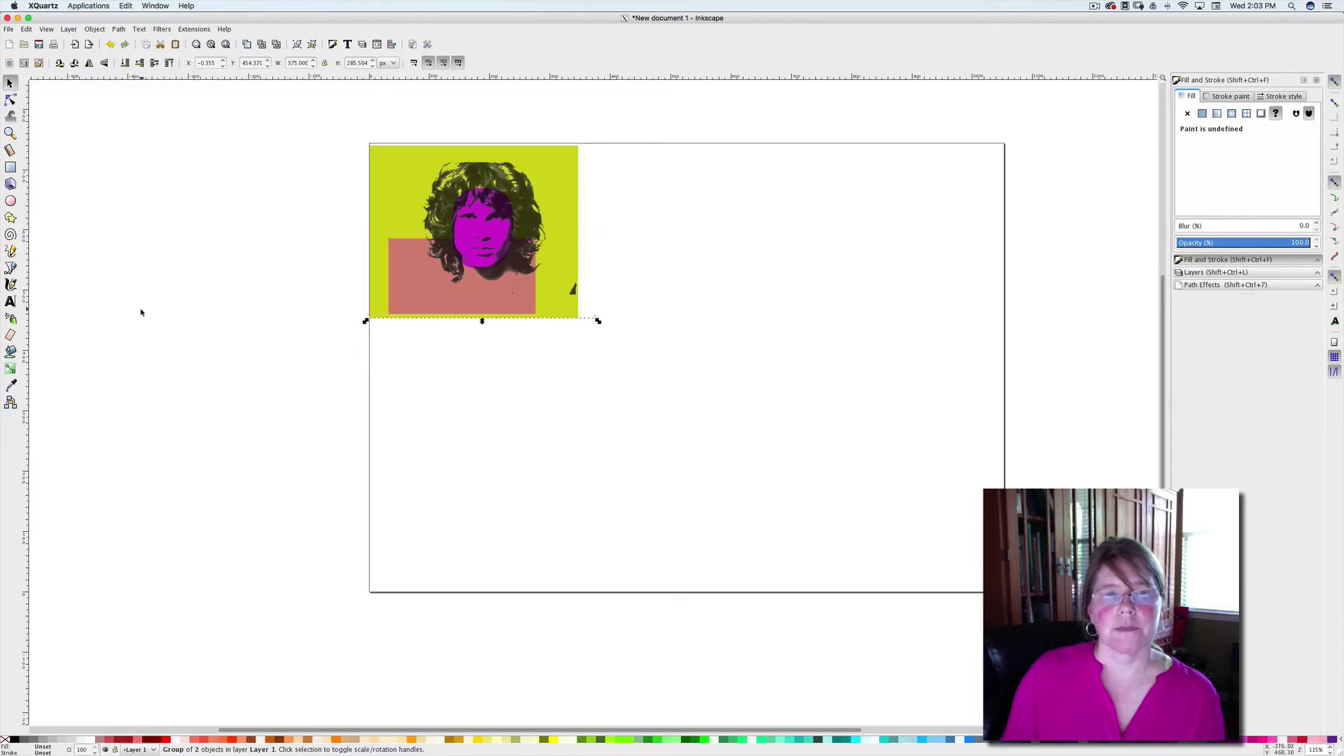
Step: Add Layer 2 above Layer 1, then reselect the portrait tile on Layer 1
click(95, 311)
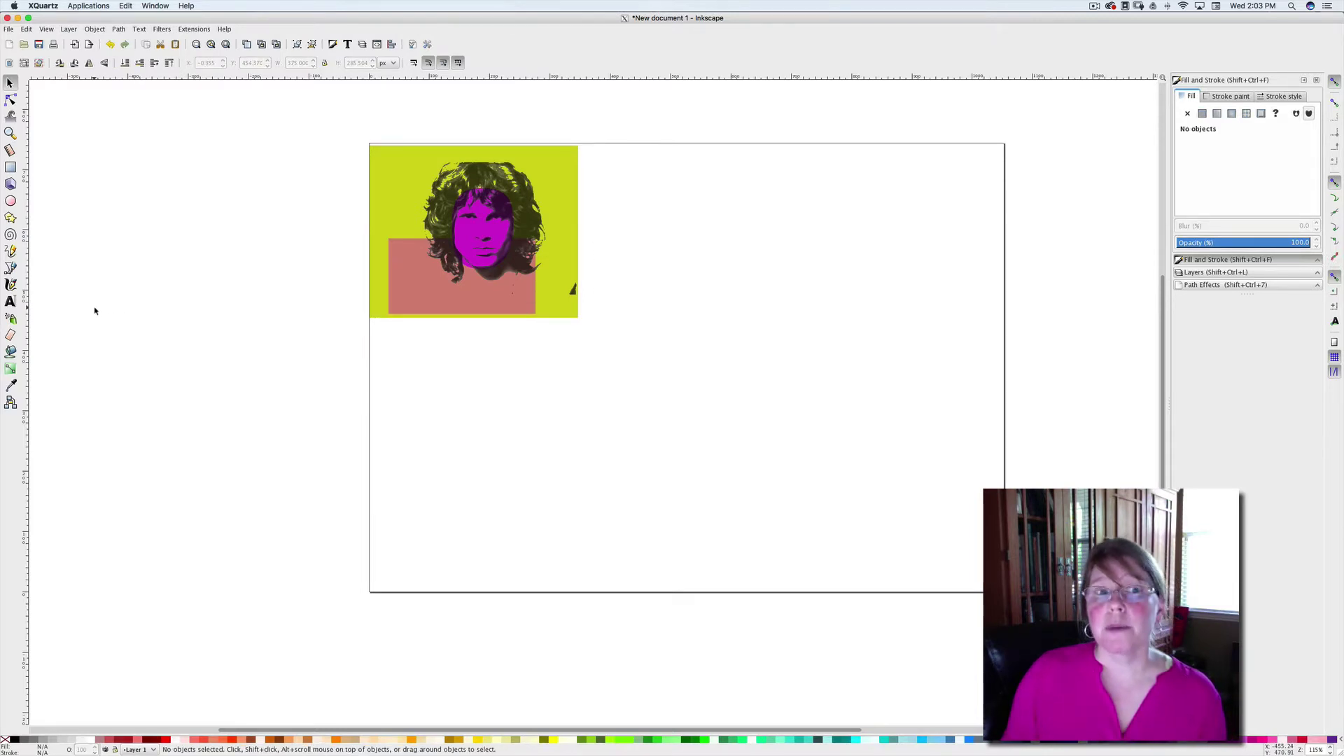
click(1205, 272)
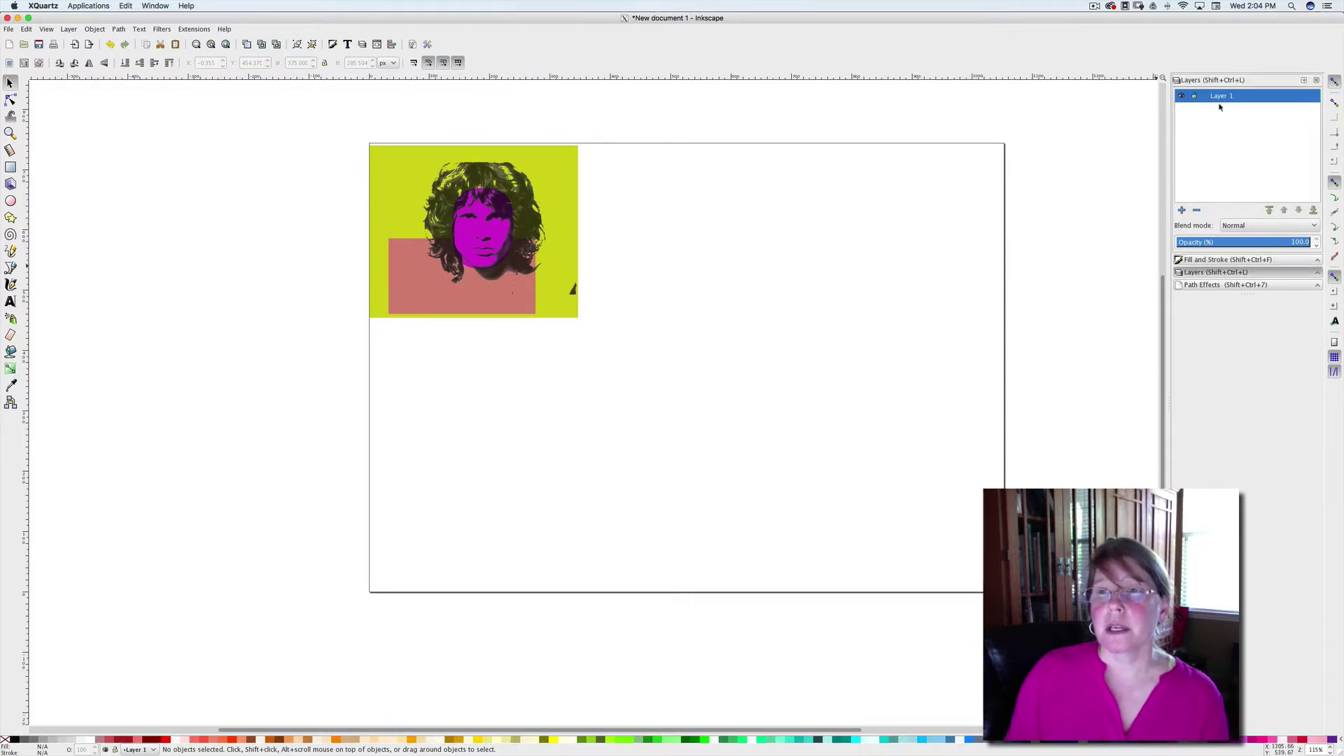
click(1183, 211)
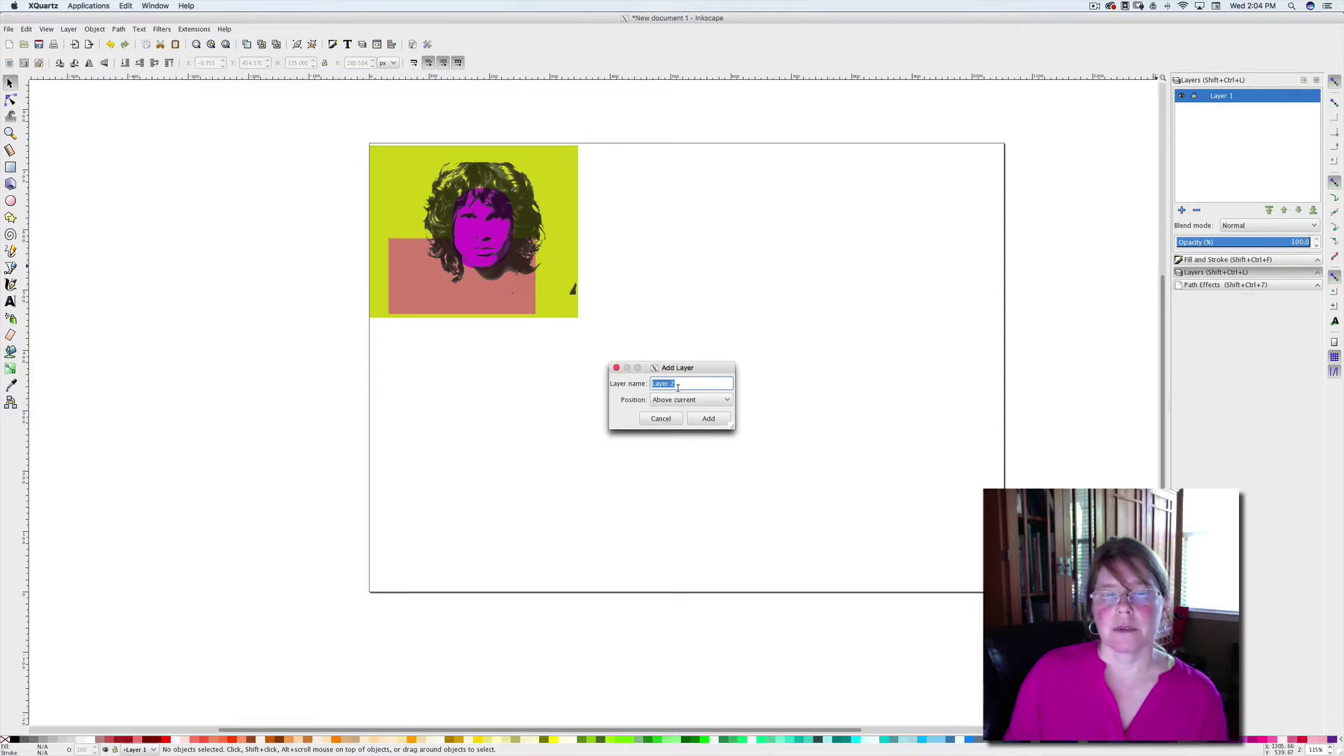
click(709, 420)
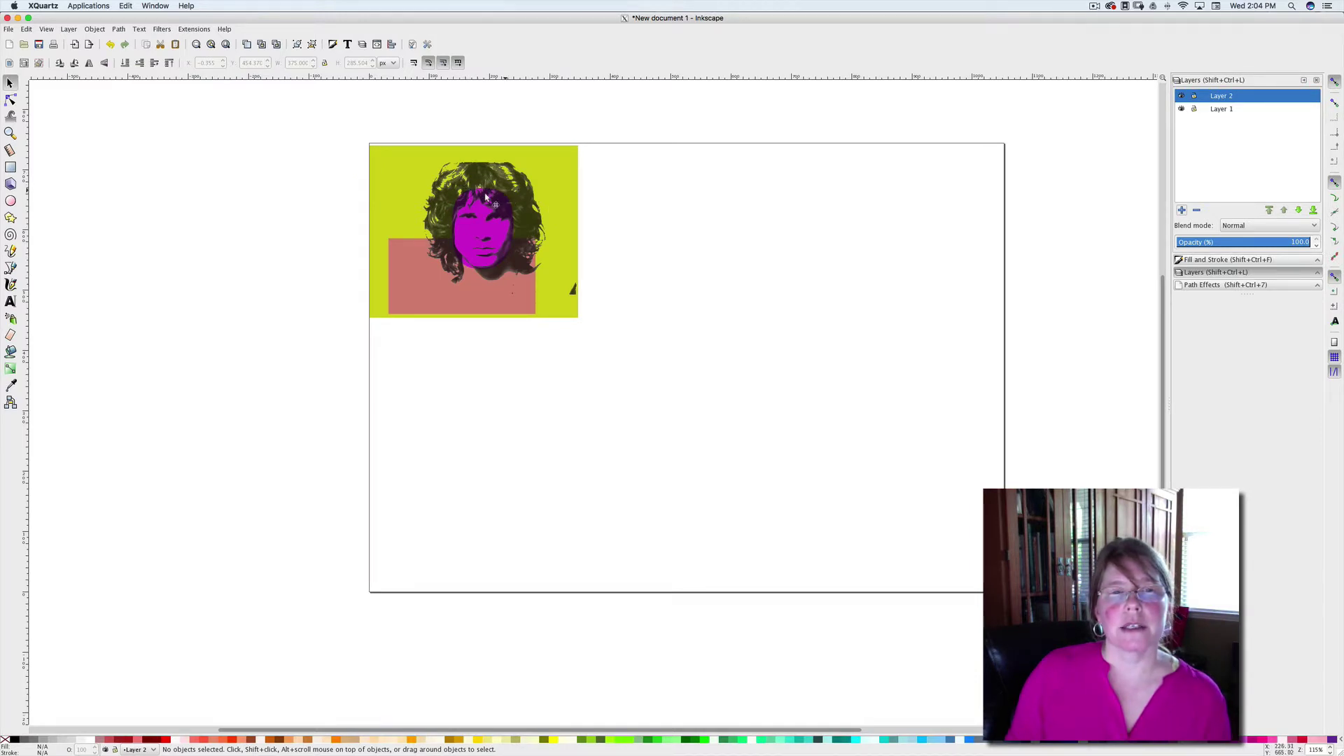
click(1217, 110)
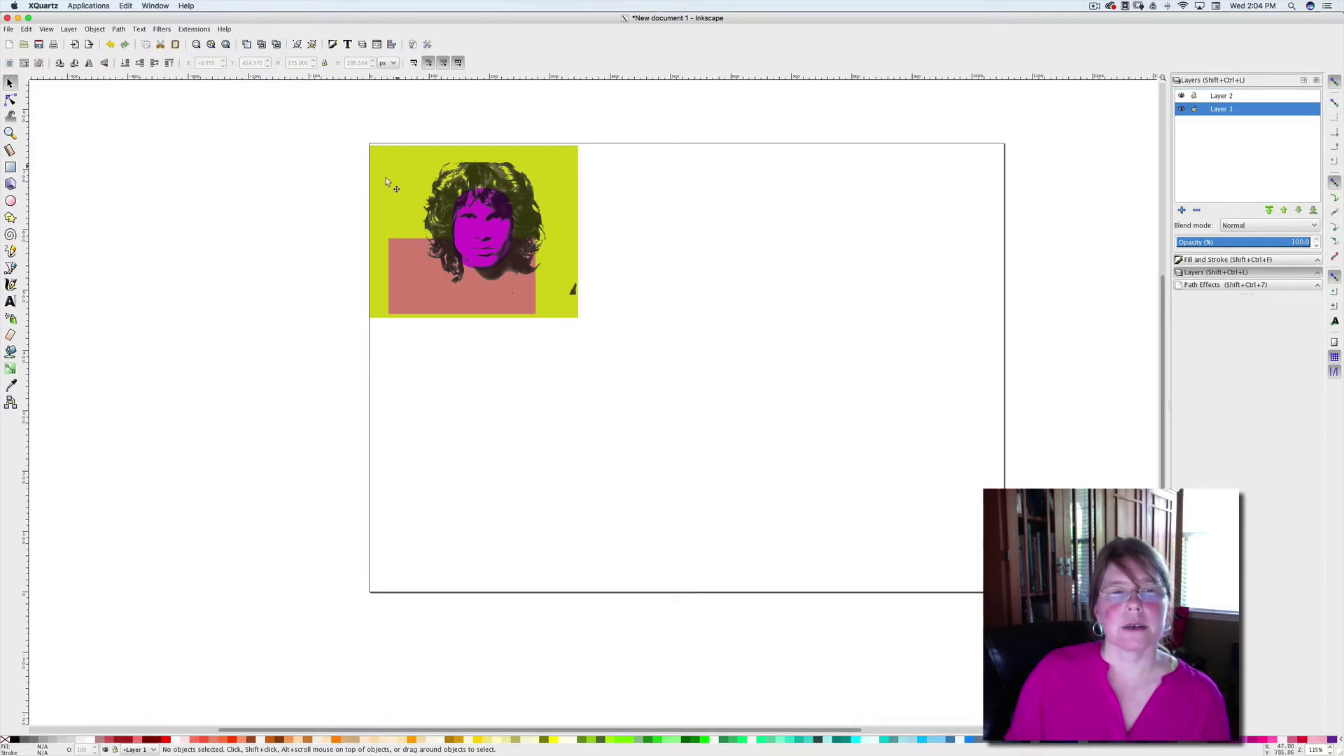
click(405, 182)
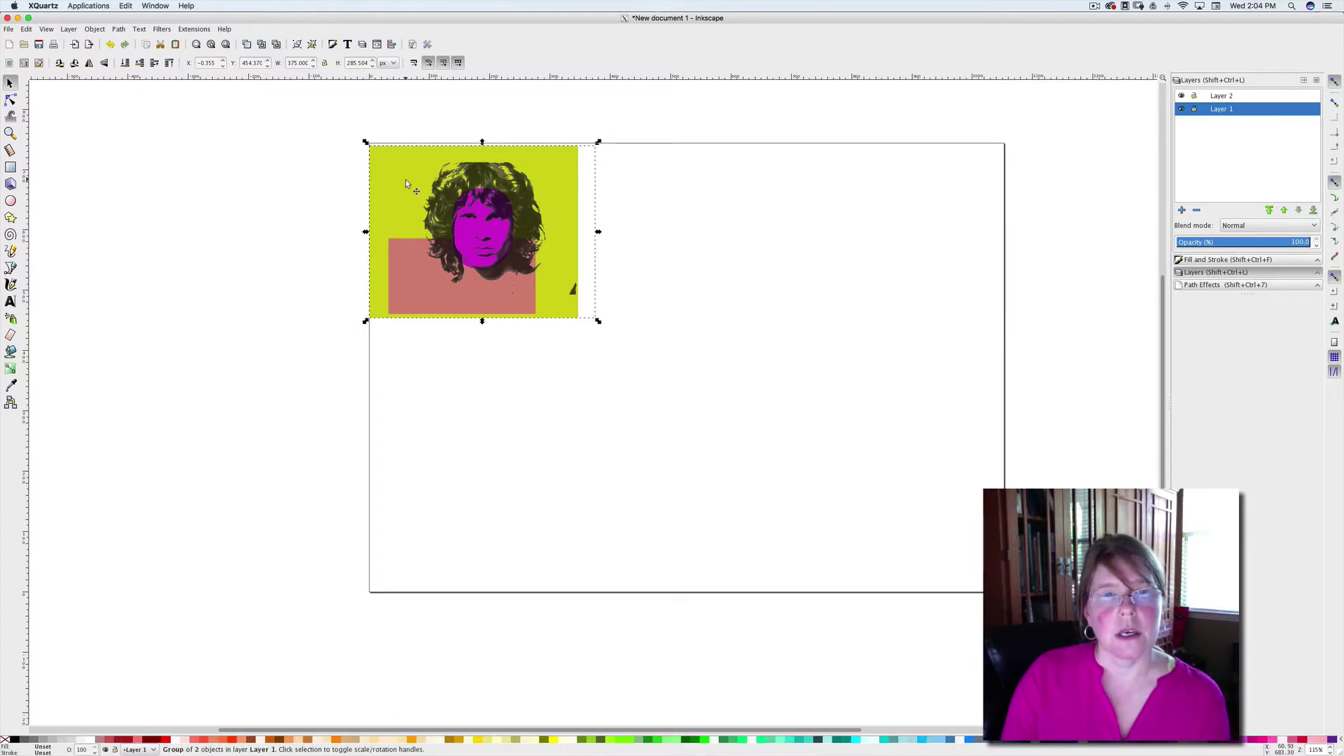
Step: Paste a copy of the portrait tile, move it to Layer 2, and place it right of the original
key(ctrl)
key(ctrl+v)
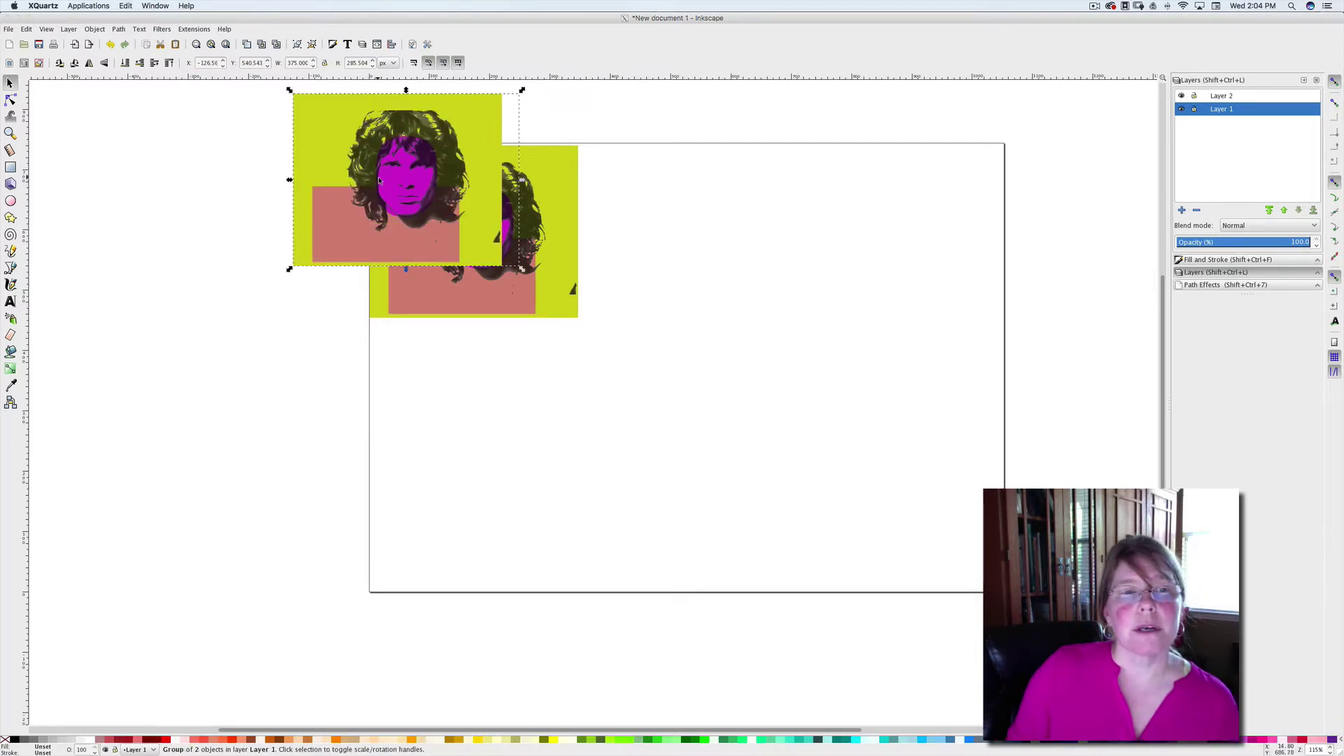
right_click(380, 181)
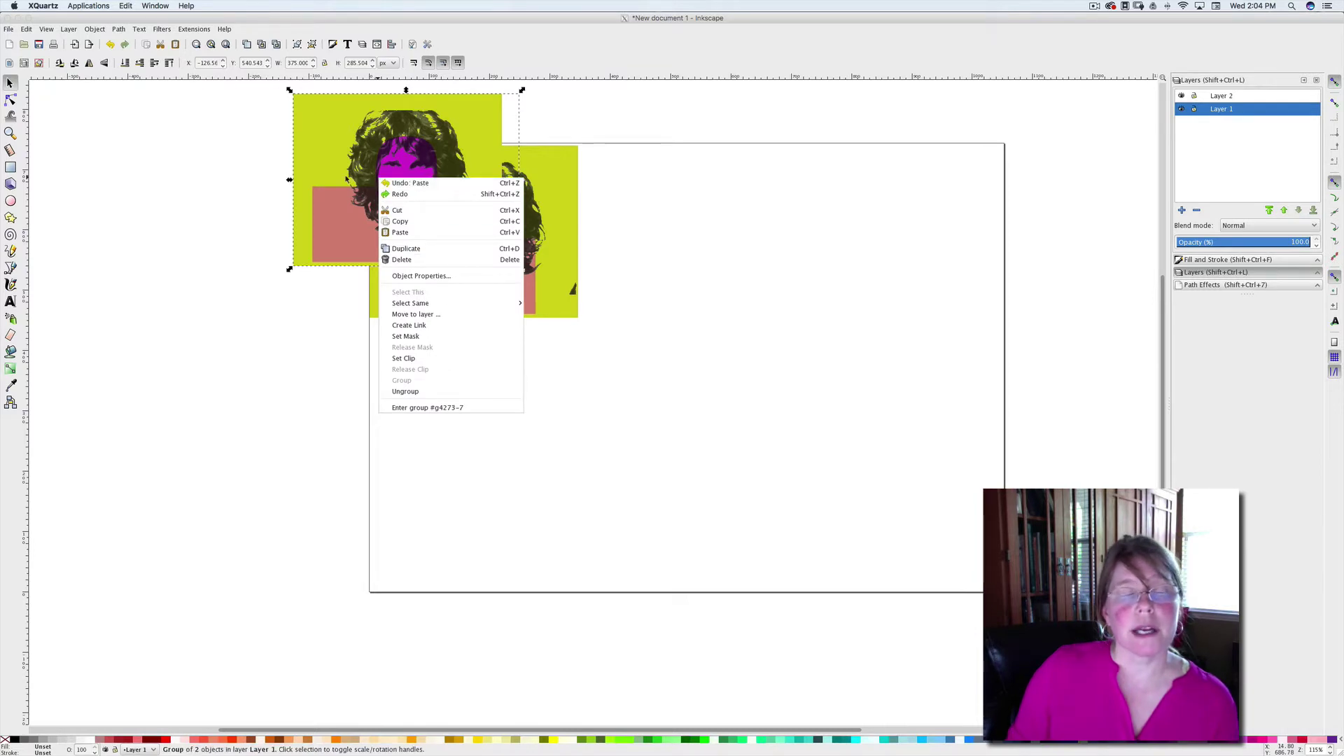
click(439, 317)
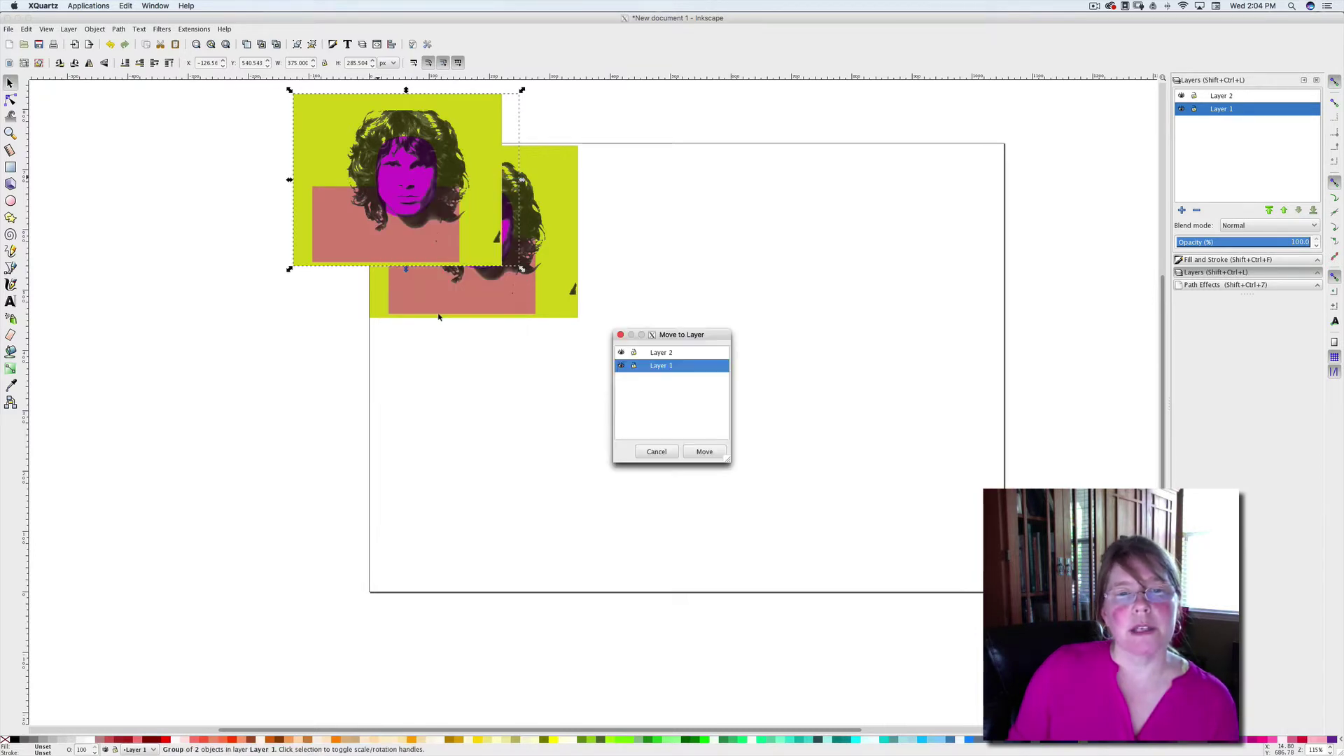
click(664, 353)
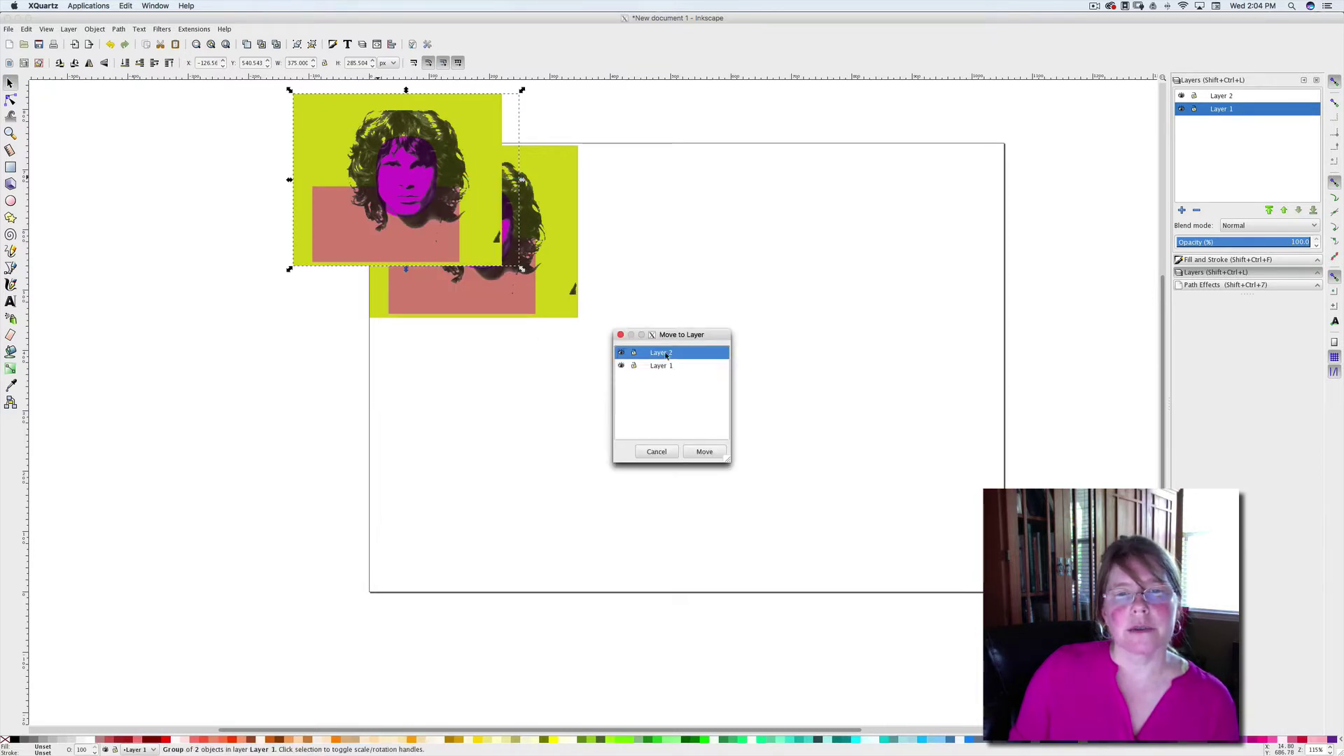
click(701, 453)
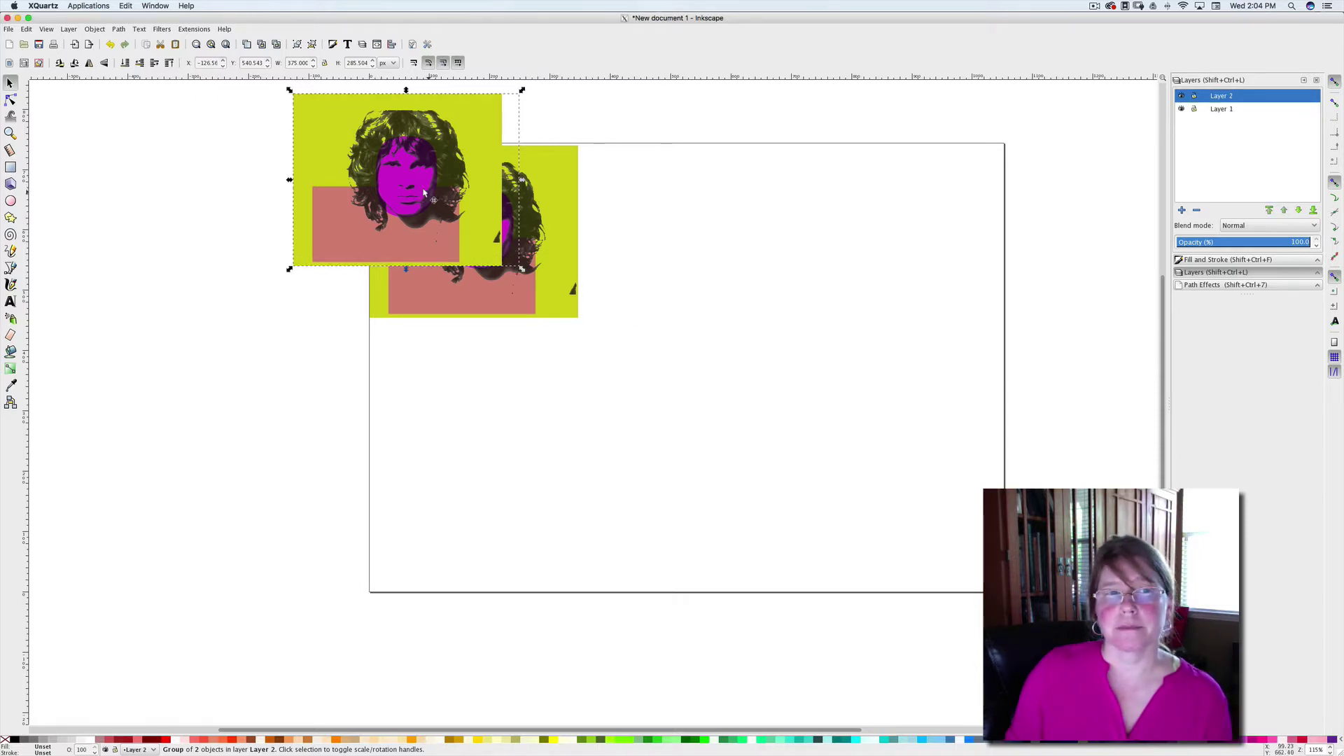
drag(413, 190, 682, 236)
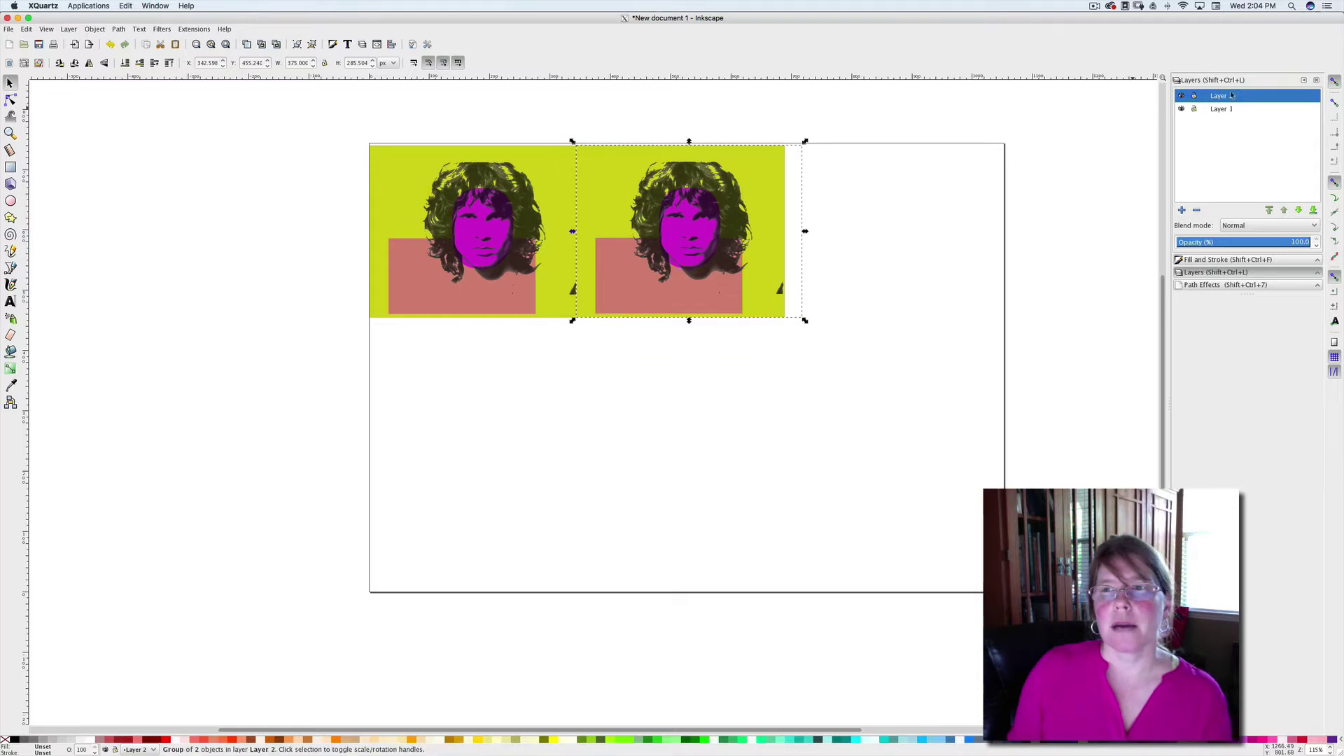
Step: Lock Layer 1, ungroup the copied tile, and select its portrait image
click(1195, 109)
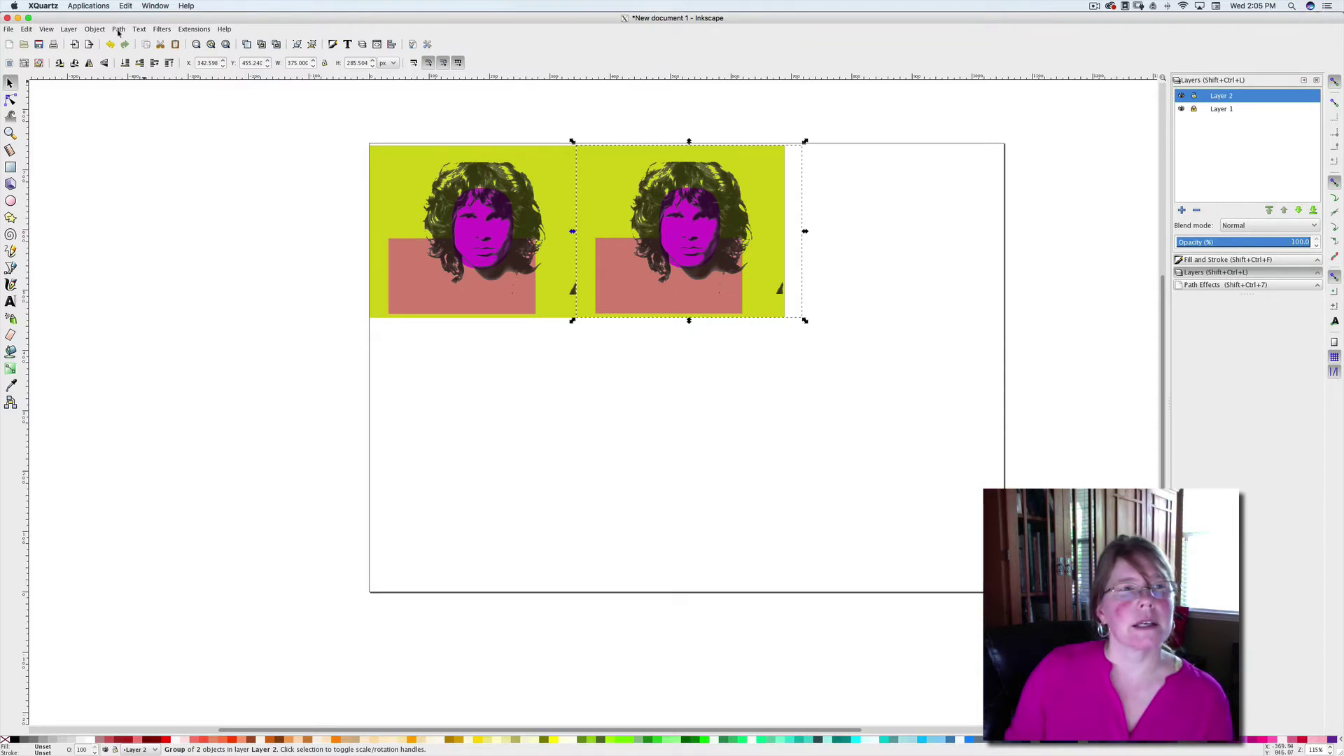
click(94, 30)
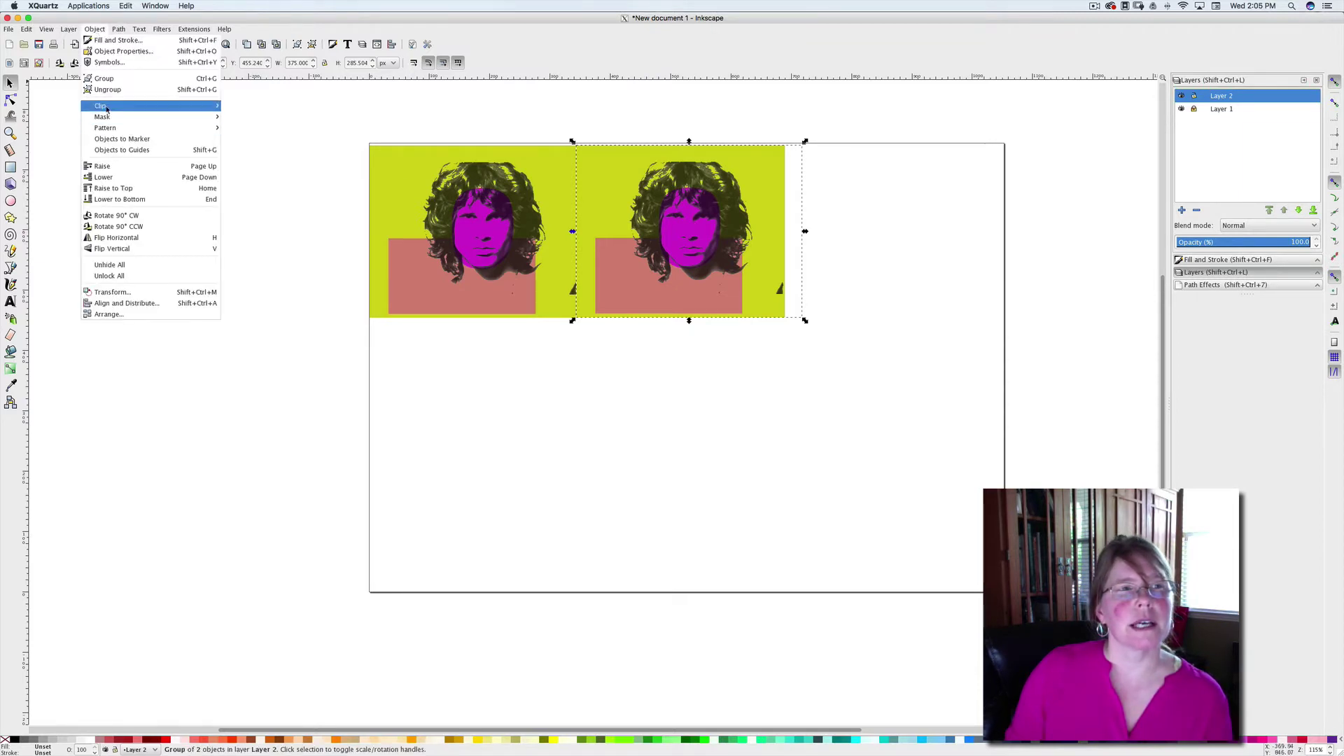
click(707, 378)
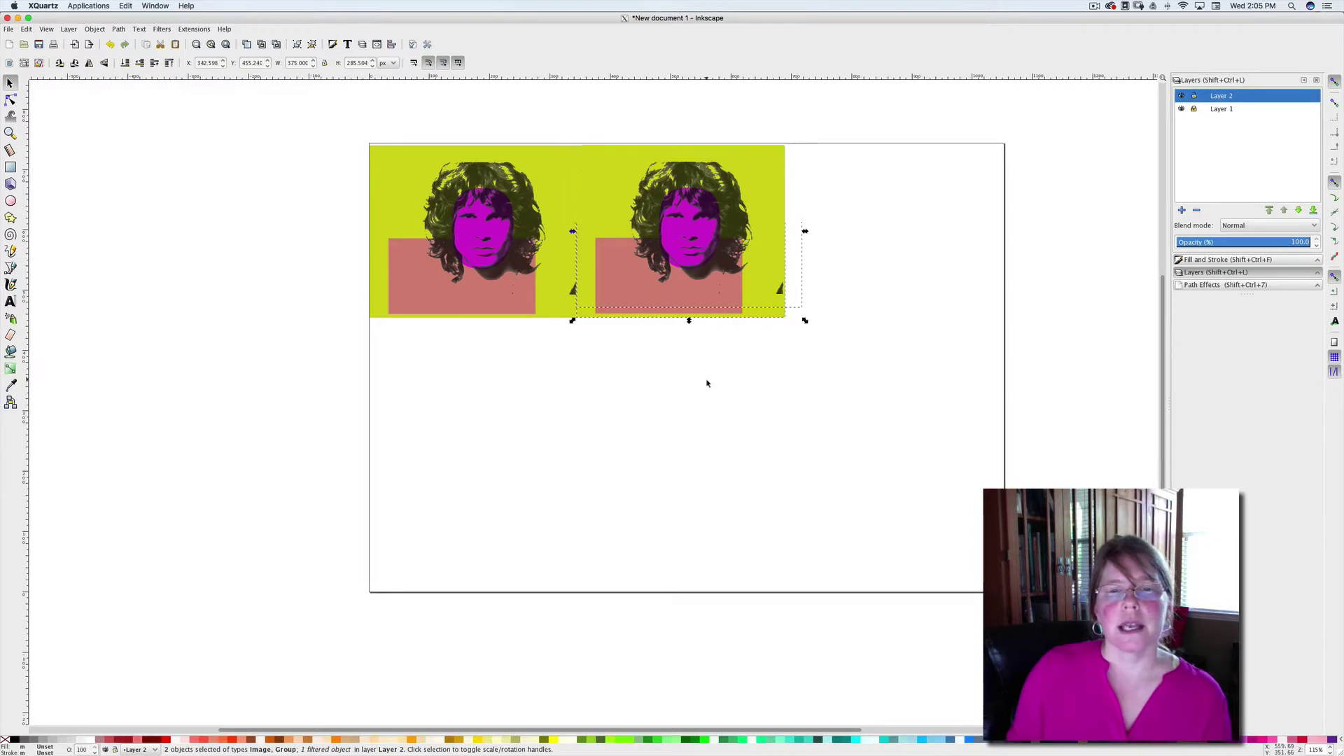
click(693, 242)
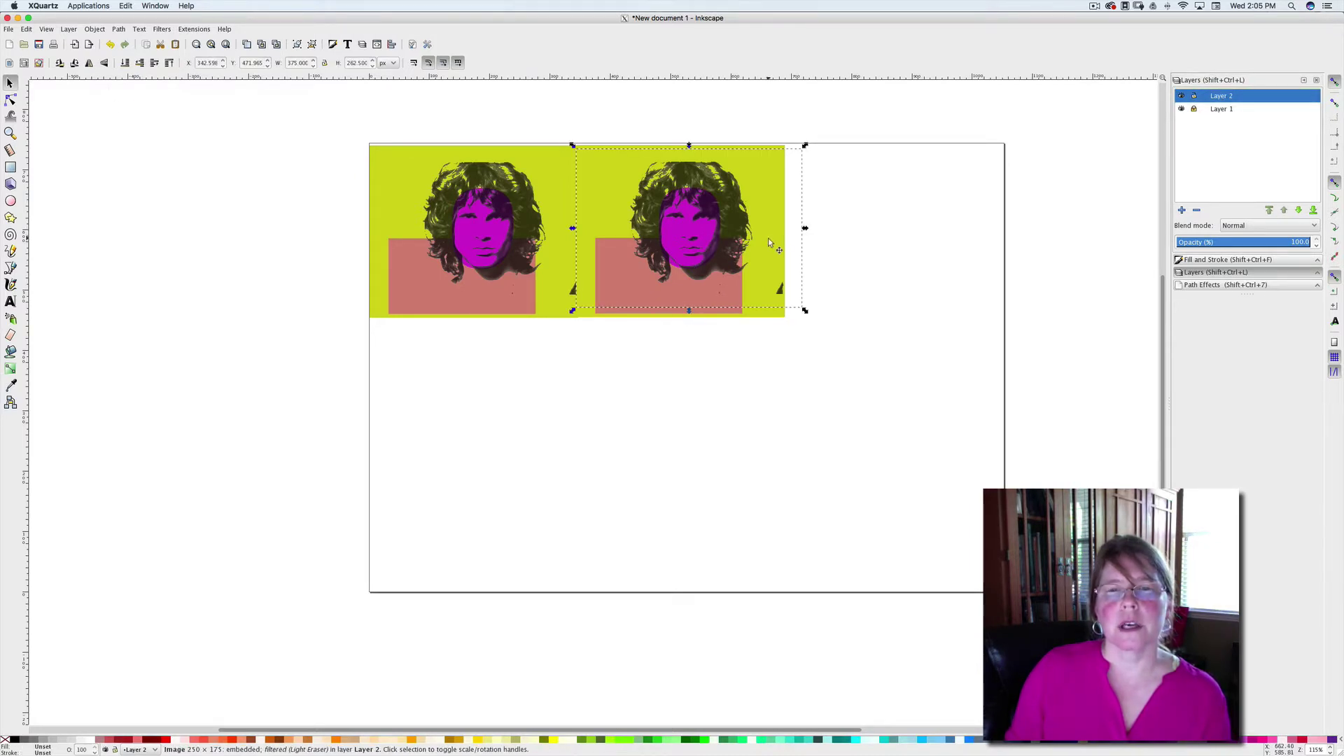
Step: Move the portrait aside and recolour the copy's magenta face shape green
drag(769, 241, 948, 271)
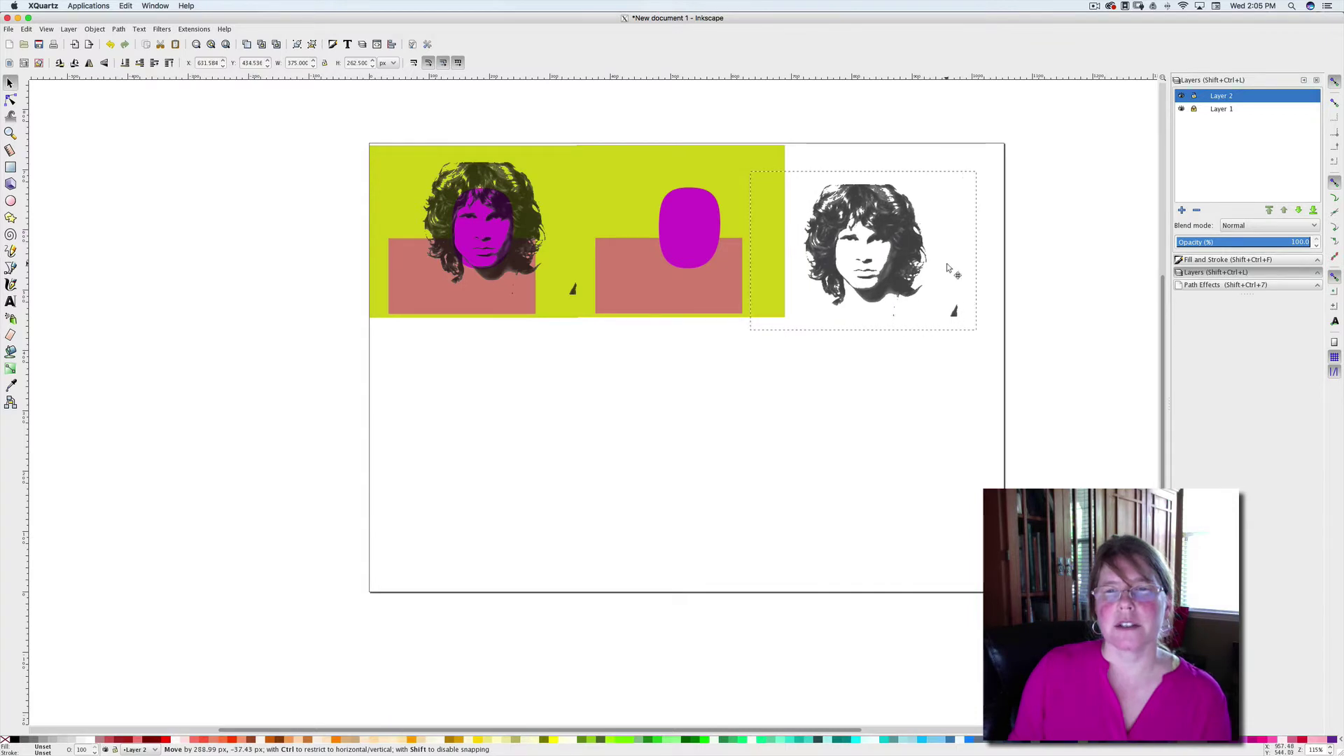
click(692, 230)
click(692, 231)
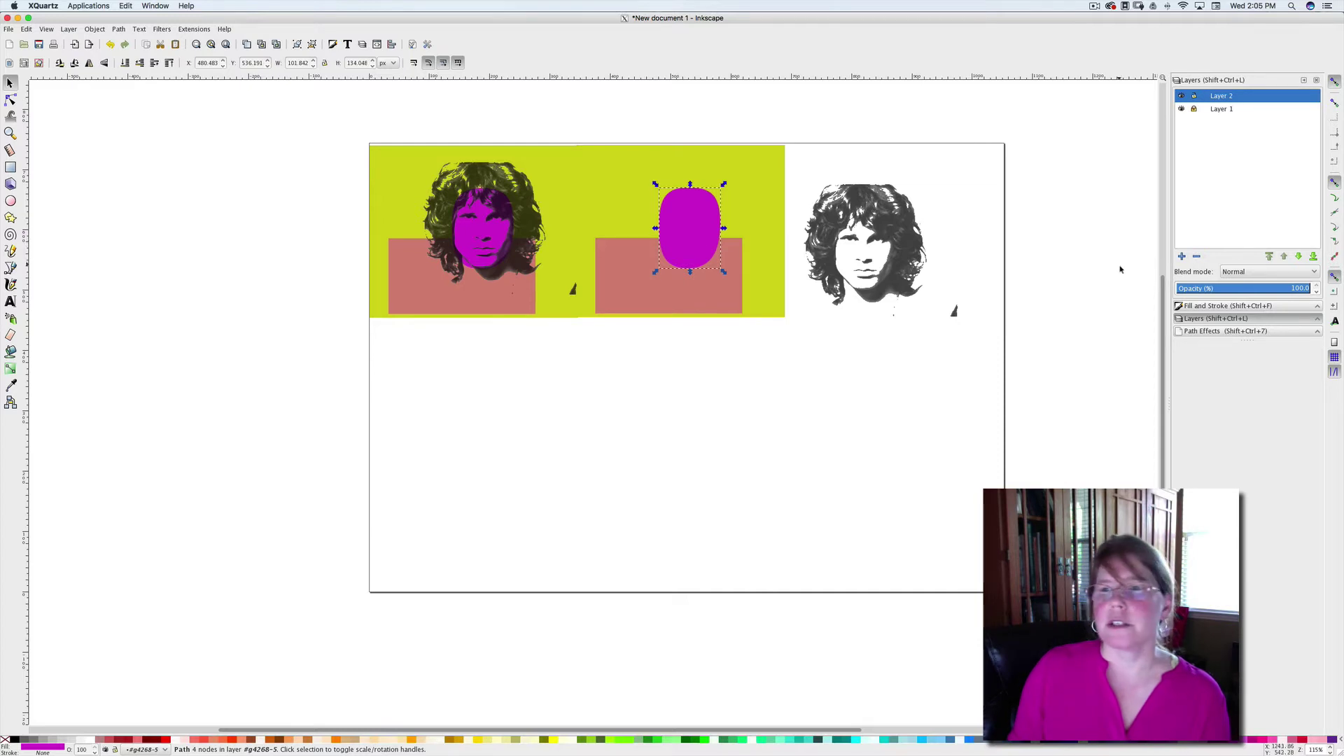
click(1212, 307)
drag(1268, 220, 1222, 175)
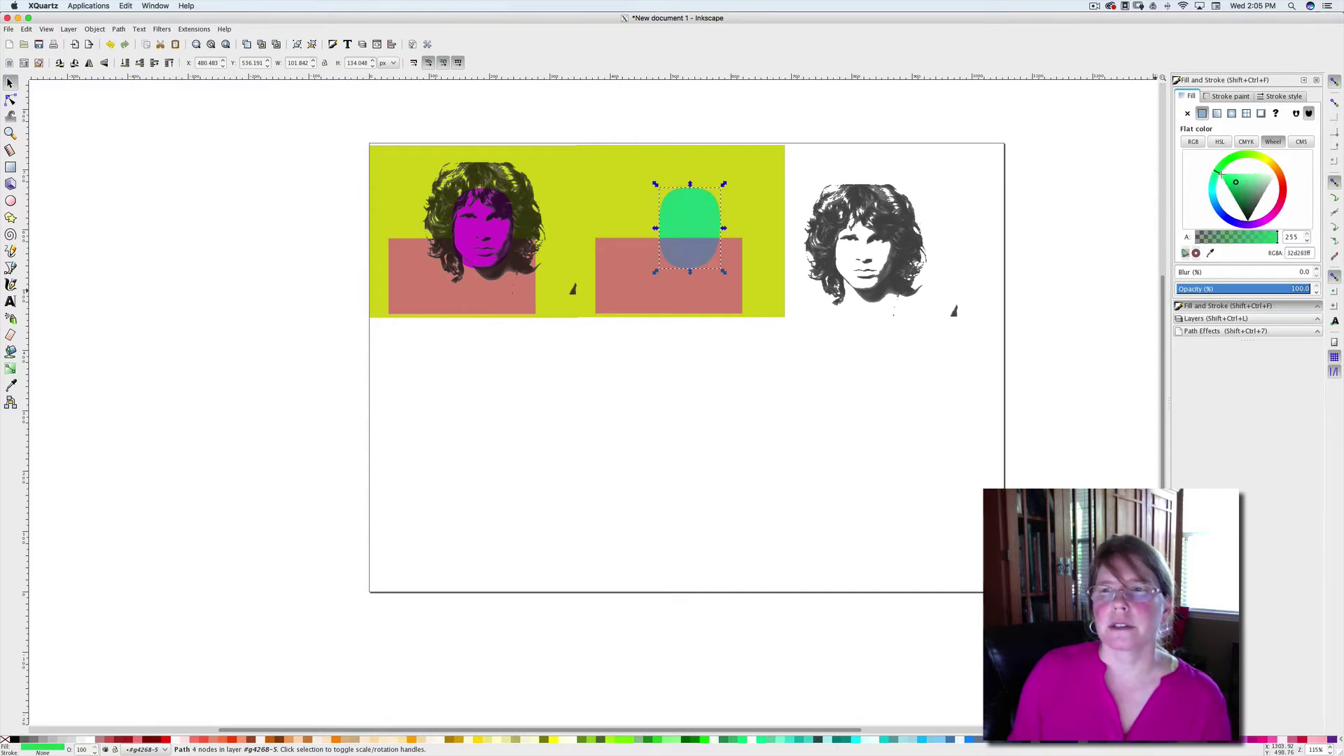
Step: Change the pink overlay rectangle's fill colour and select the yellow-green background rectangle
click(694, 296)
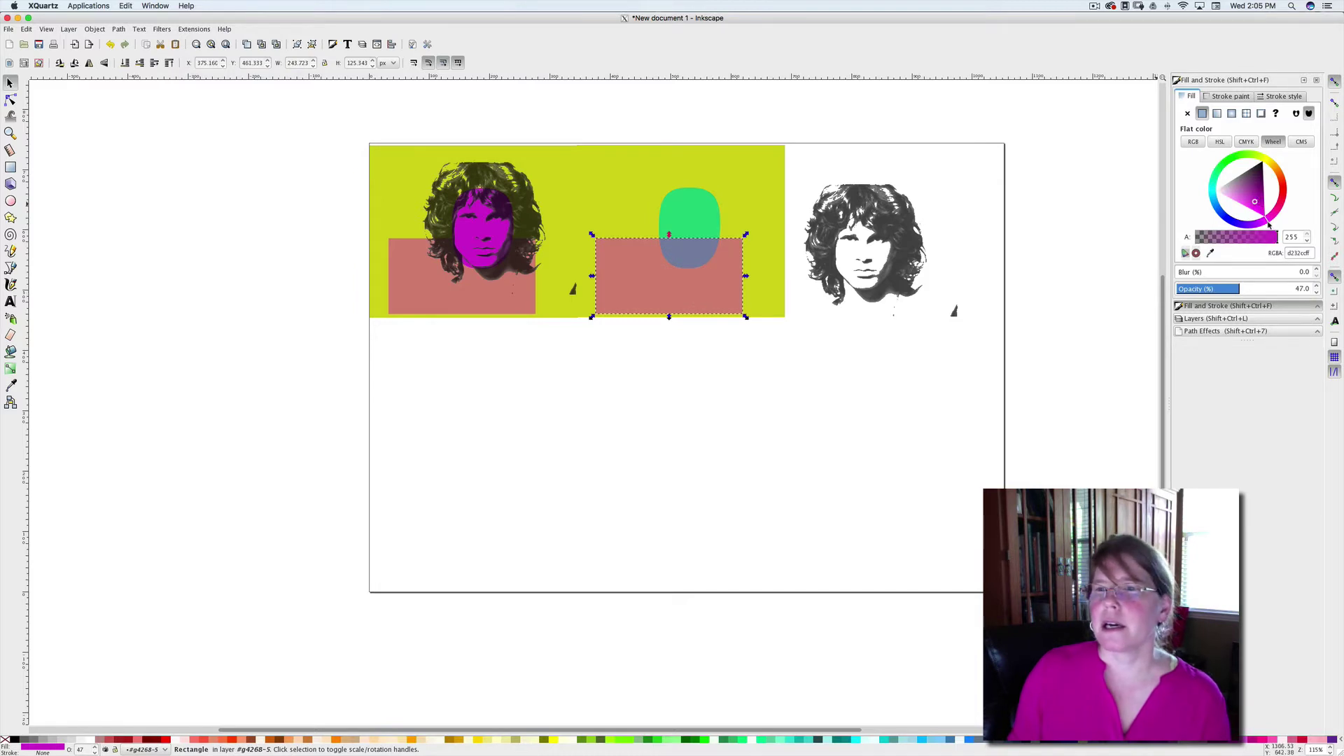
drag(1269, 223, 1263, 158)
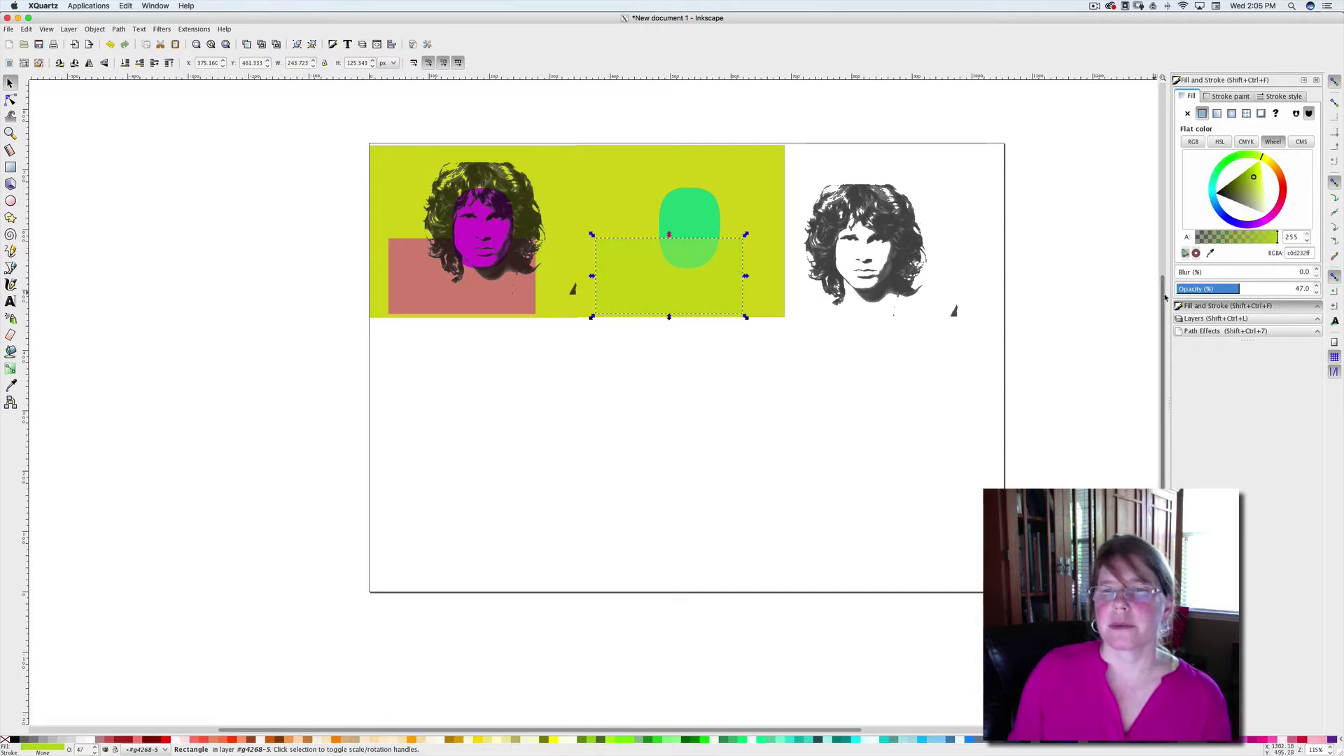
click(718, 173)
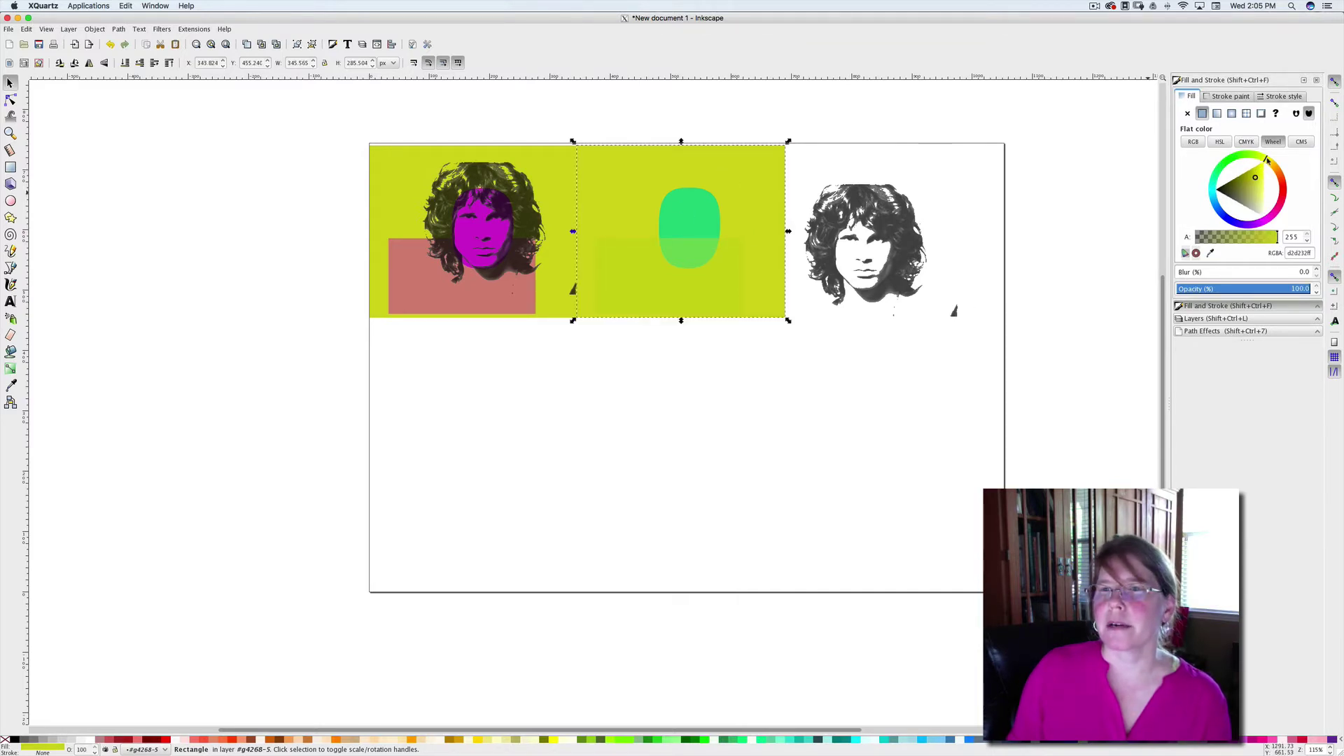
Step: Turn the second tile's background red and lay the black-and-white portrait back over it
drag(1266, 159, 1284, 190)
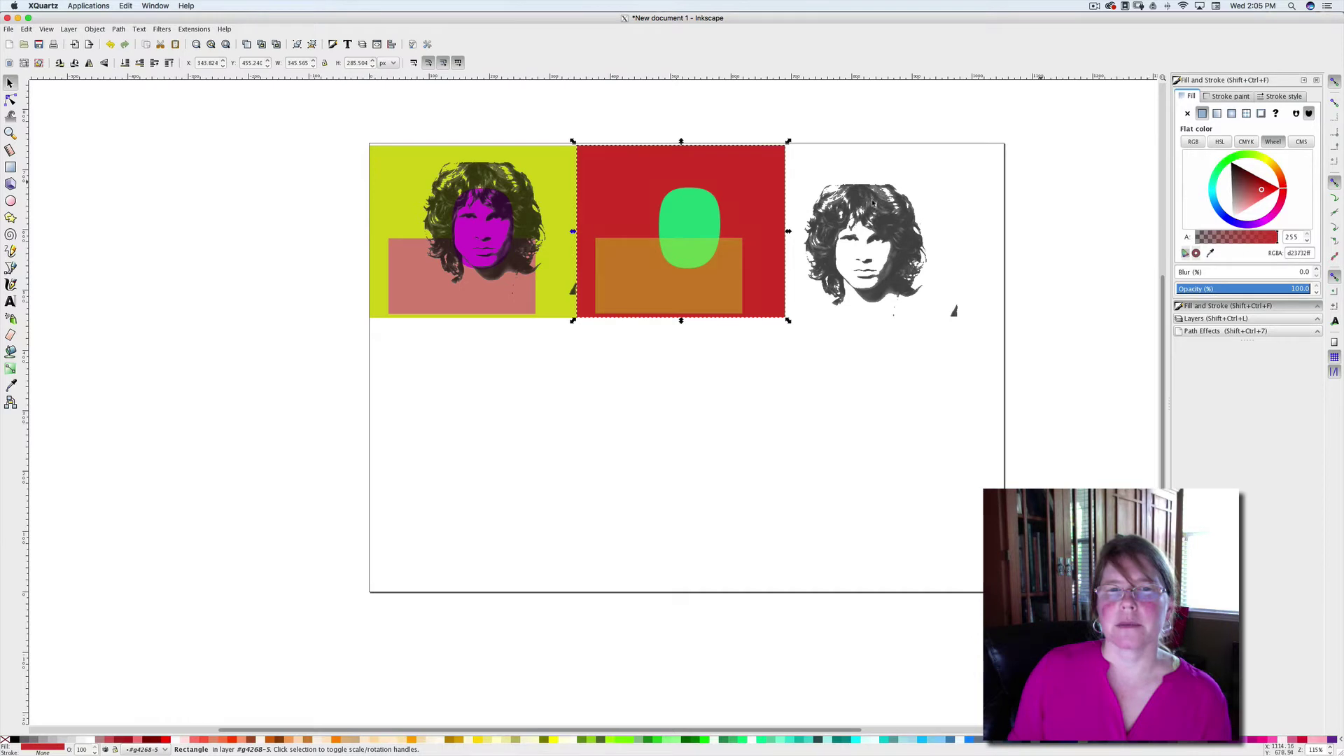
click(881, 273)
drag(881, 274, 690, 245)
click(771, 422)
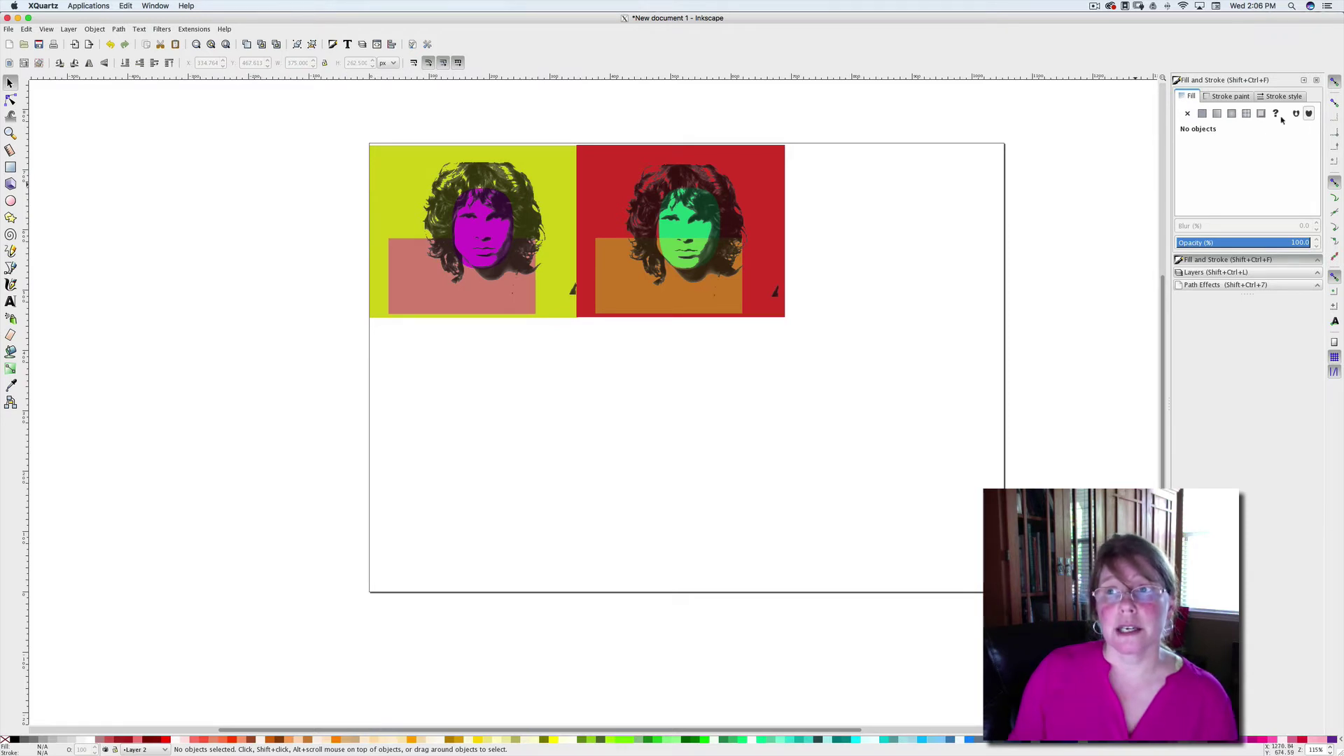
Step: Create a new layer, Layer 3
click(1198, 272)
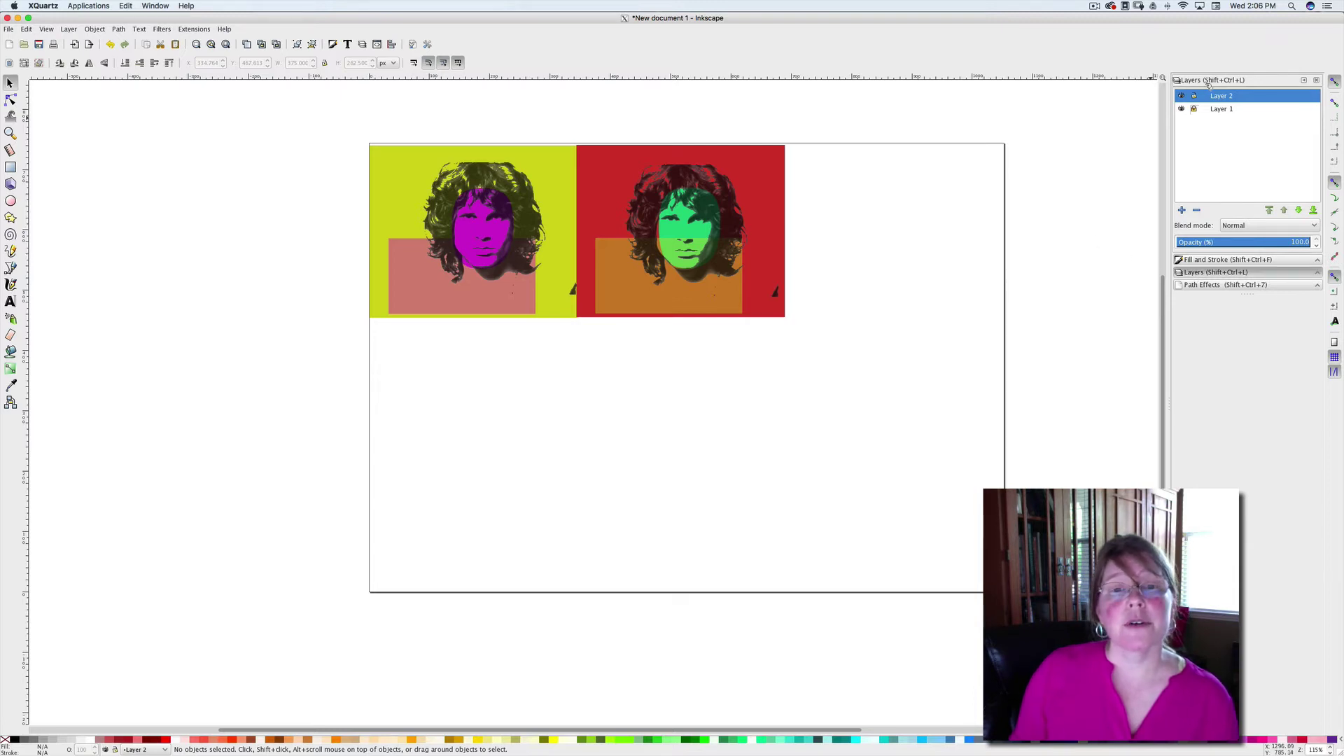
click(1183, 211)
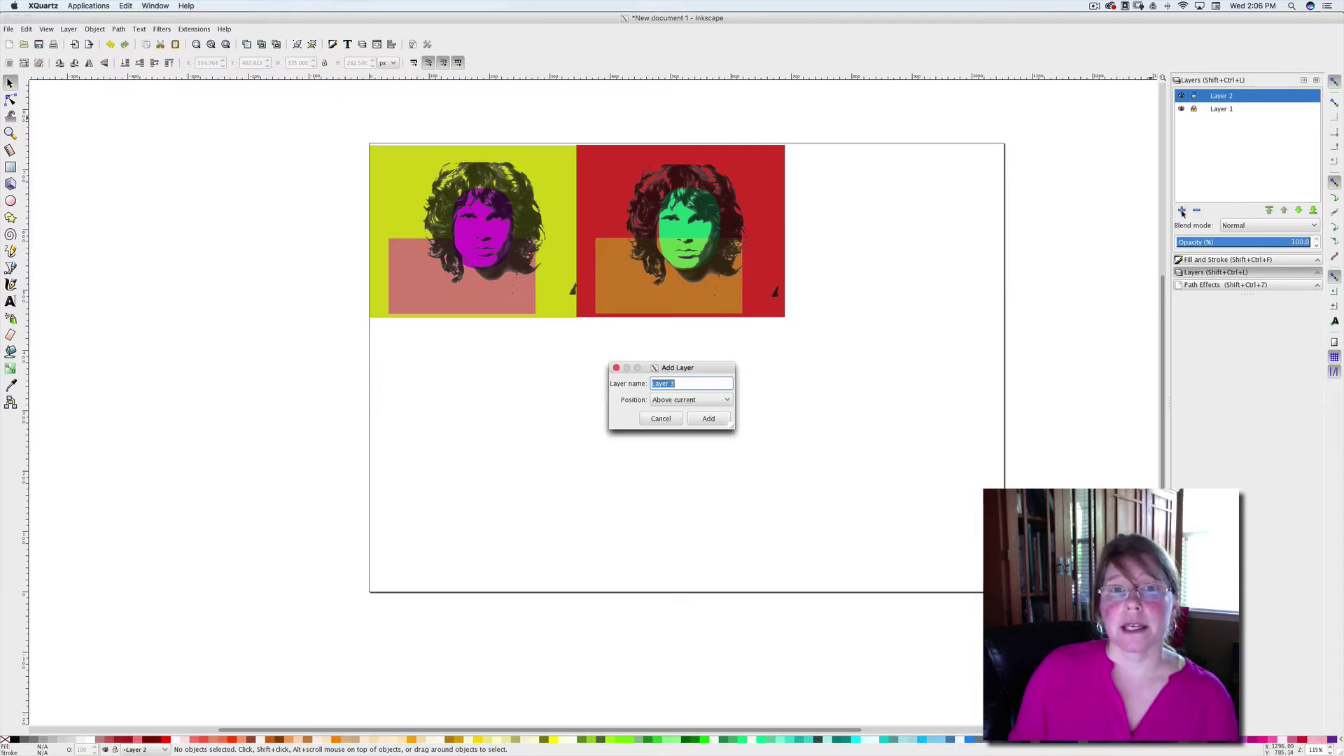
click(707, 419)
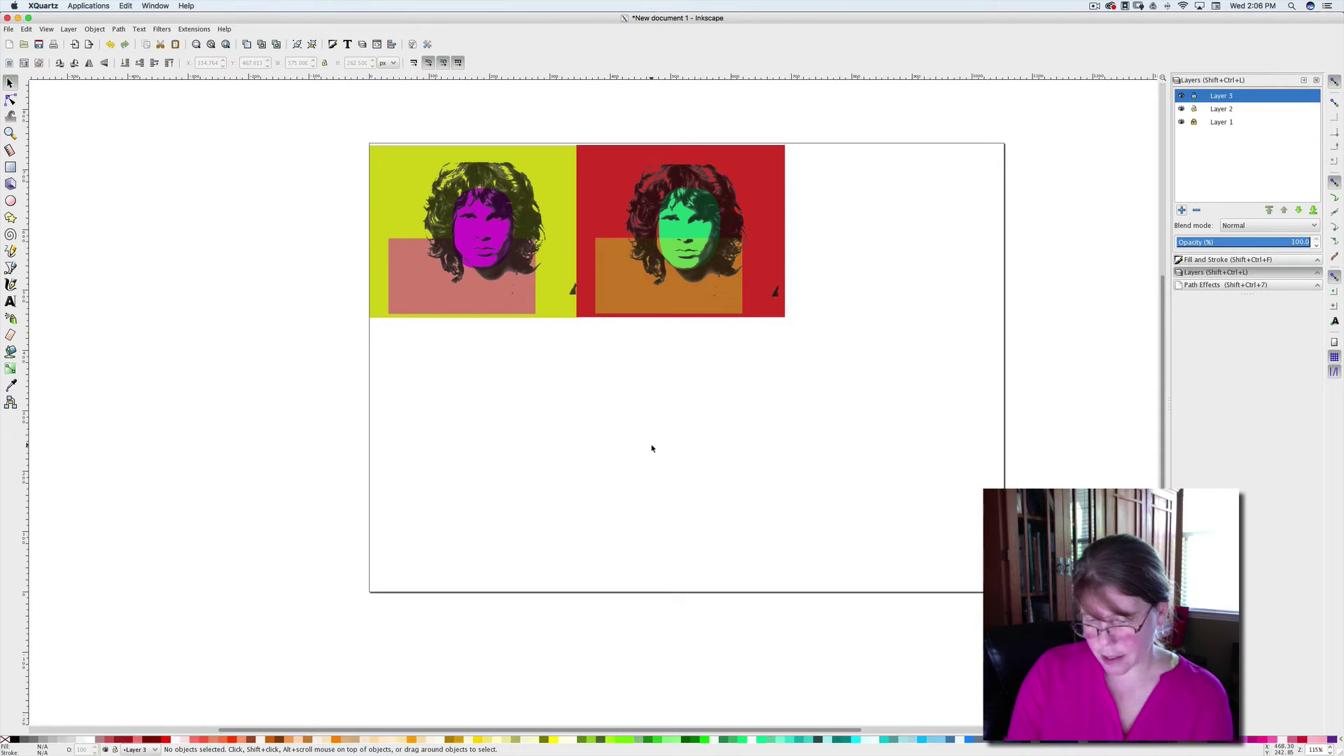
Step: Paste the yellow portrait tile onto Layer 3 beneath the first tile and enter its group
key(ctrl+v)
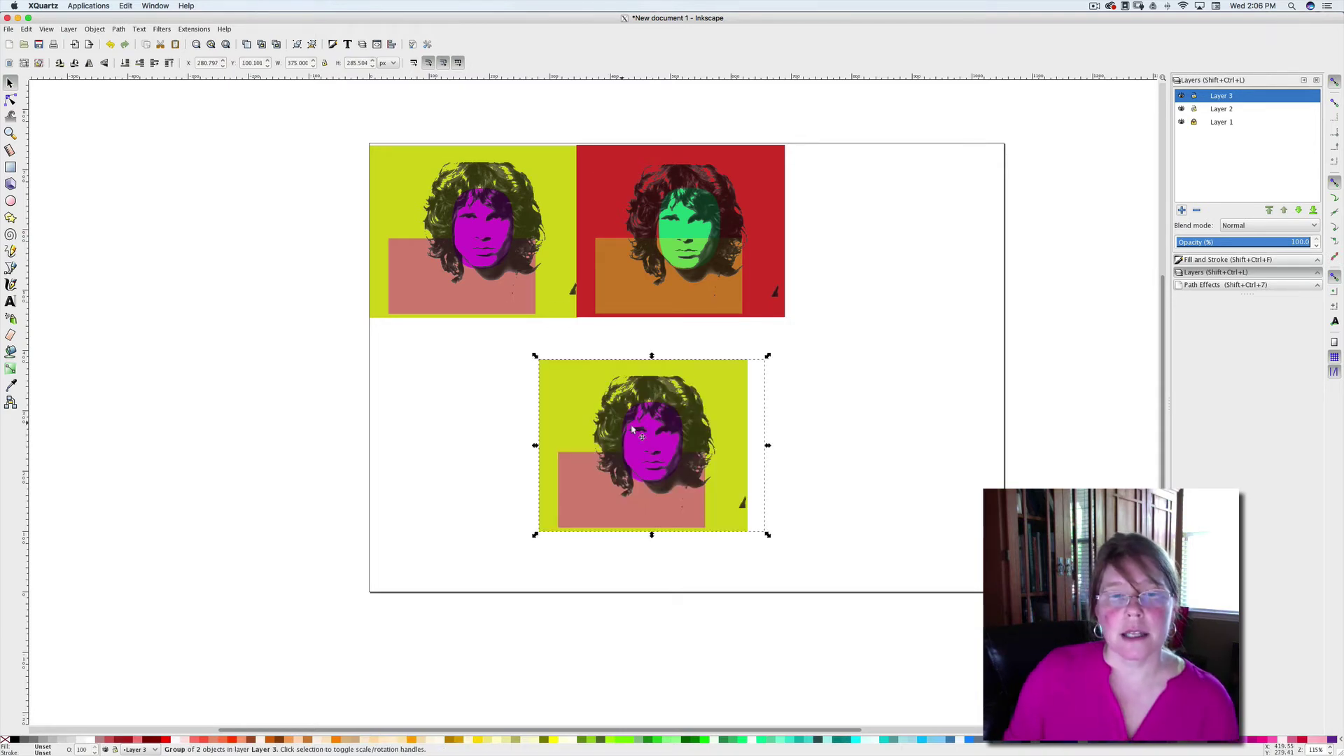
drag(578, 409, 405, 367)
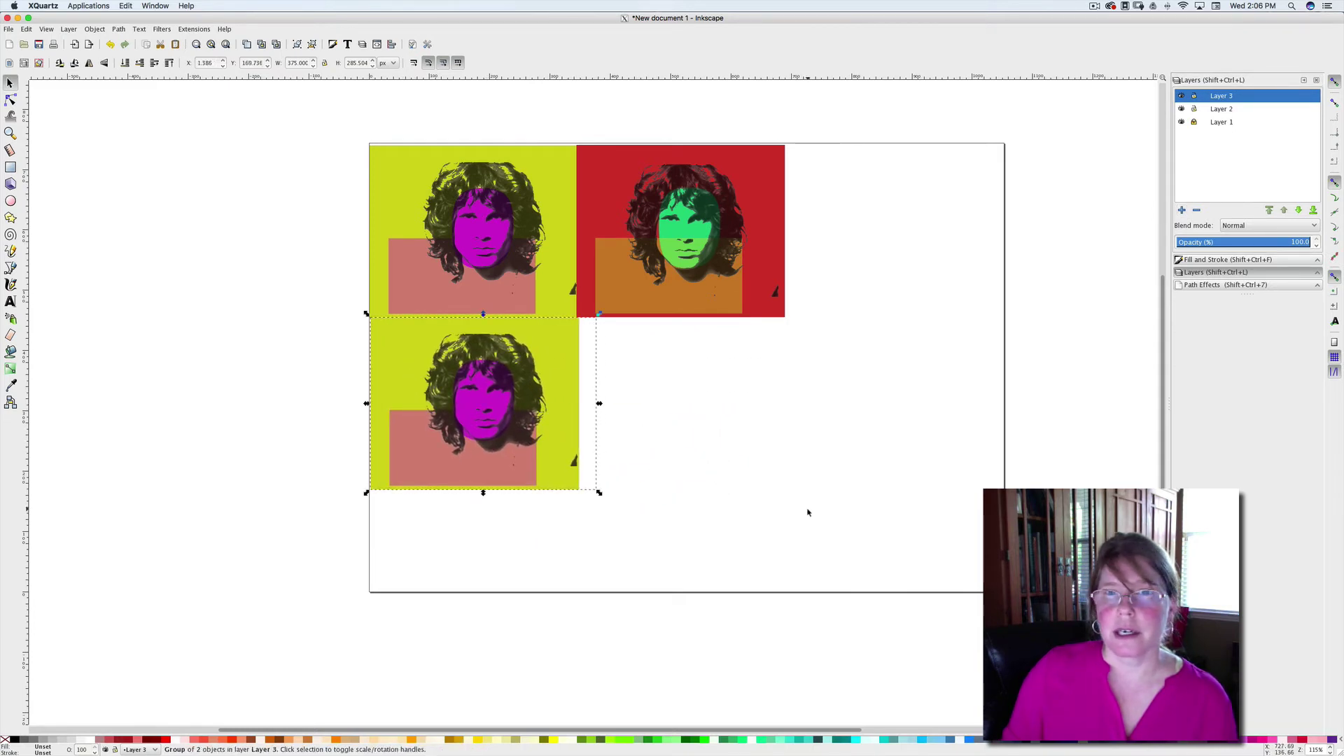
click(657, 305)
click(429, 459)
double_click(428, 460)
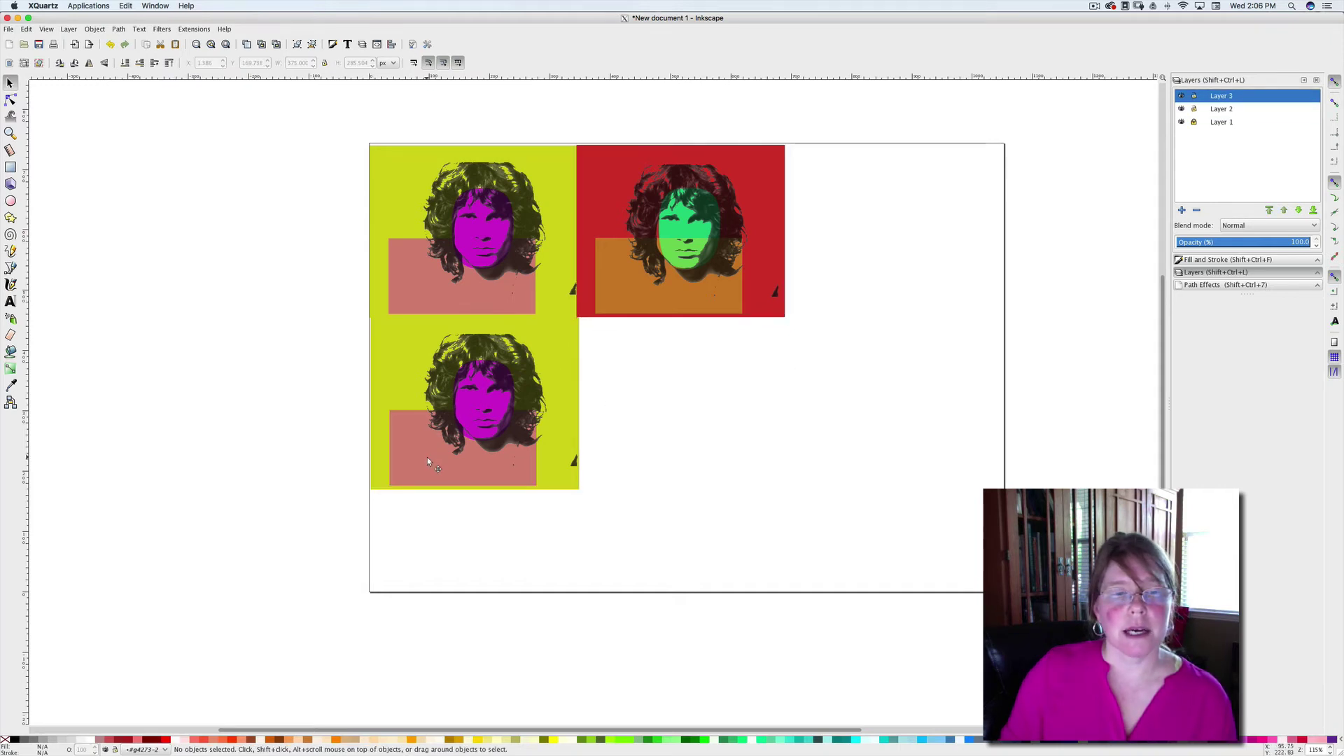
Step: Group the third tile's portrait on its own and move it off the tile to the right
click(96, 28)
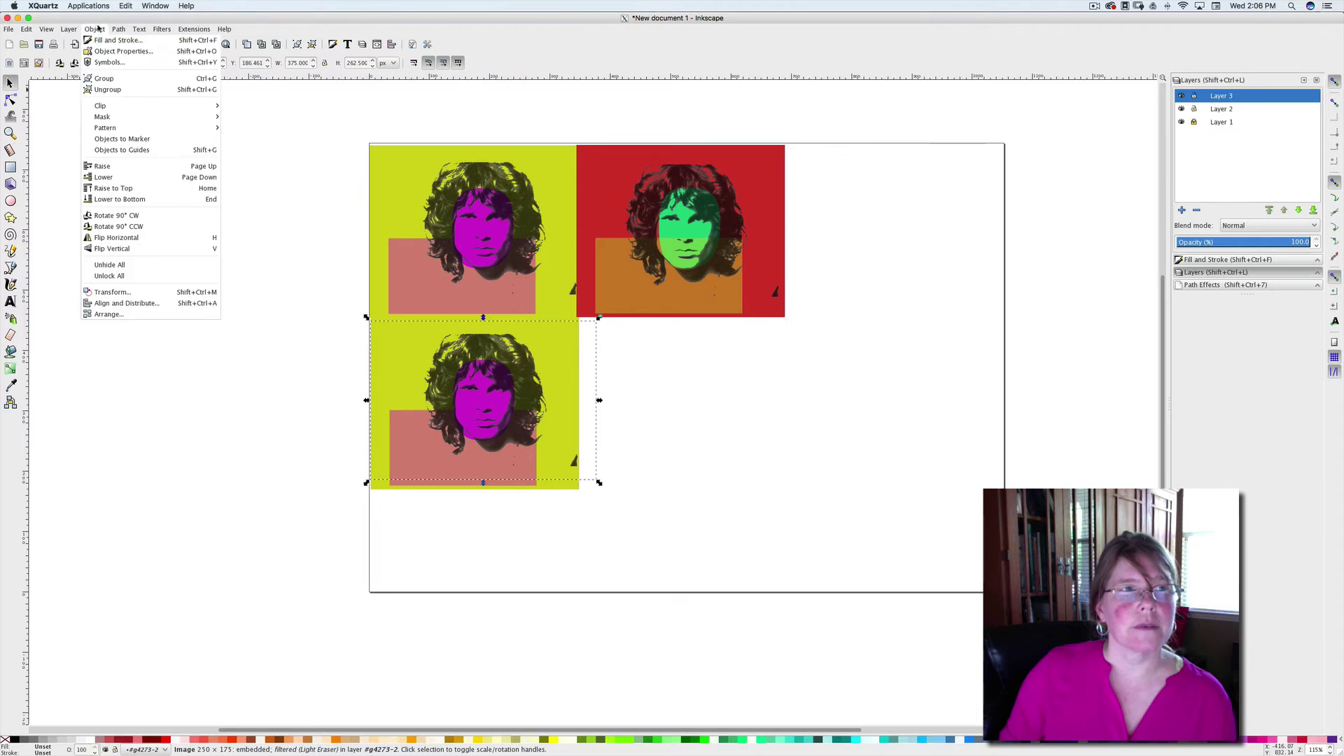
click(105, 92)
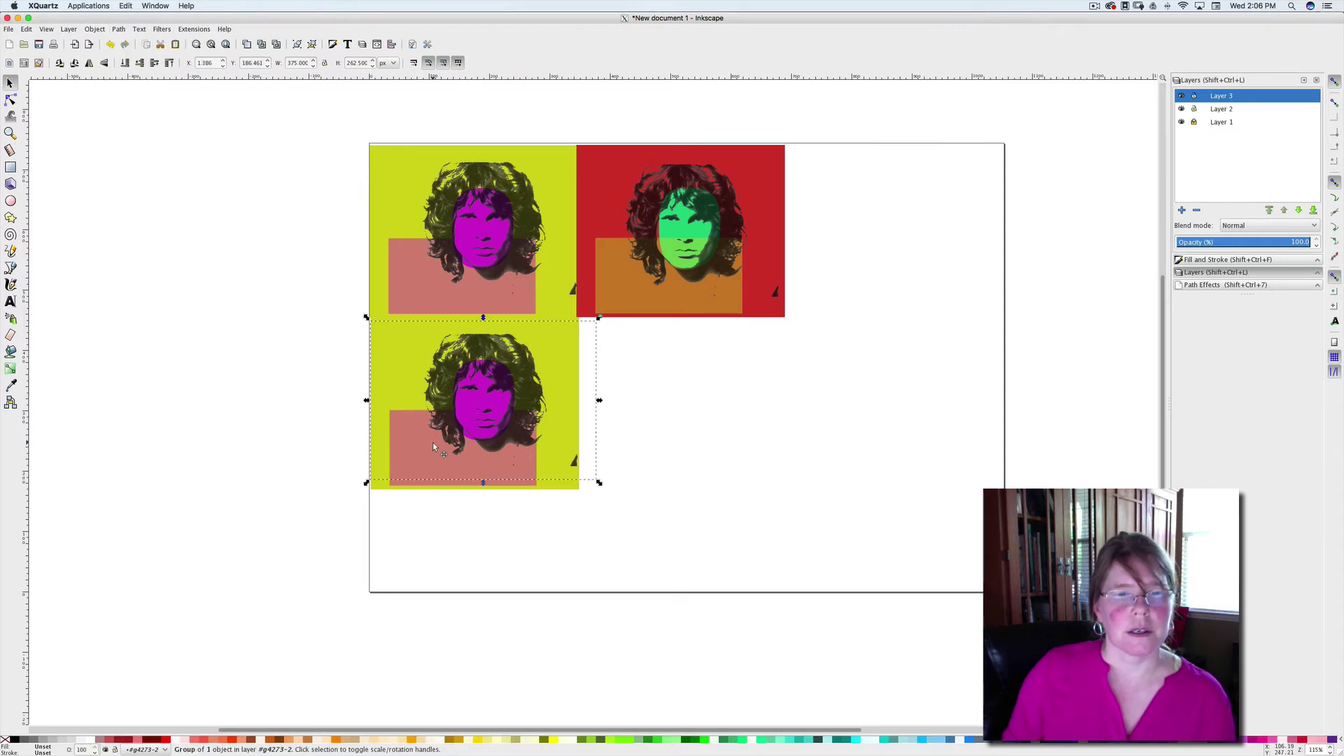
click(421, 483)
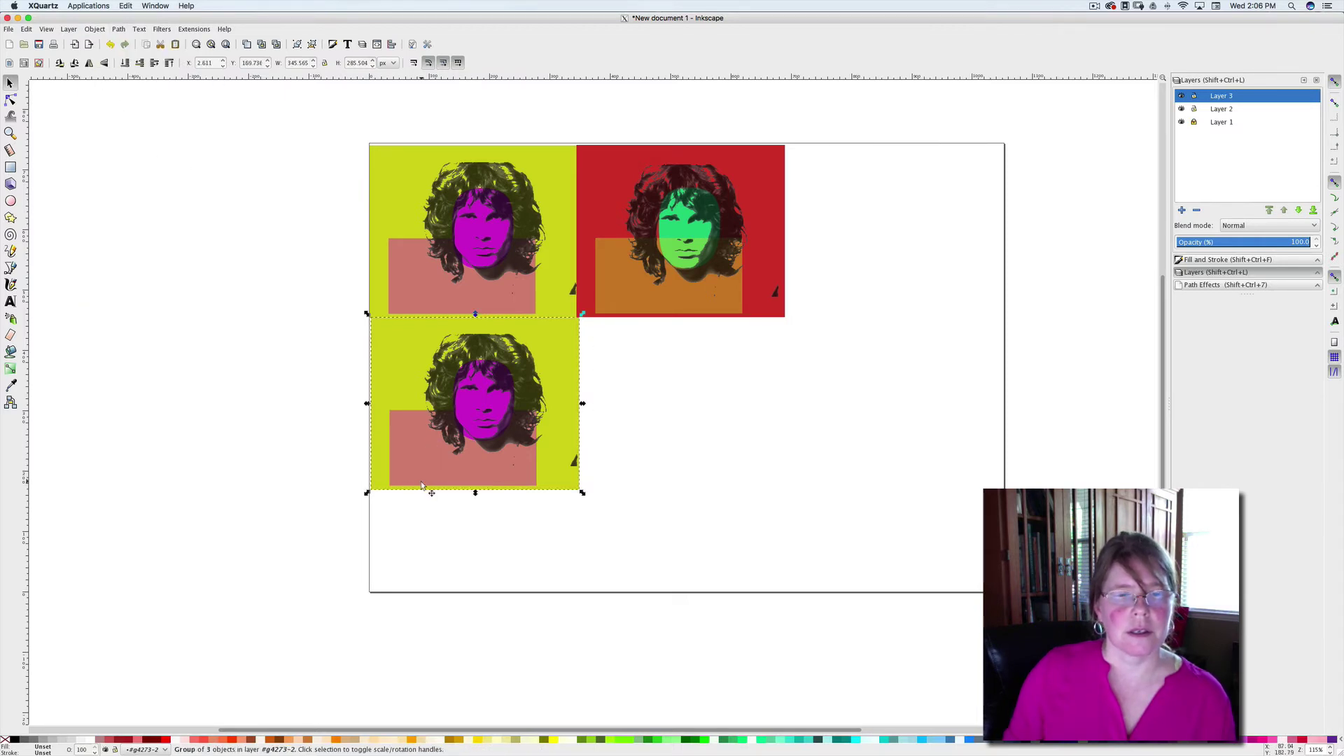
click(421, 483)
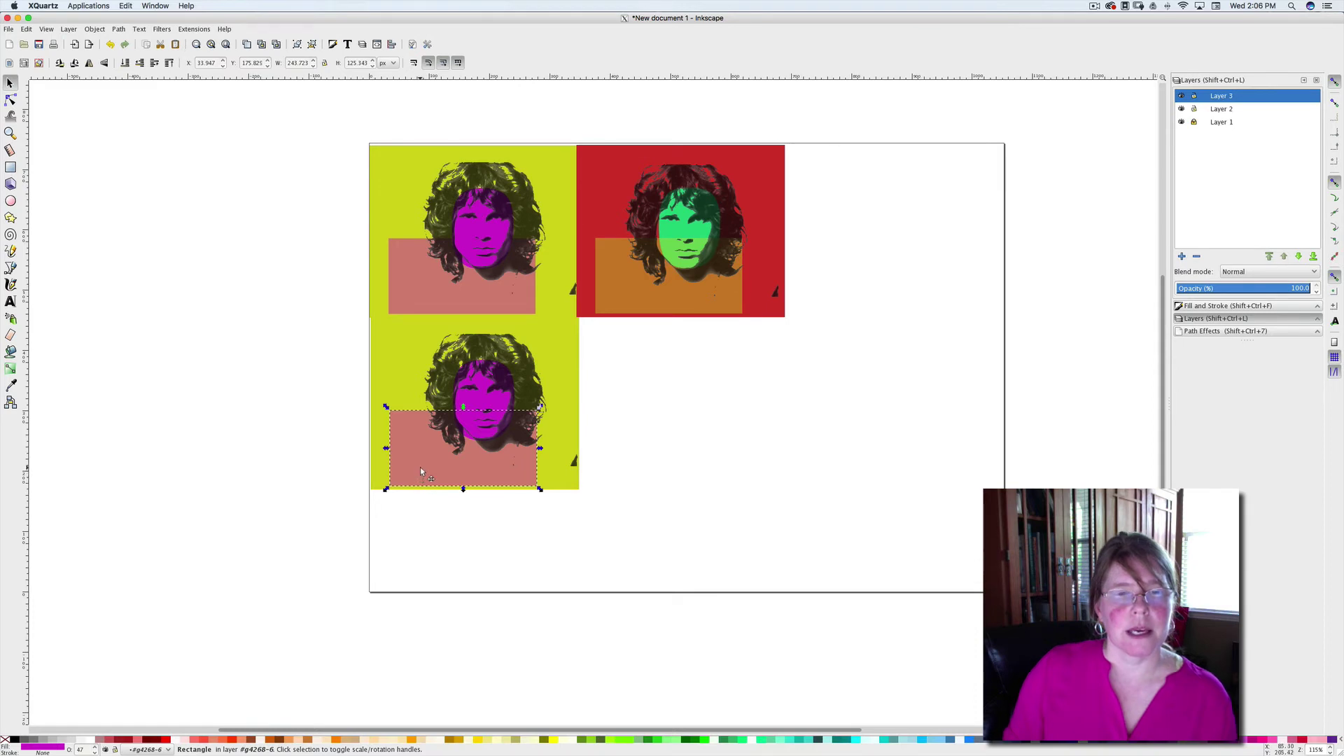
click(445, 423)
drag(448, 430, 612, 473)
Step: Rotate the pink overlay rectangle 90° upright and position it at the tile's left side
click(423, 464)
click(423, 464)
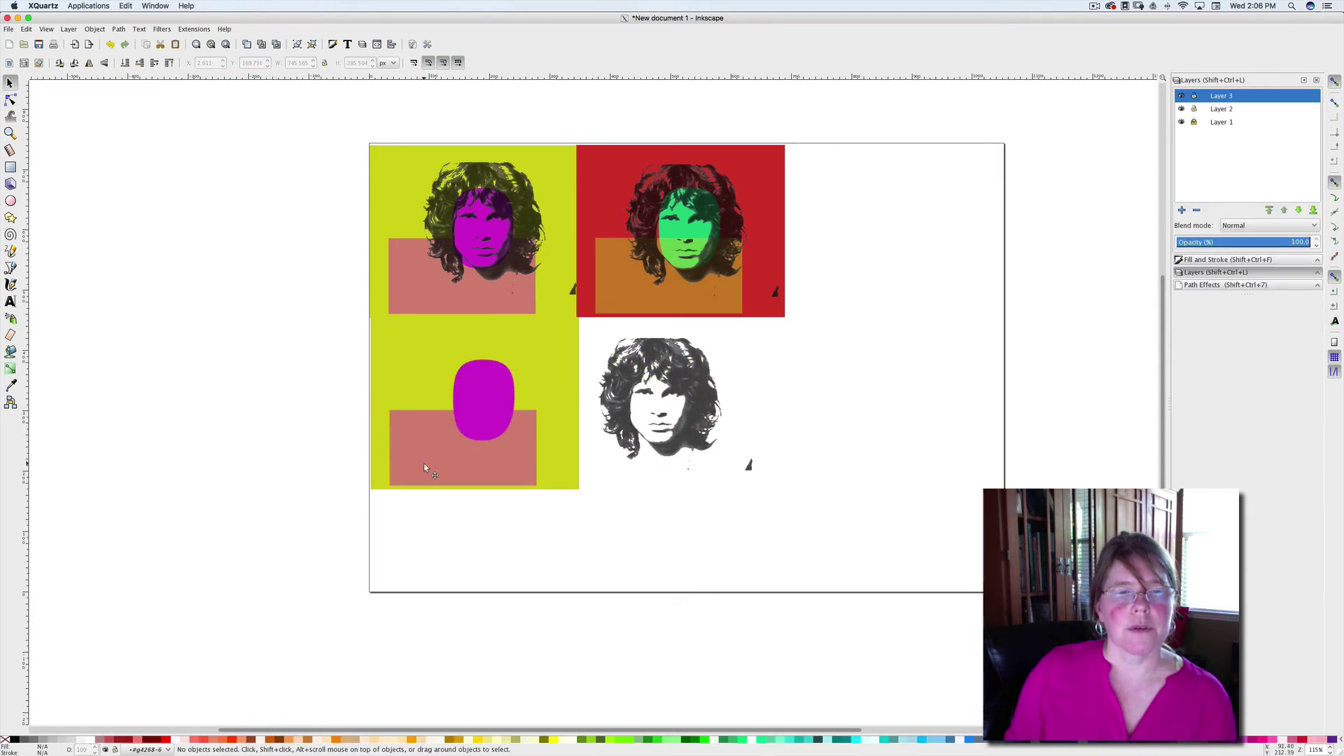
click(423, 465)
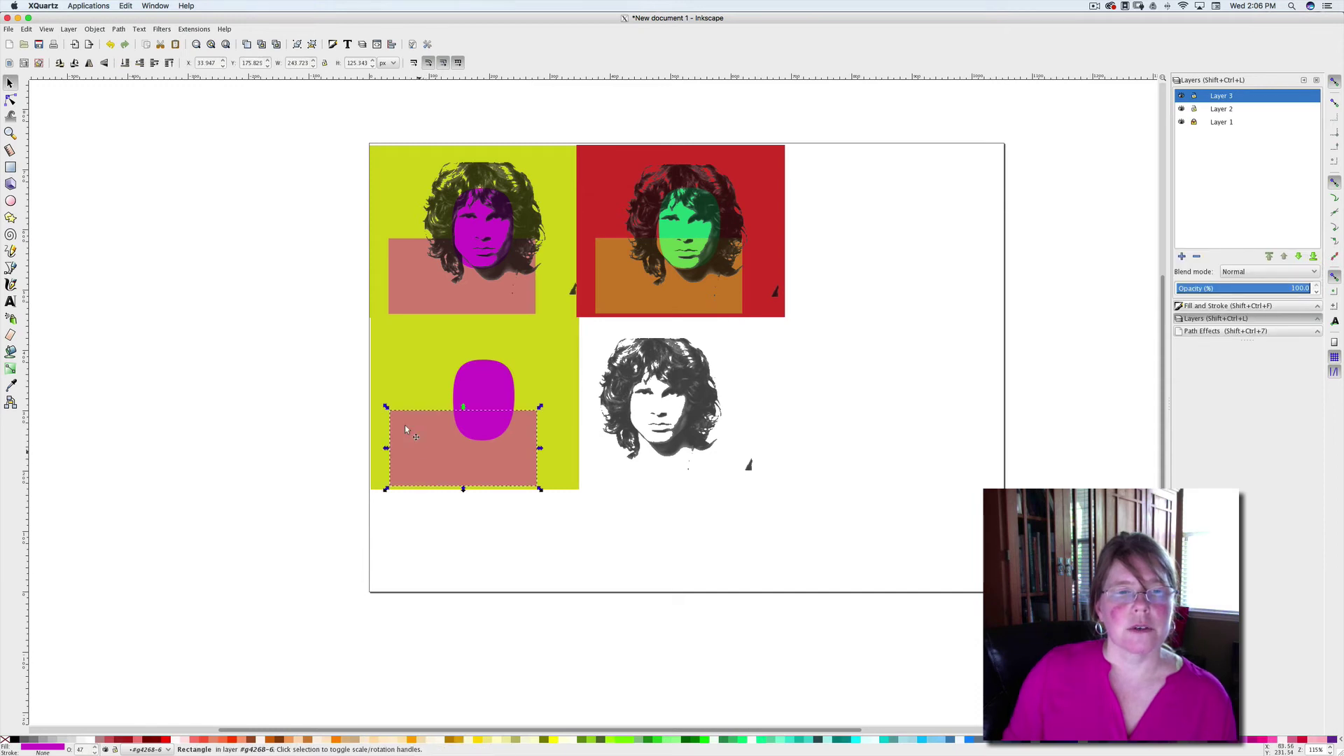
click(410, 439)
drag(390, 408, 391, 462)
key(Escape)
click(400, 452)
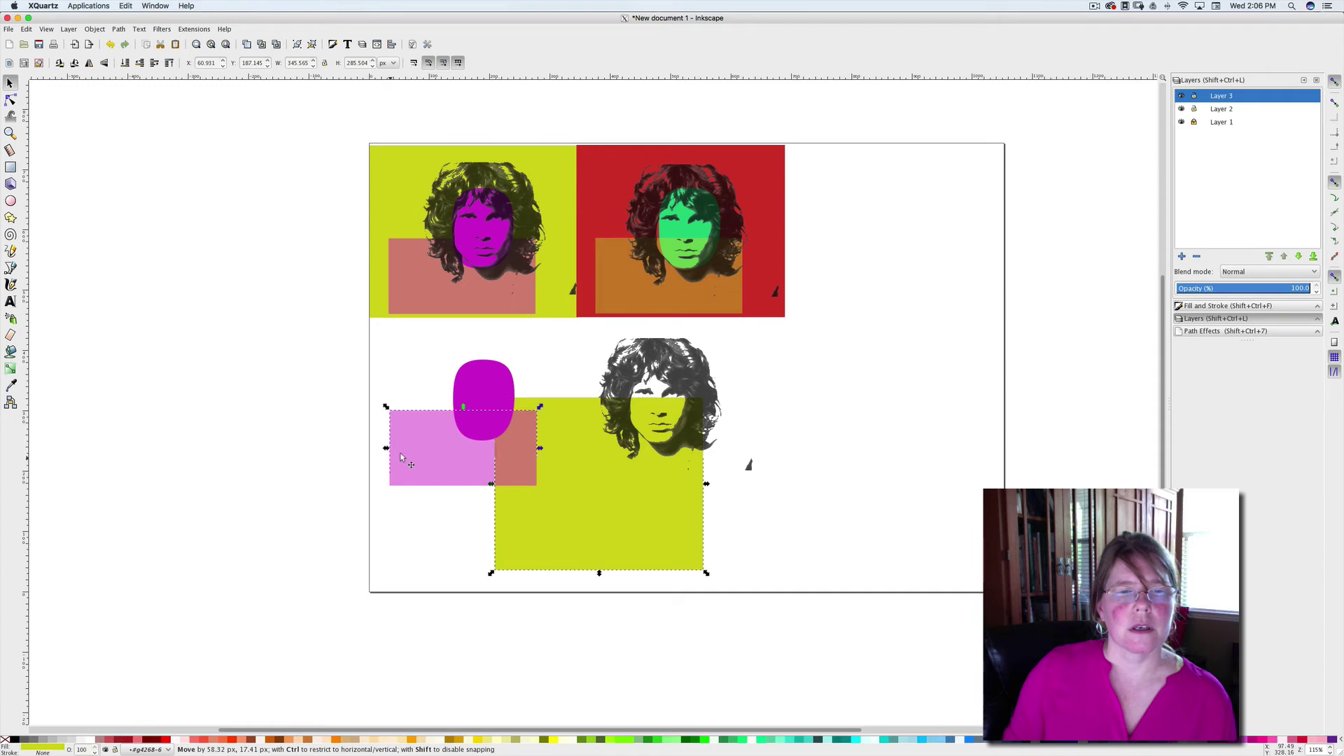
click(403, 444)
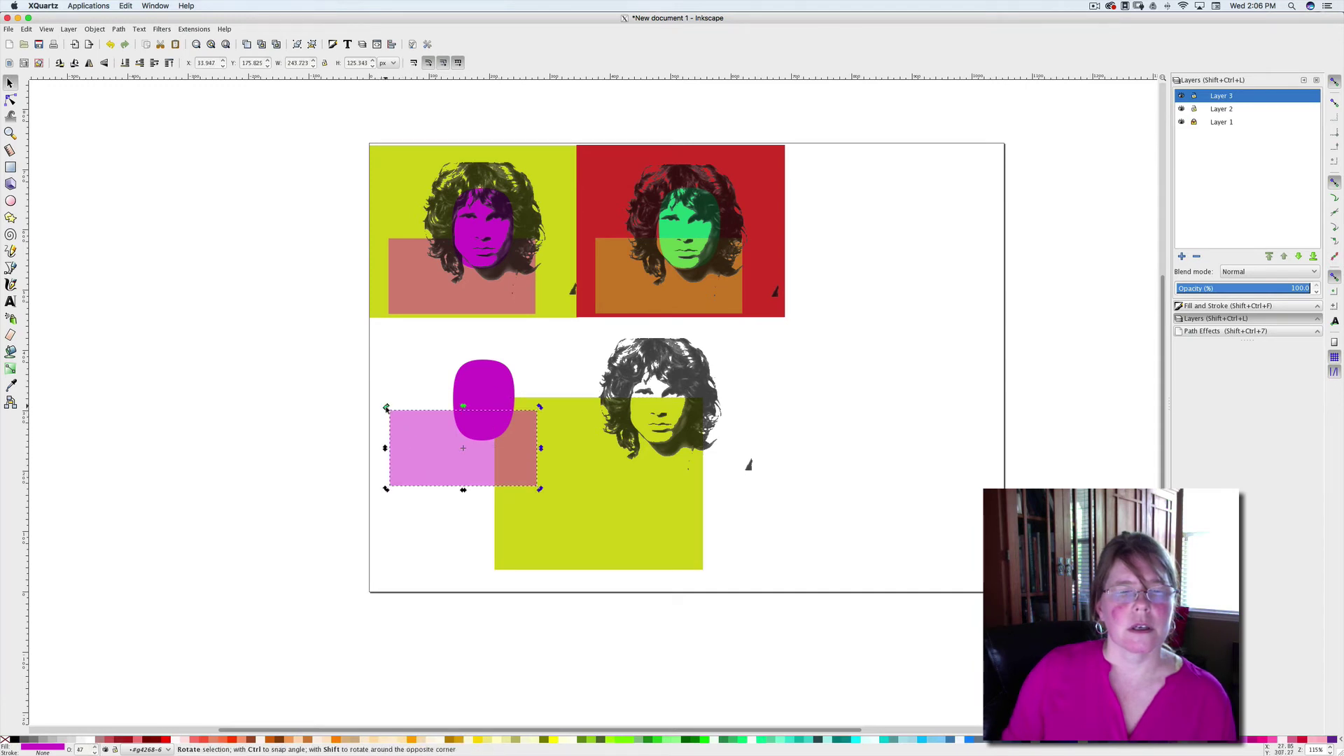
drag(386, 408, 491, 375)
drag(454, 482, 409, 430)
drag(467, 482, 467, 485)
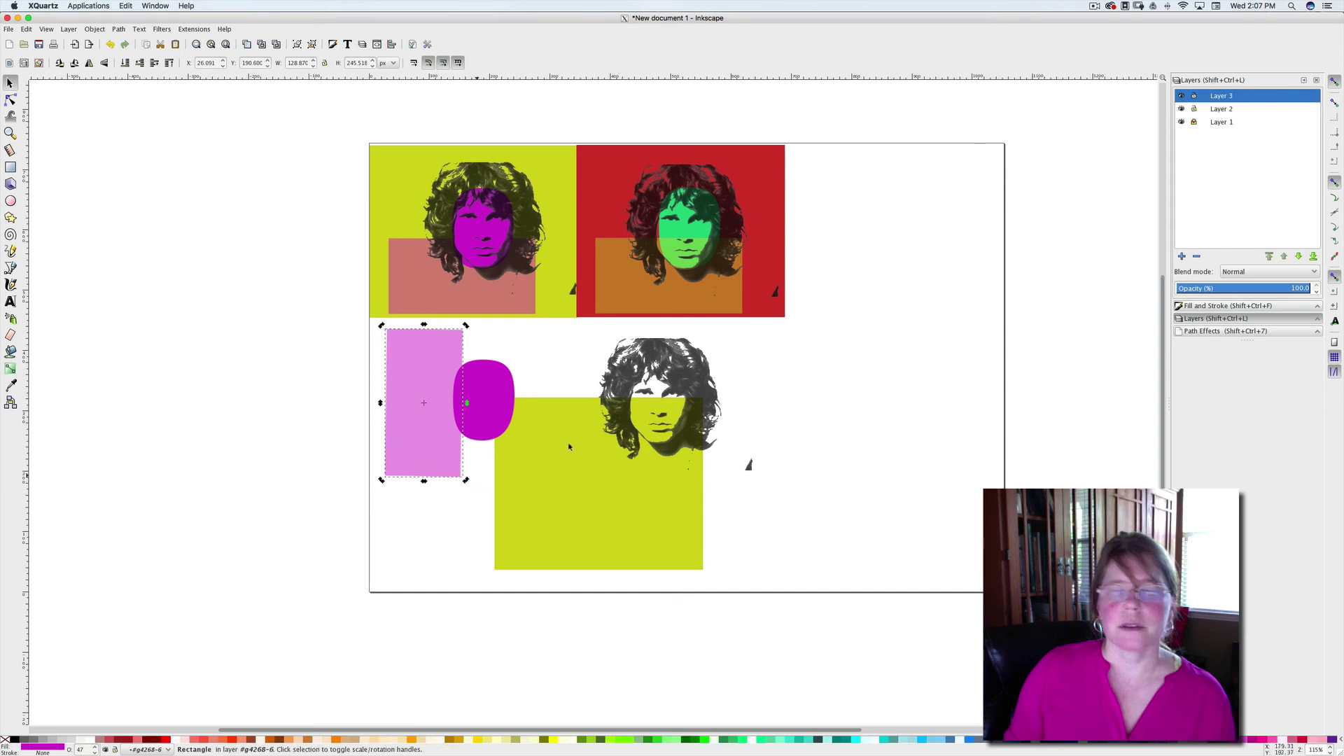
Step: Tint the overlay rectangle rose and make the background rectangle green
click(1229, 306)
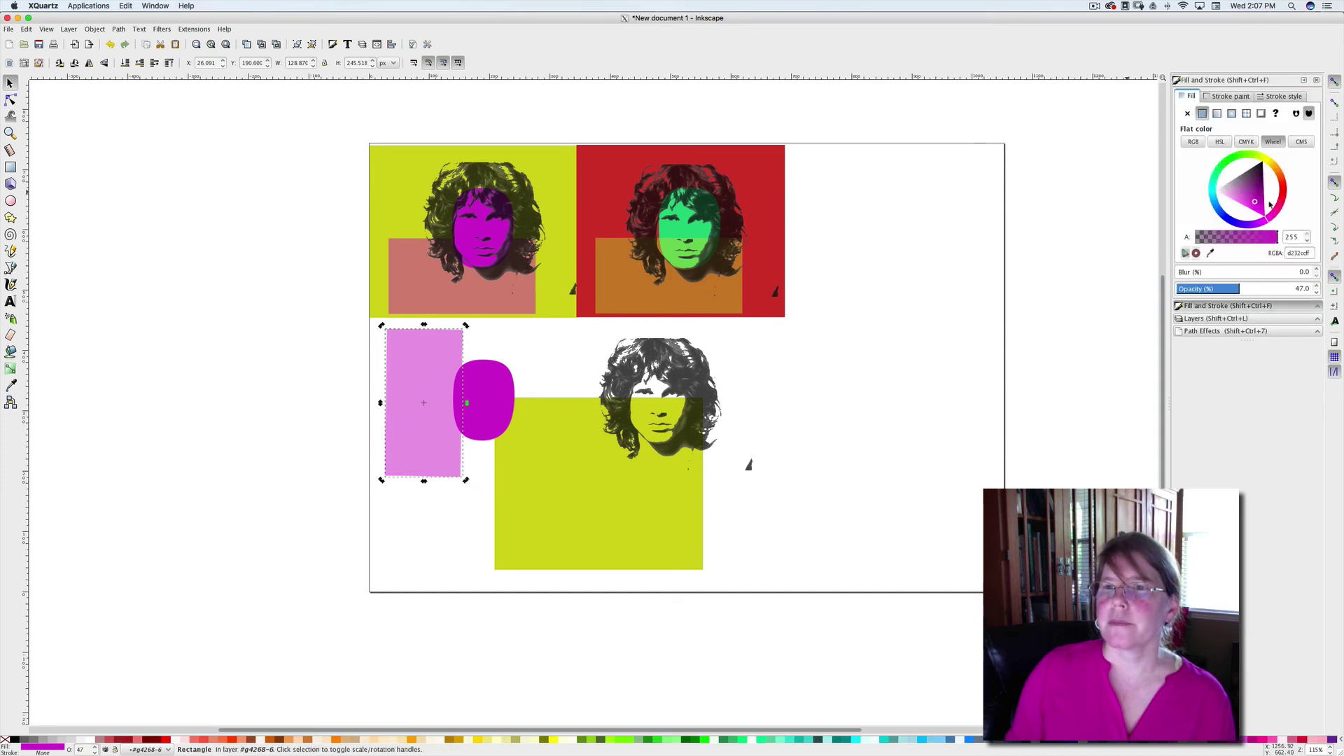
drag(1267, 223, 1277, 195)
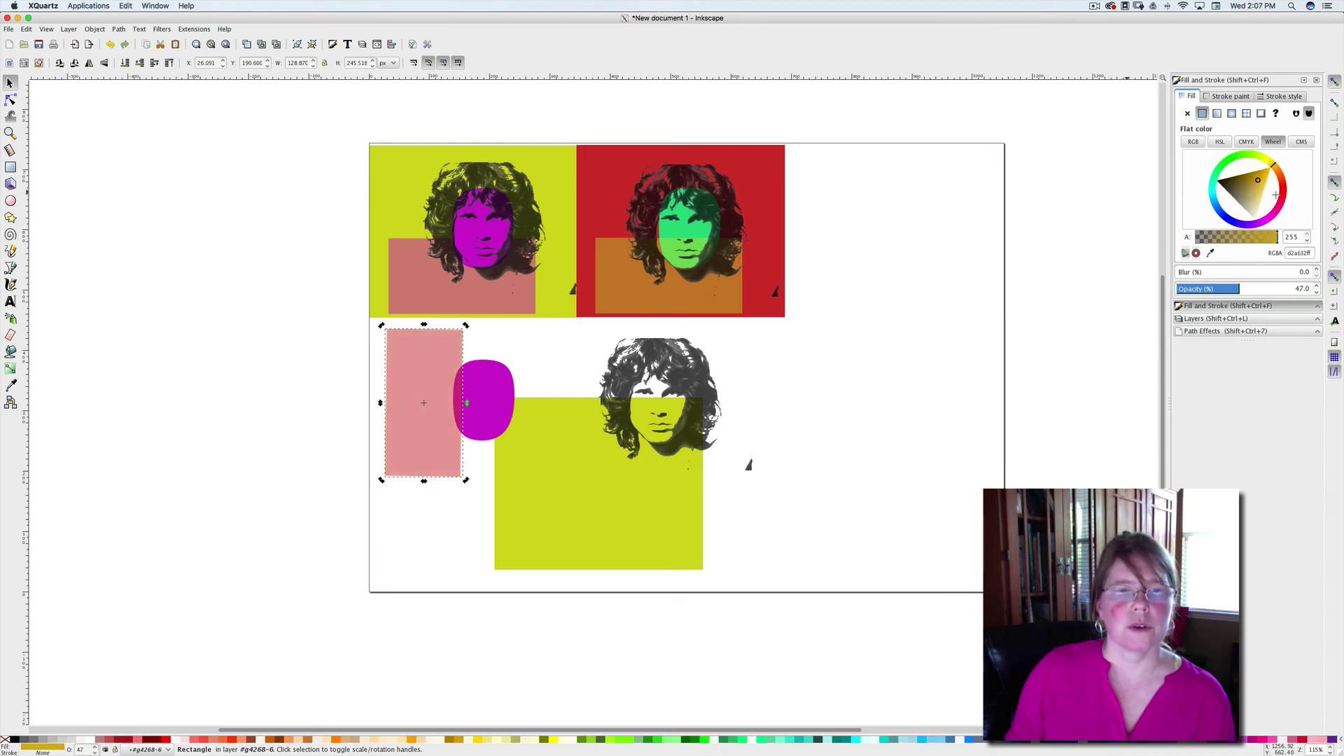
click(551, 508)
drag(1264, 158, 1230, 162)
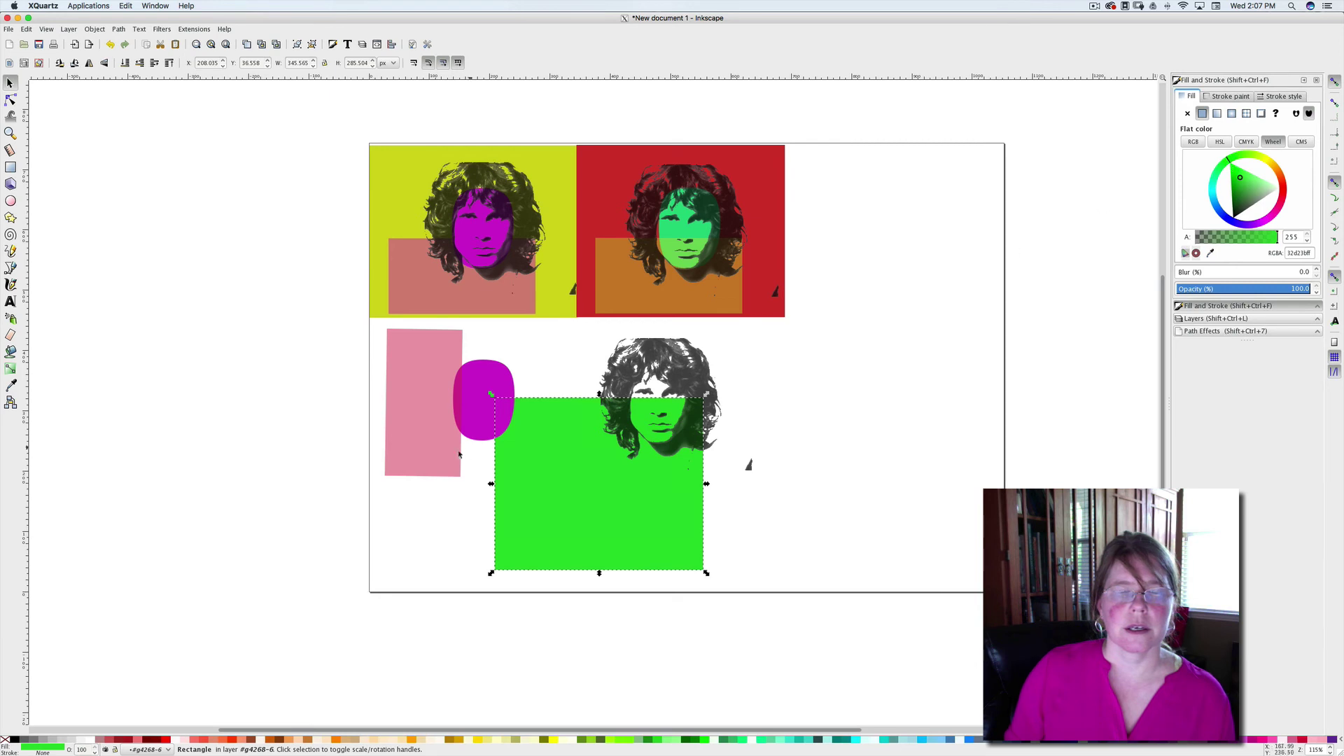
Step: Colour the third tile's face orange, return the green background, and lay the portrait on top
click(481, 385)
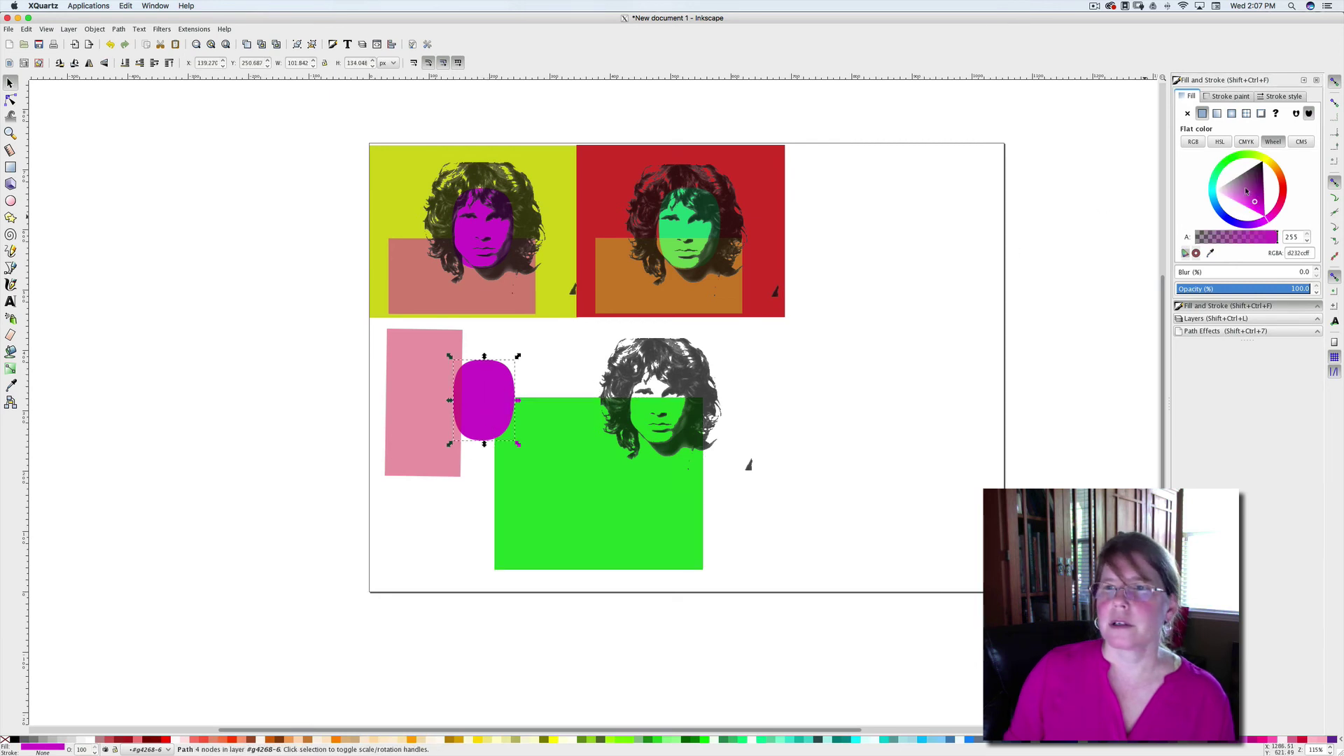
drag(1269, 219, 1287, 170)
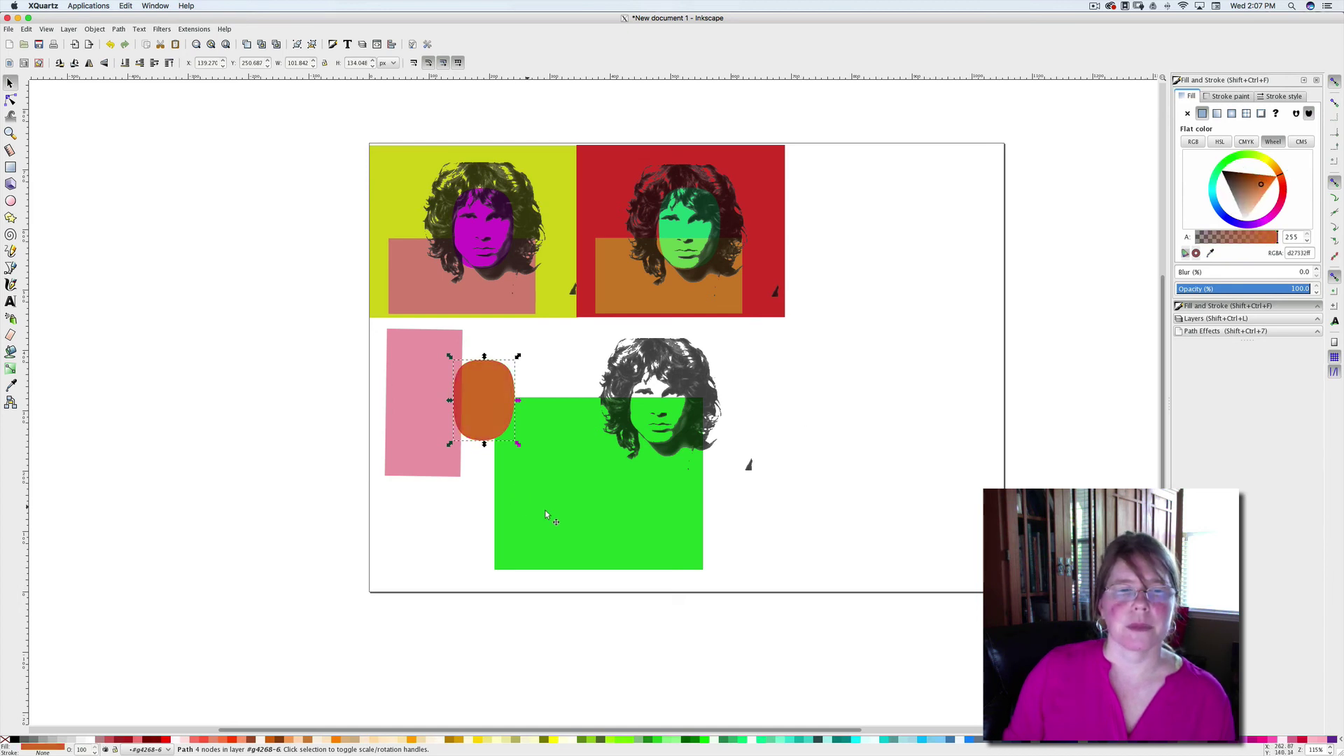
drag(522, 498, 432, 435)
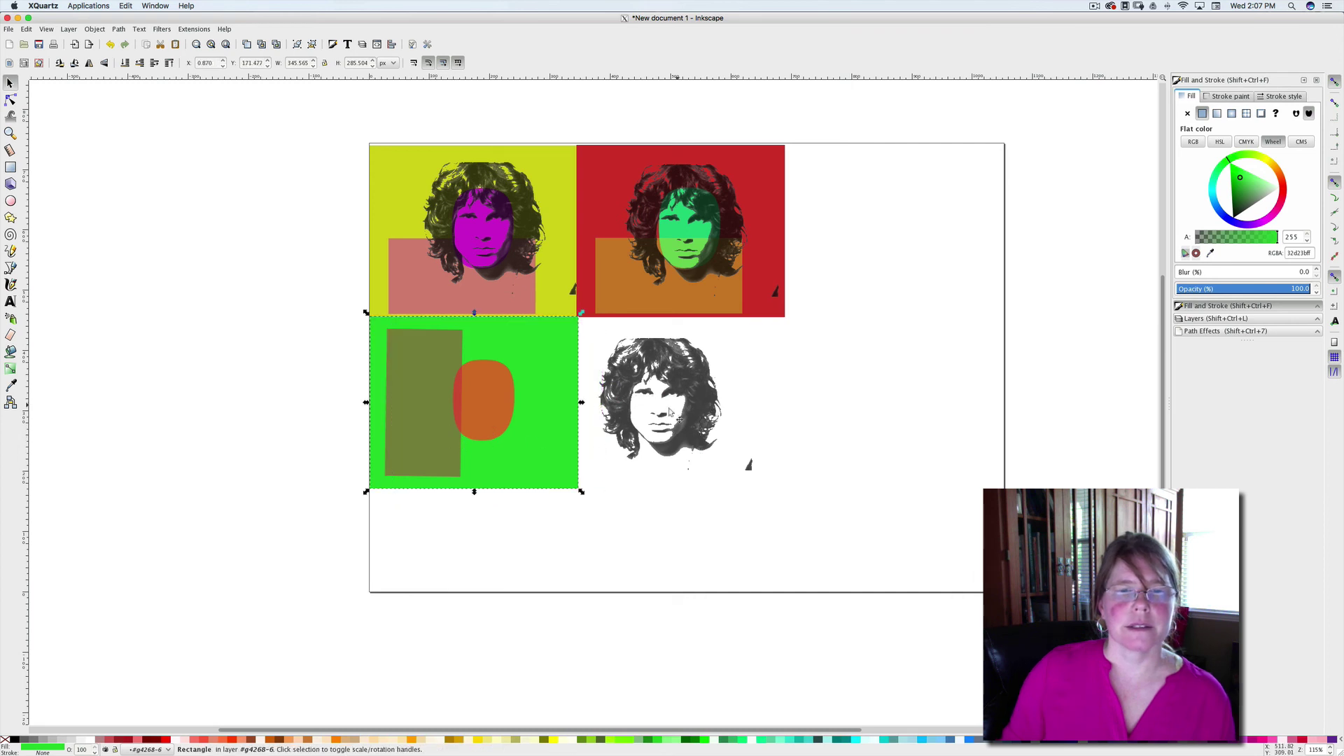
click(641, 413)
mouse_move(641, 413)
mouse_down()
mouse_move(512, 426)
mouse_move(493, 411)
mouse_up()
click(805, 531)
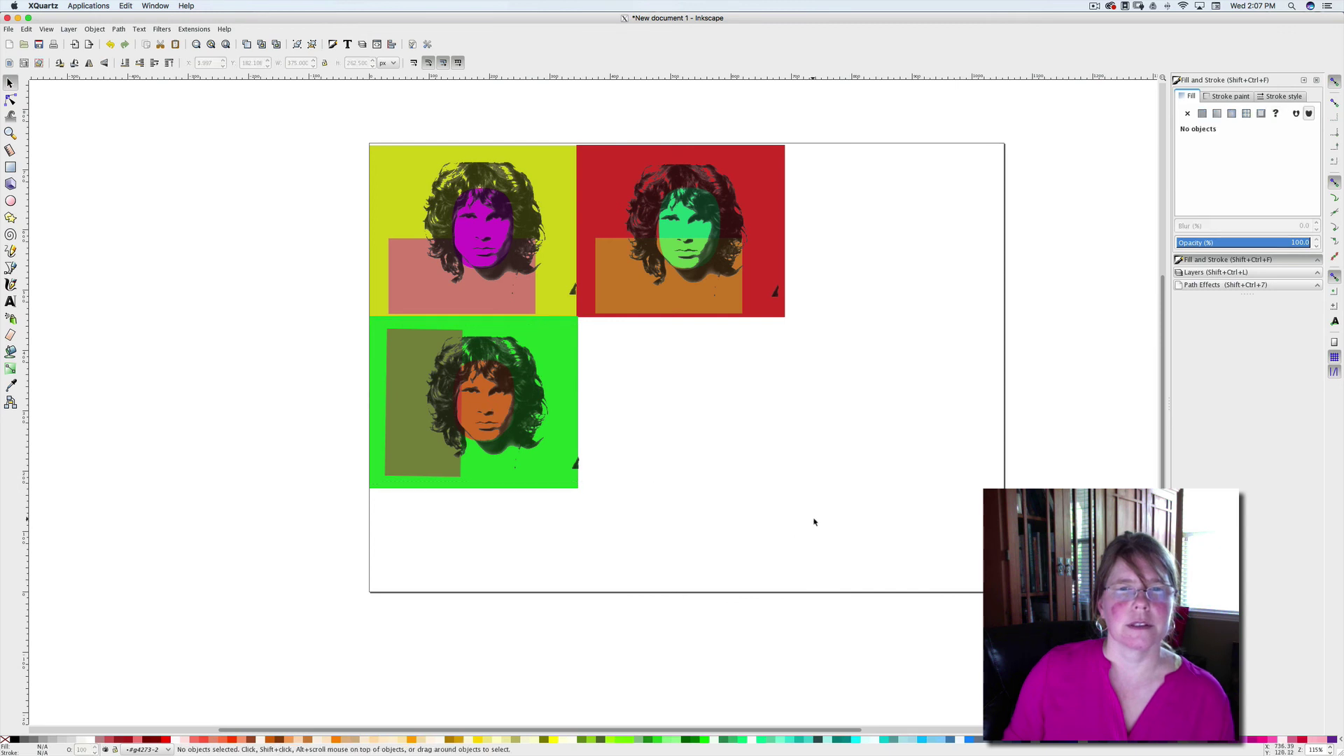